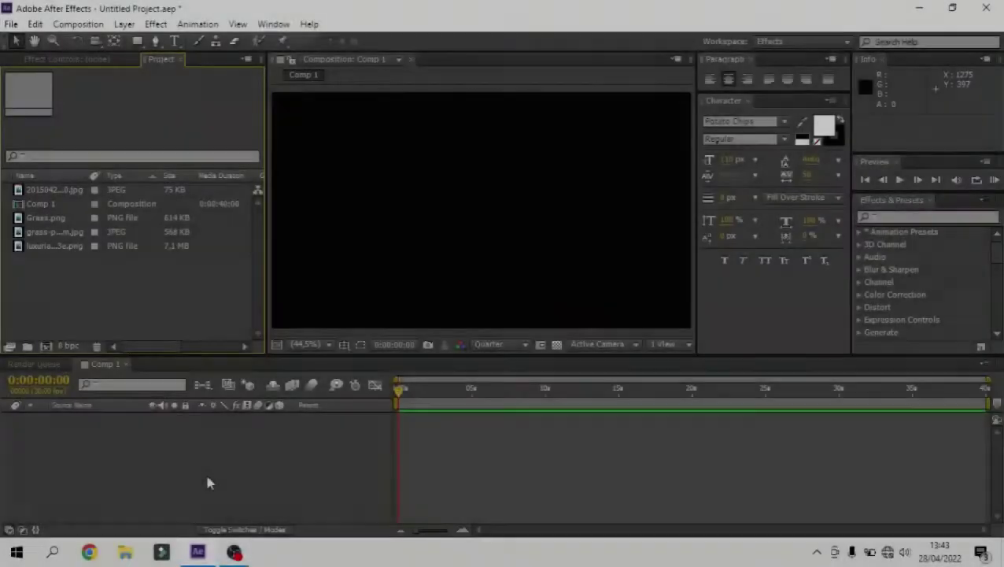
Add a Two-Node 15mm camera layer, Camera 1, to Comp 1
right_click(204, 470)
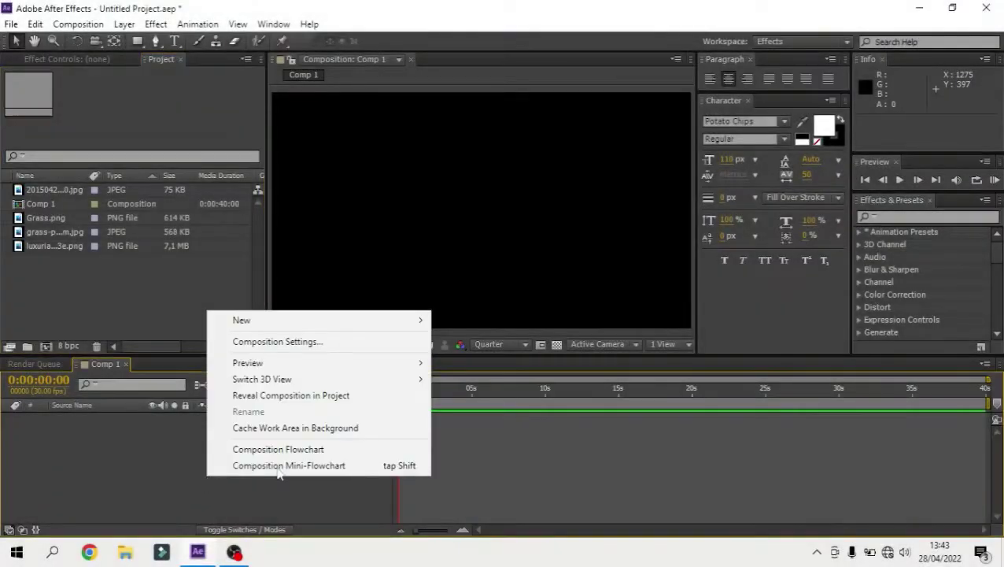
mouse_move(254, 329)
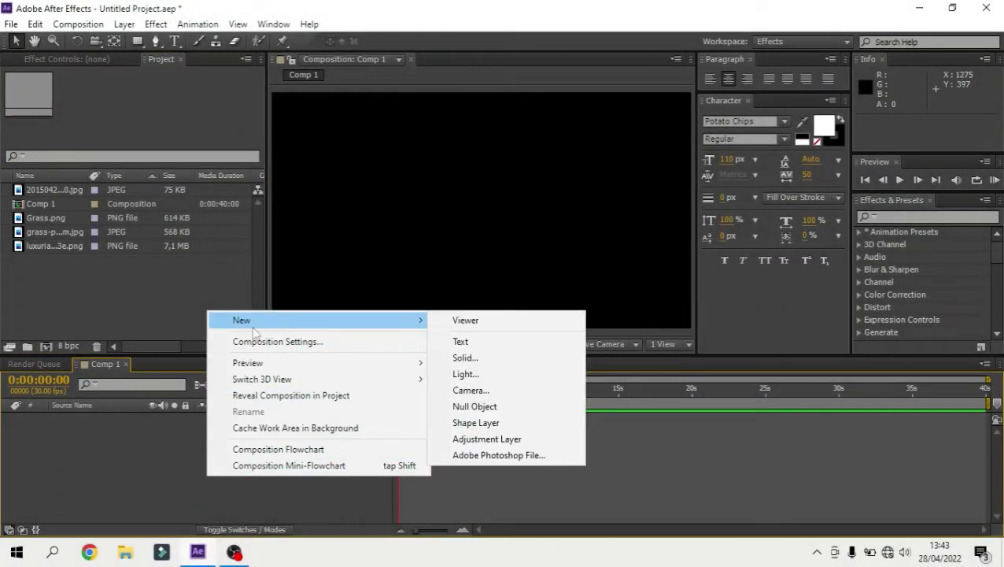
click(469, 390)
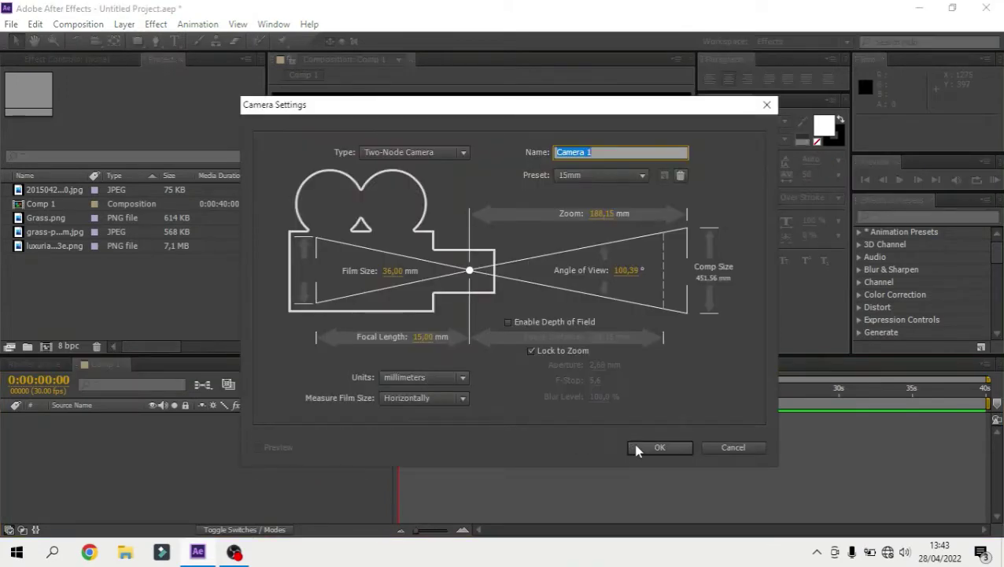
click(638, 448)
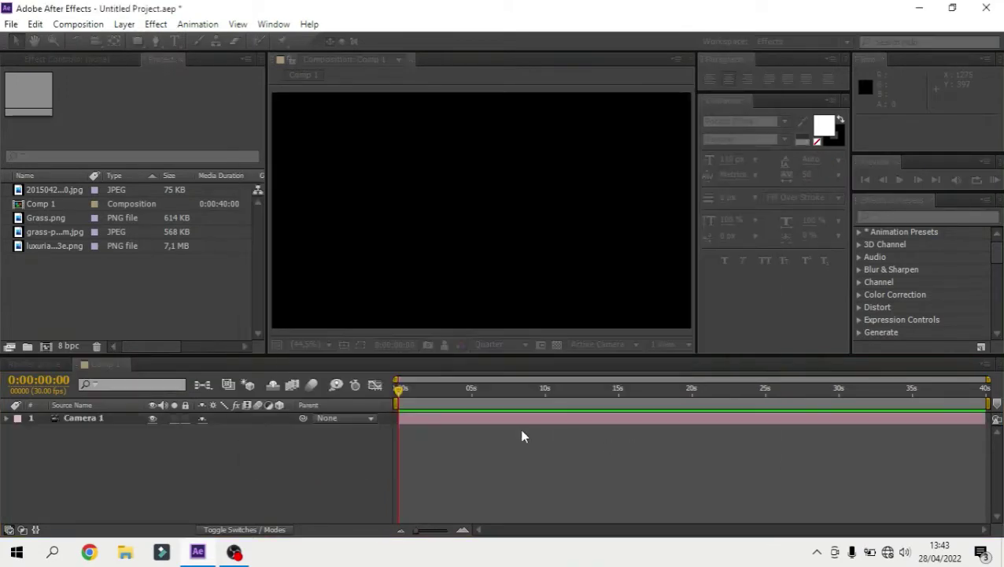
click(235, 553)
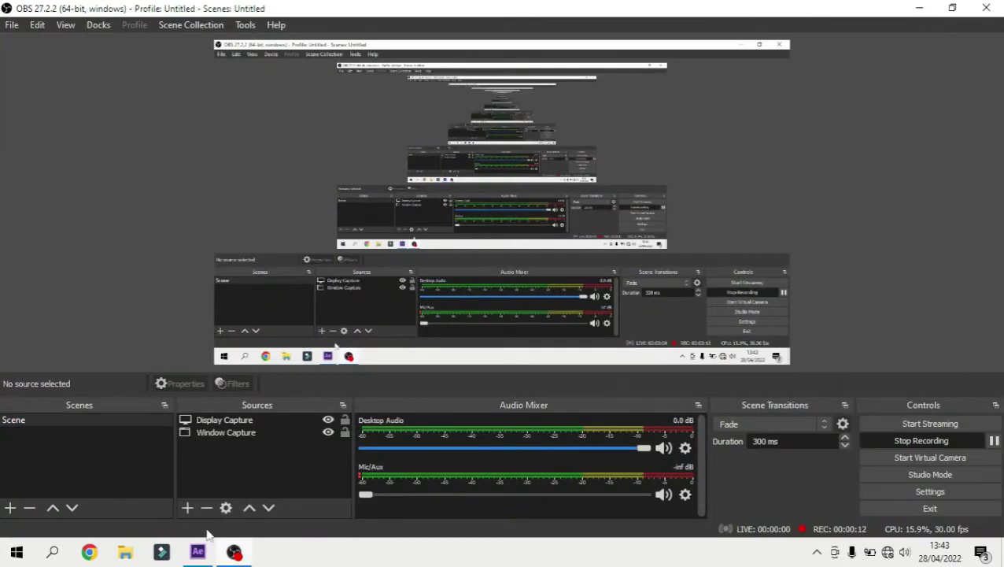
click(193, 551)
Add a Null Object to Comp 1 and duplicate it several times with Ctrl+D
click(55, 274)
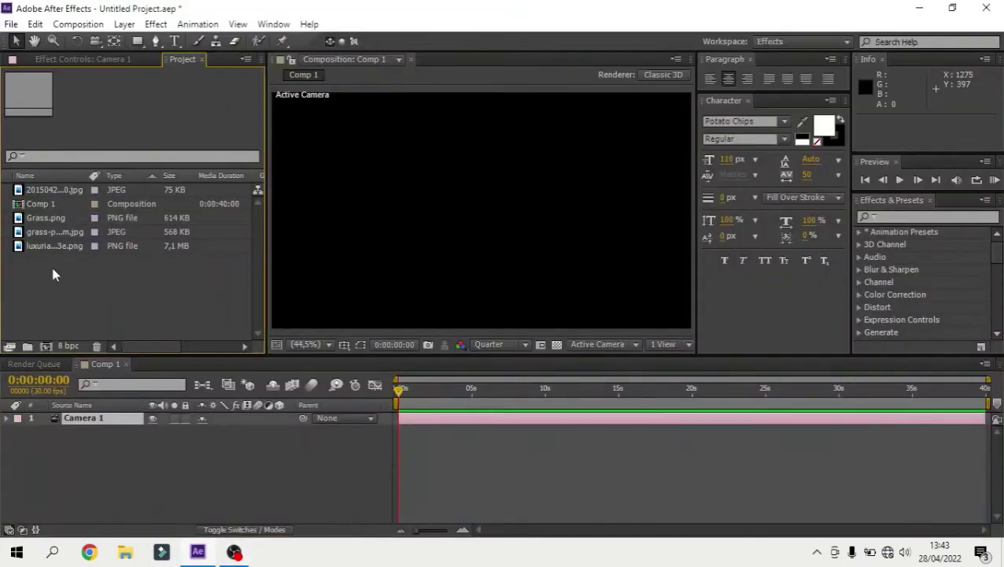
click(37, 247)
click(119, 495)
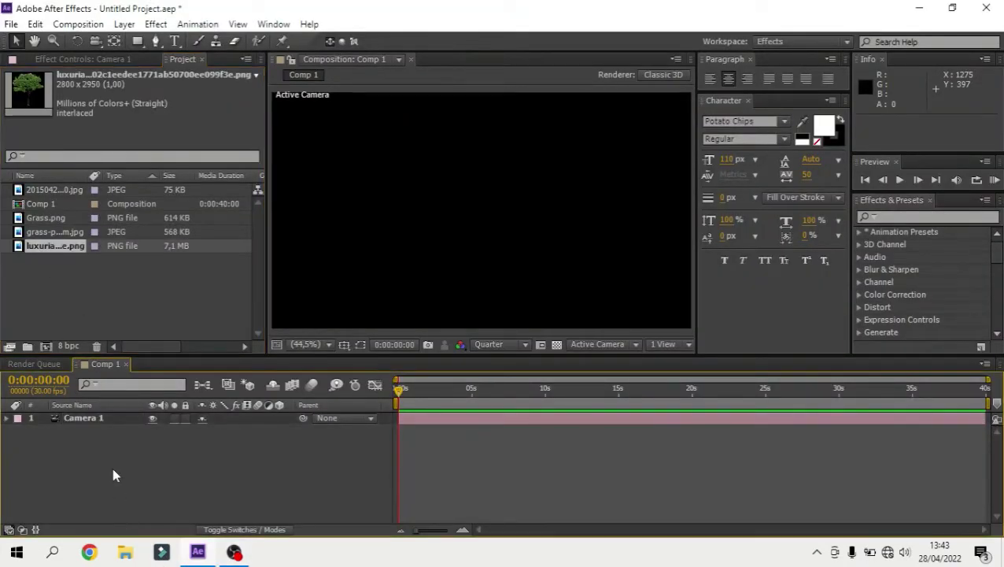
right_click(113, 466)
mouse_move(210, 315)
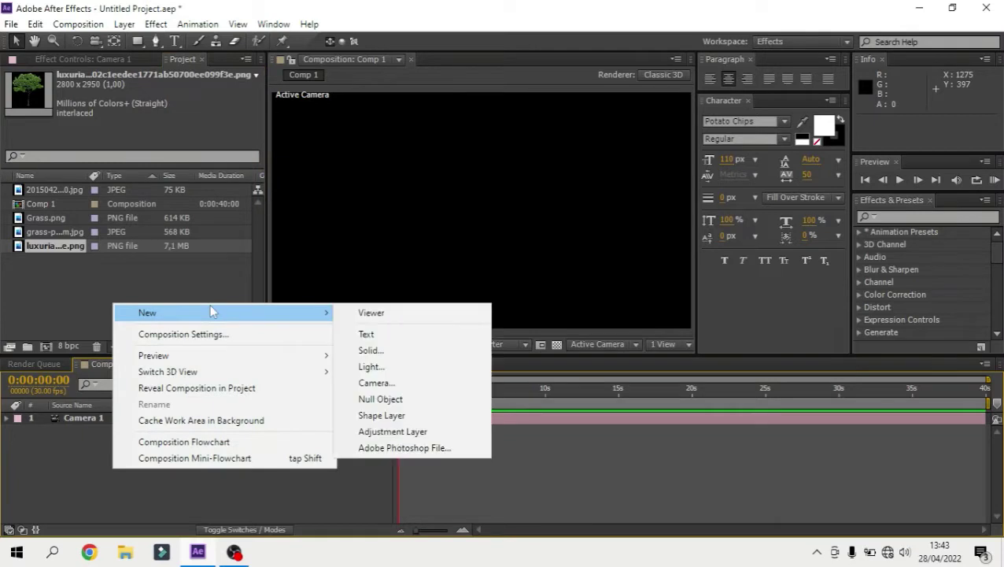
click(414, 398)
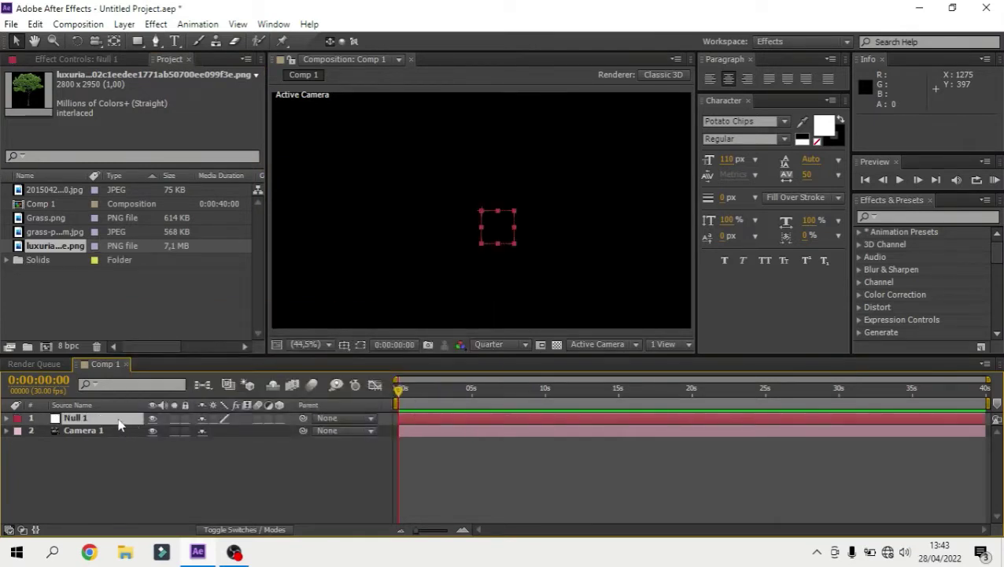
key(ctrl+d)
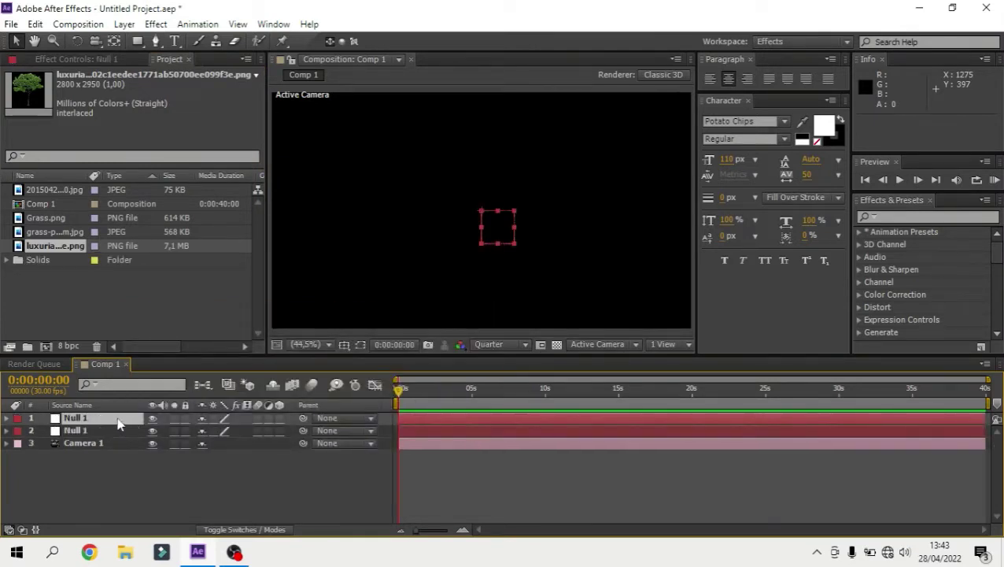
key(ctrl+d)
key(ctrl+d)
key(ctrl+d)
Delete the extra null layers 5 through 11 so four nulls remain
scroll(99, 464, down, 1)
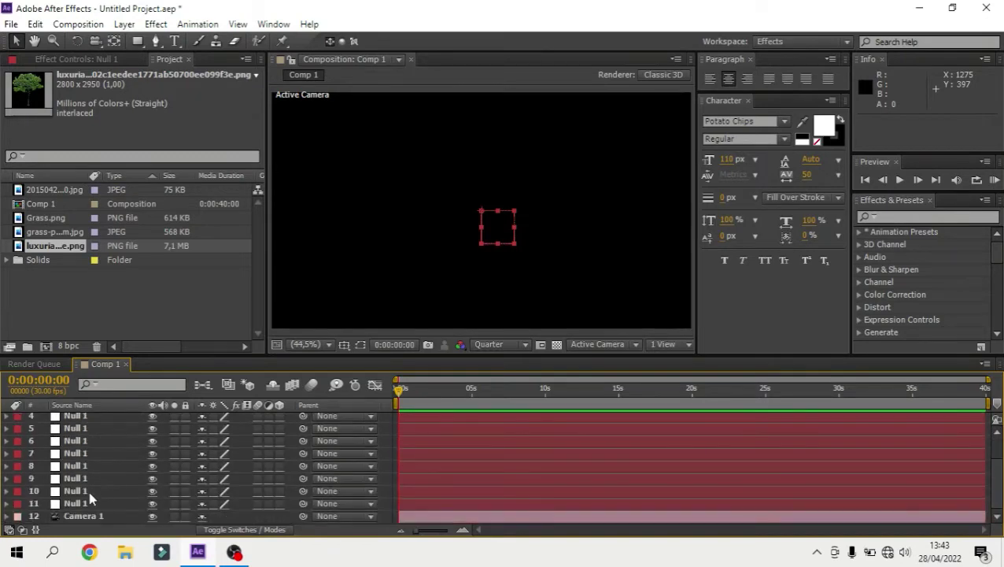
click(82, 503)
shift+click(71, 430)
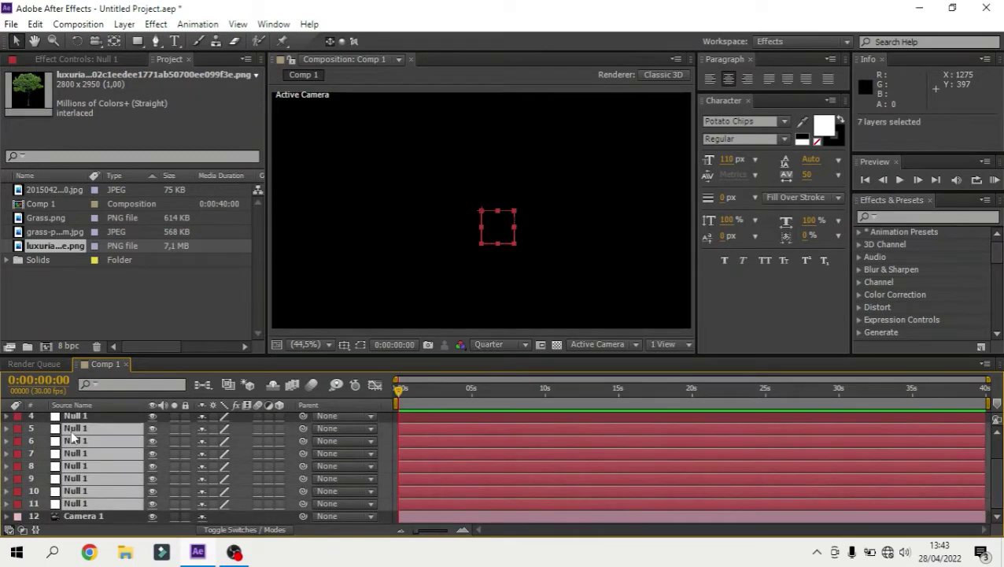
key(Delete)
Select Grass.png and the next image files in the Project panel
click(37, 252)
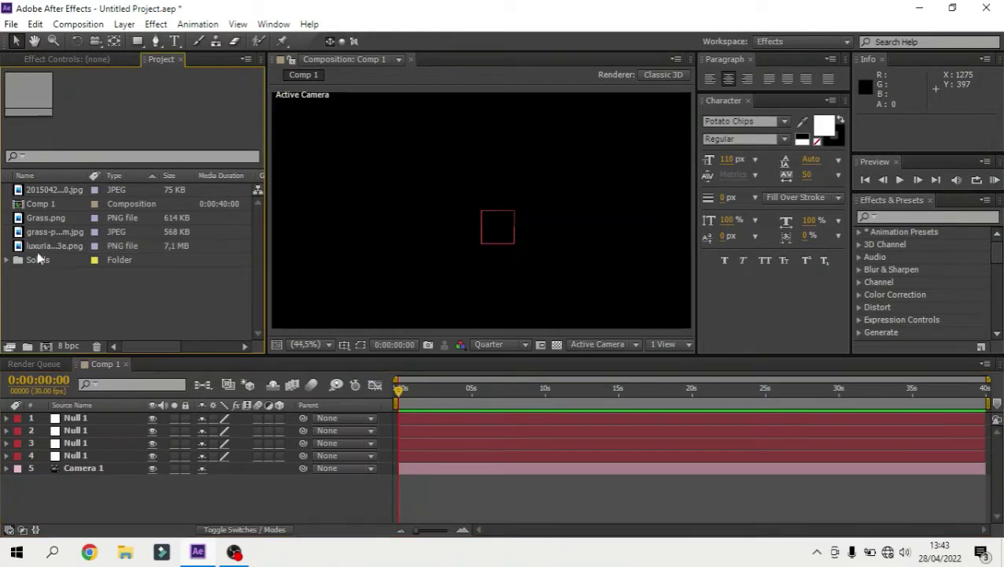
click(43, 220)
key(shift+Down)
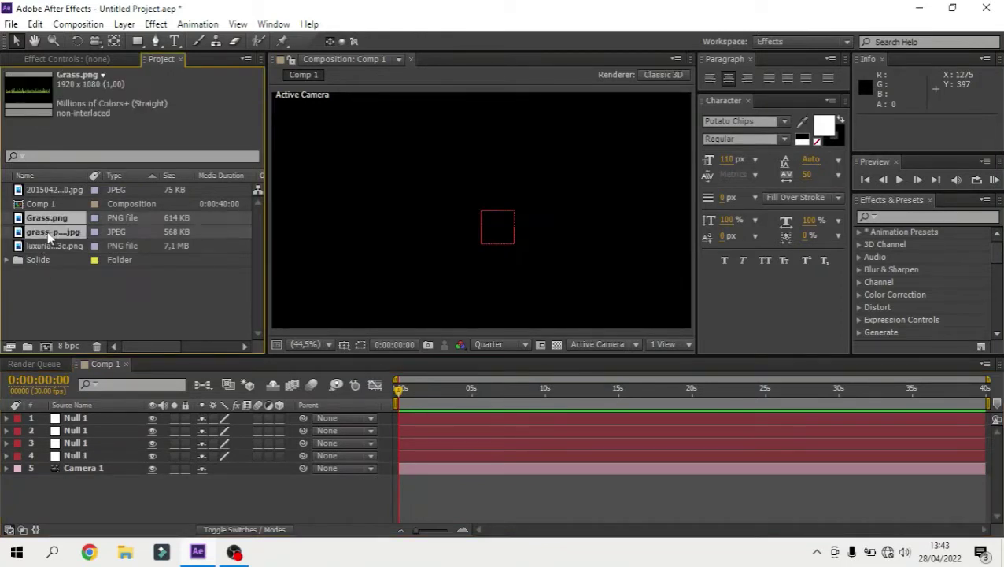
key(shift+Down)
Place the four selected images in the timeline and make layers 1–8 3D
ctrl+click(55, 189)
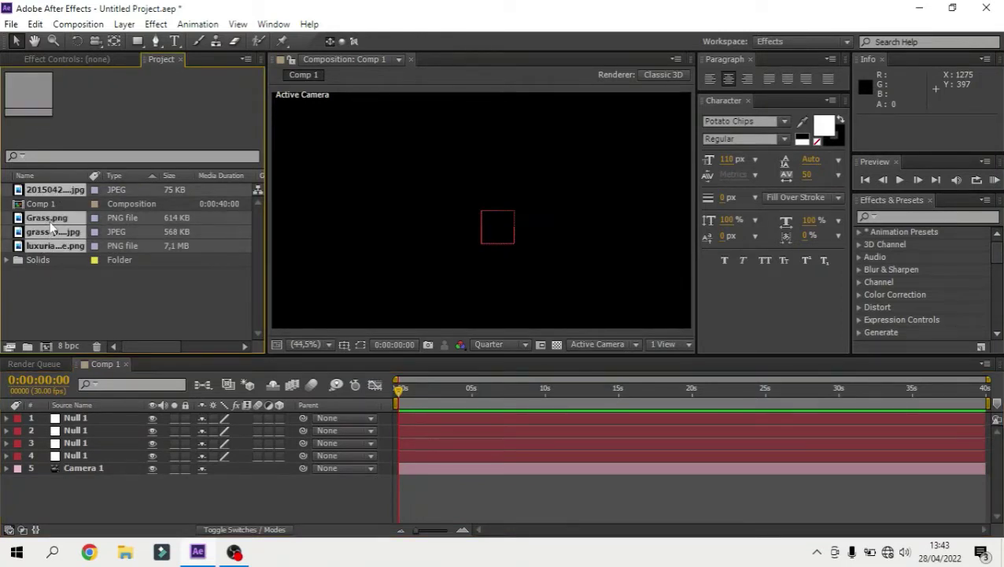
mouse_move(55, 189)
mouse_down()
mouse_move(112, 421)
mouse_move(118, 408)
mouse_up()
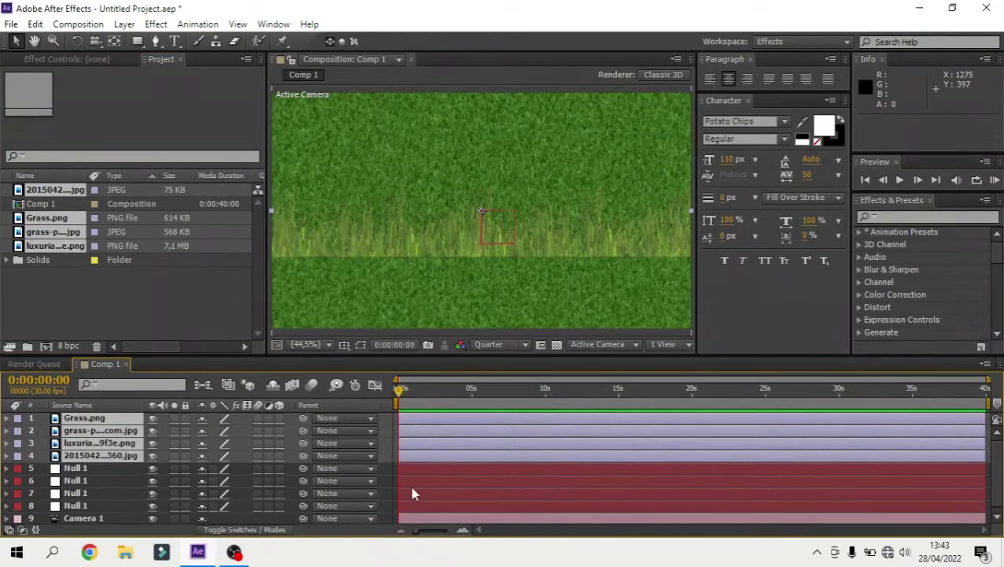
scroll(396, 481, down, 1)
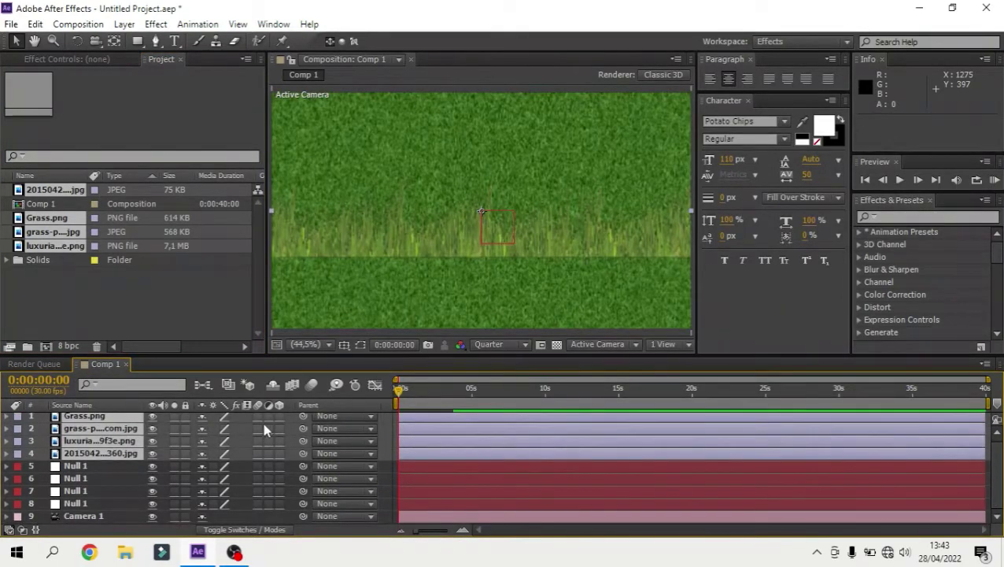
shift+click(91, 504)
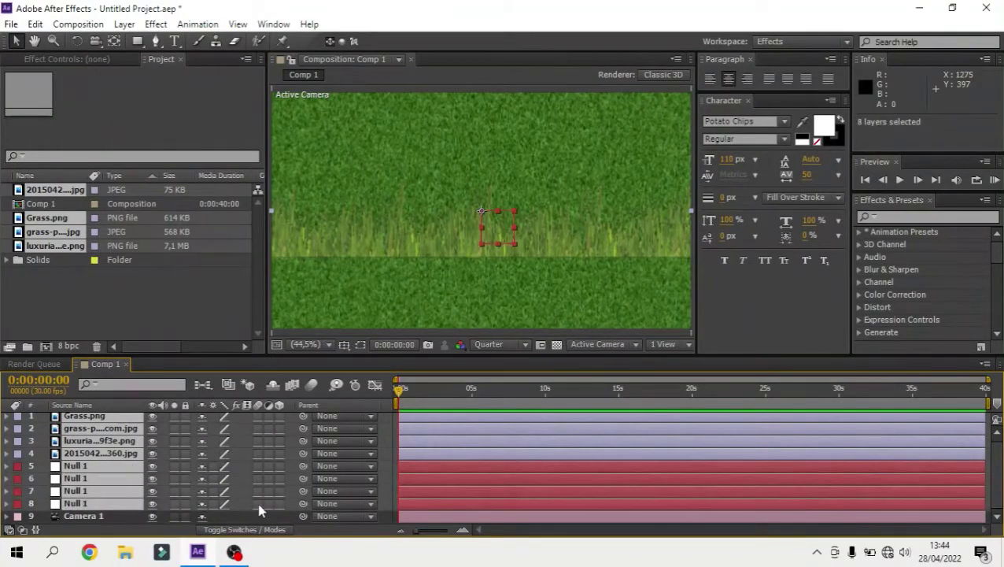
click(279, 503)
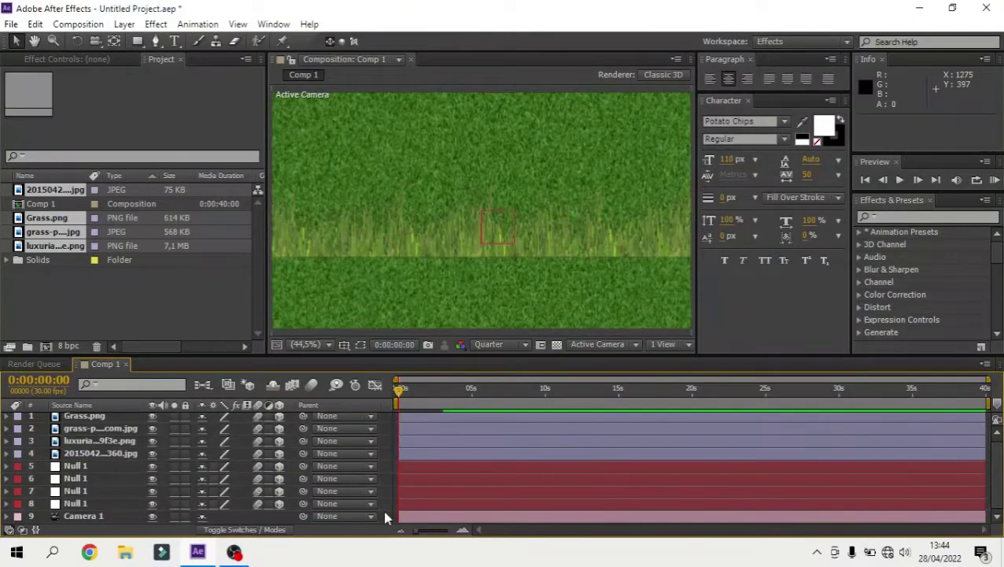
Parent Camera 1 to Null 8 and move the time indicator to 0:00:02:06
key(F2)
mouse_move(303, 515)
mouse_down()
mouse_move(252, 494)
mouse_move(266, 479)
mouse_up()
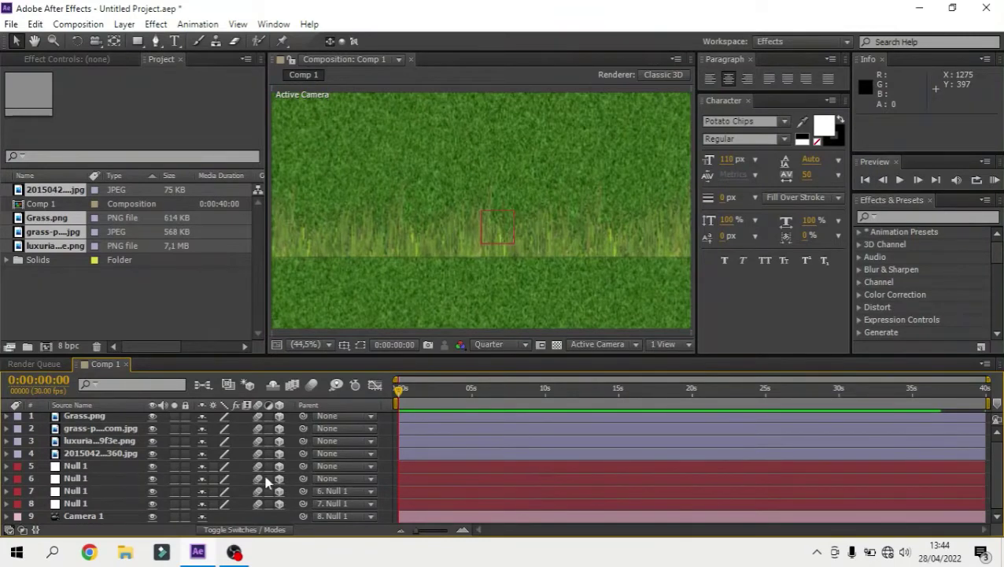
click(429, 385)
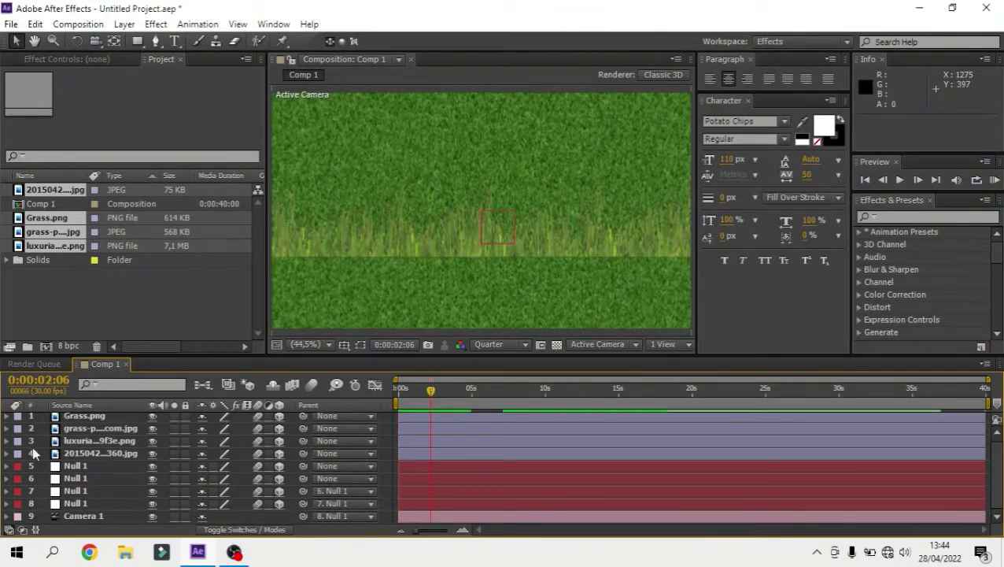
Select the image layers in turn and check Grass.png's effect settings
click(95, 454)
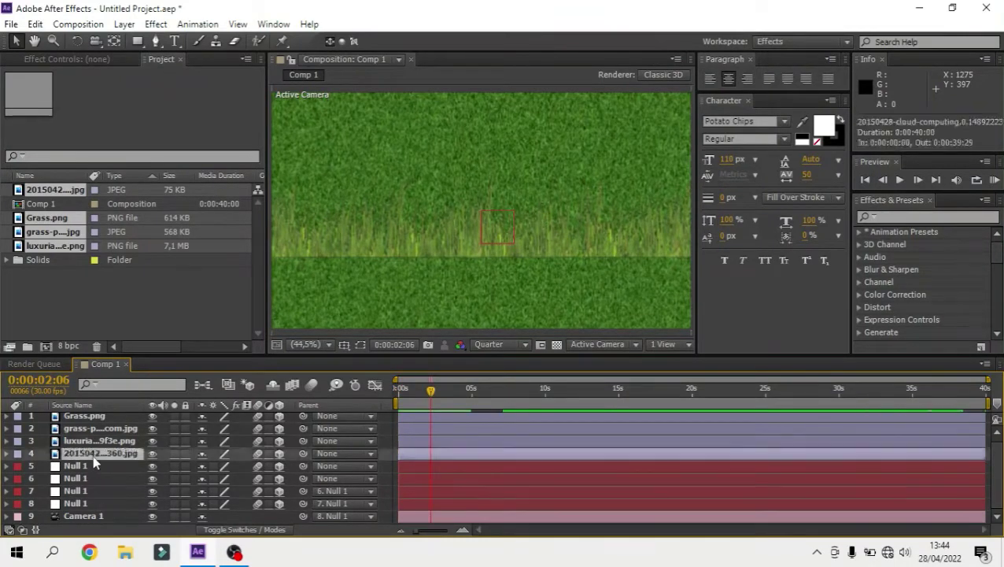
click(110, 291)
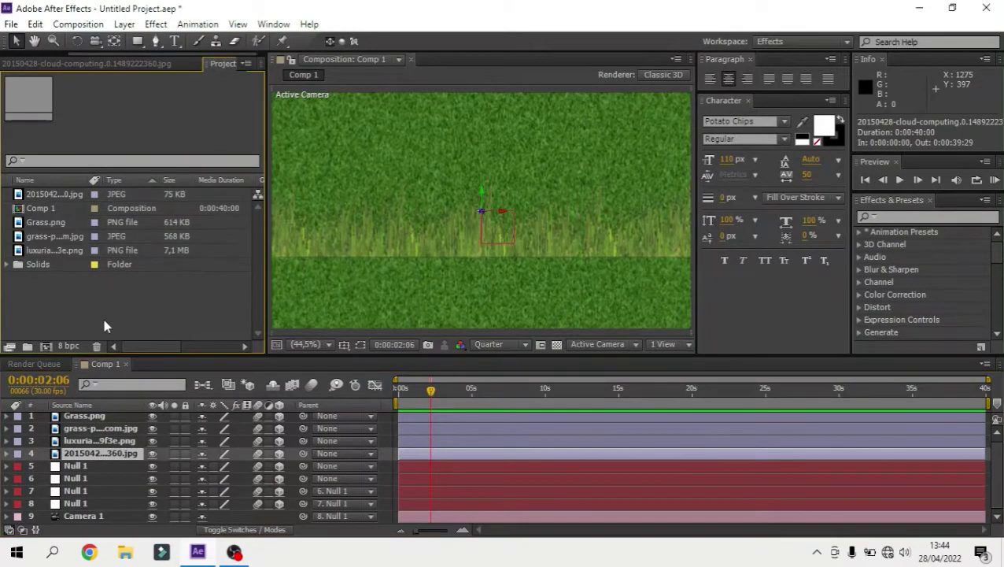
click(86, 428)
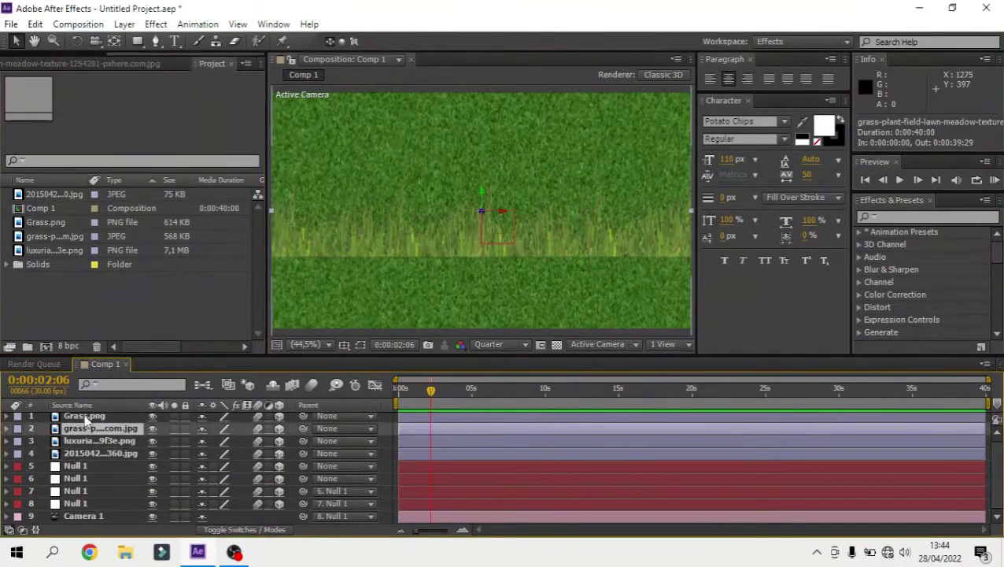
click(84, 415)
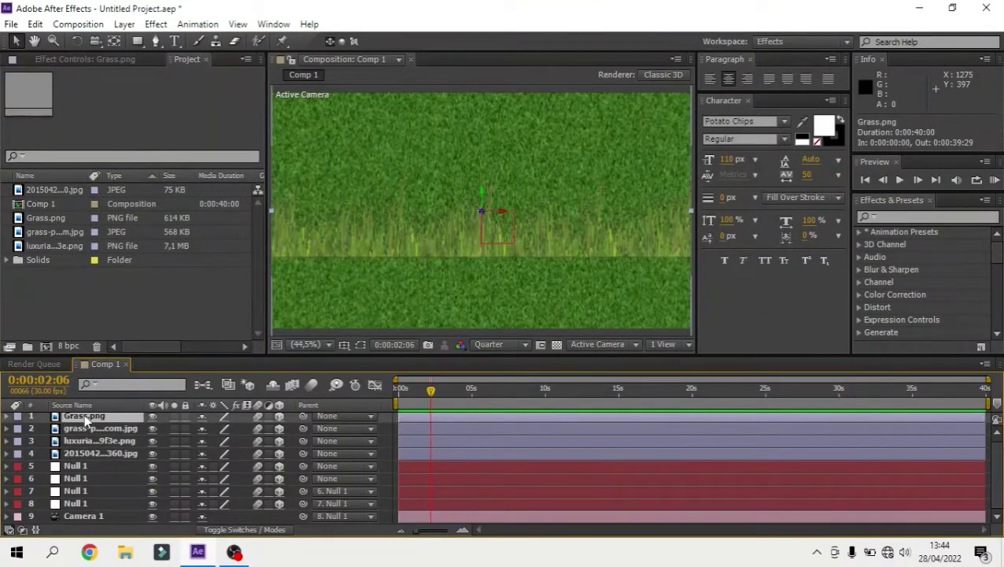
click(95, 60)
click(189, 60)
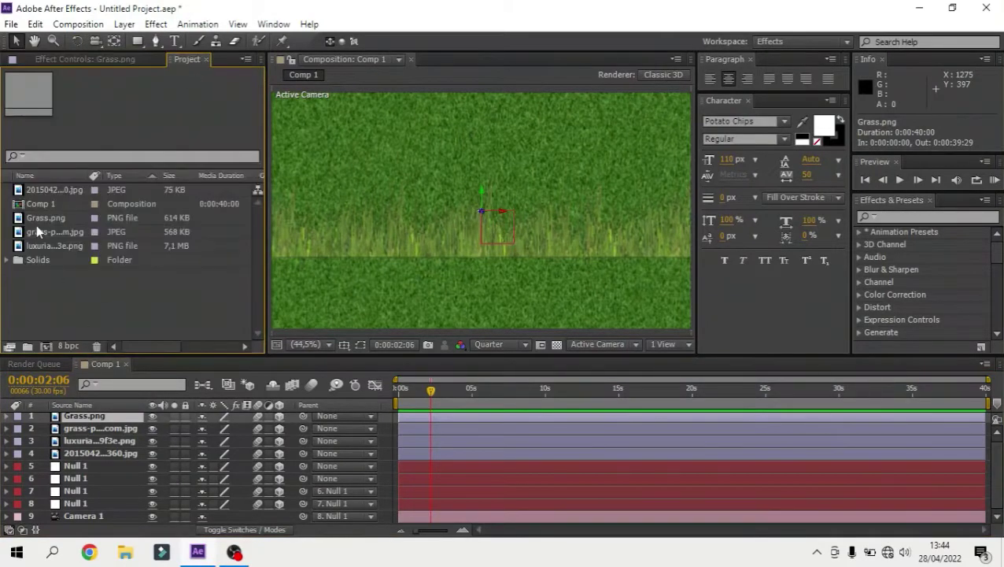
click(94, 465)
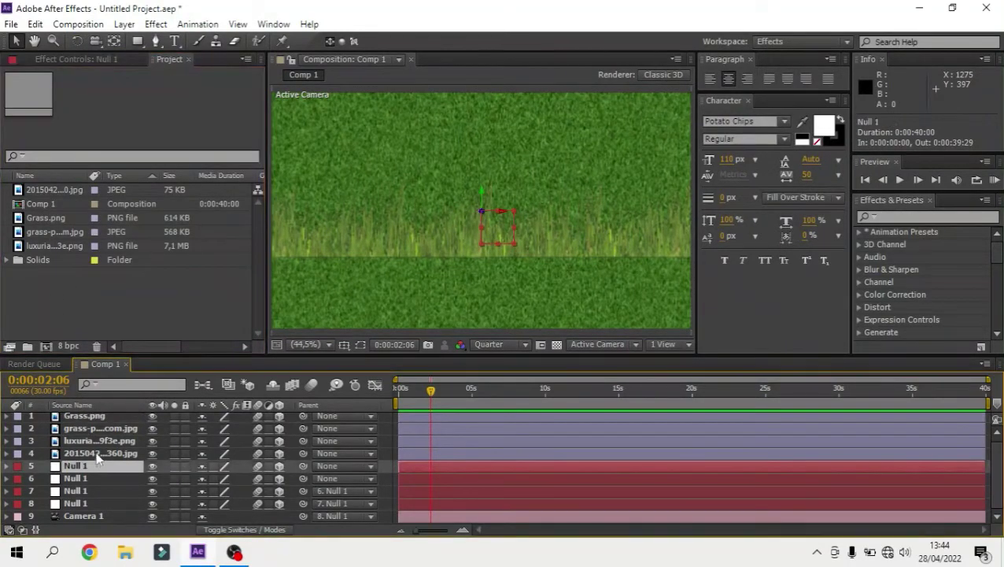
click(144, 454)
Hide image layers 1, 3 and 4, keeping only the grass texture photo visible and selected
drag(153, 453, 153, 428)
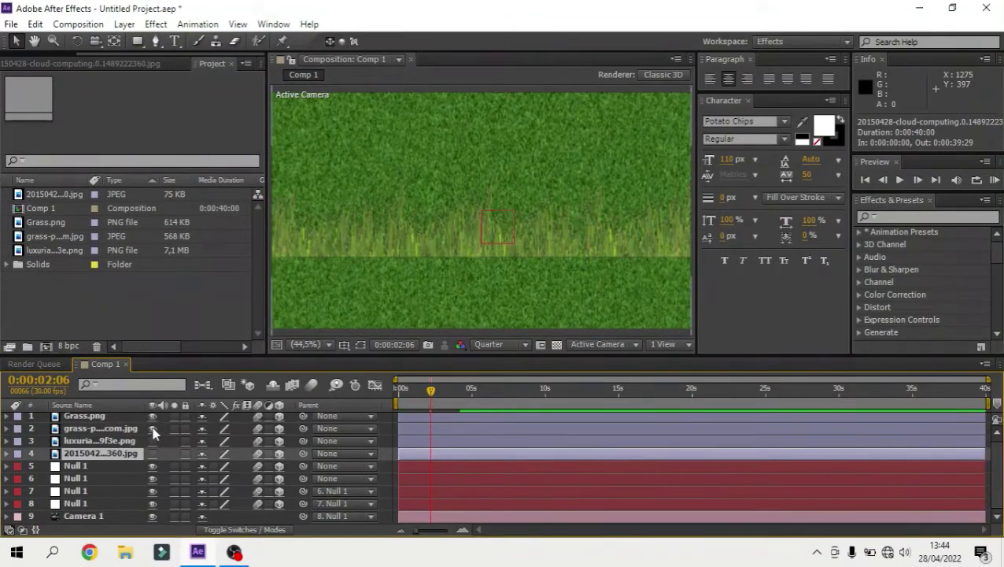
scroll(130, 431, up, 1)
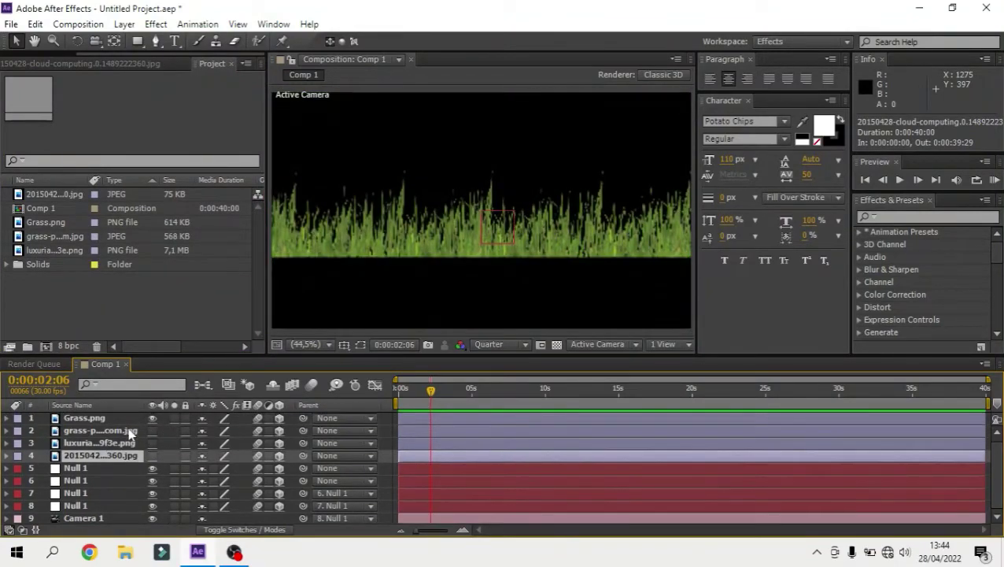
click(152, 418)
click(153, 431)
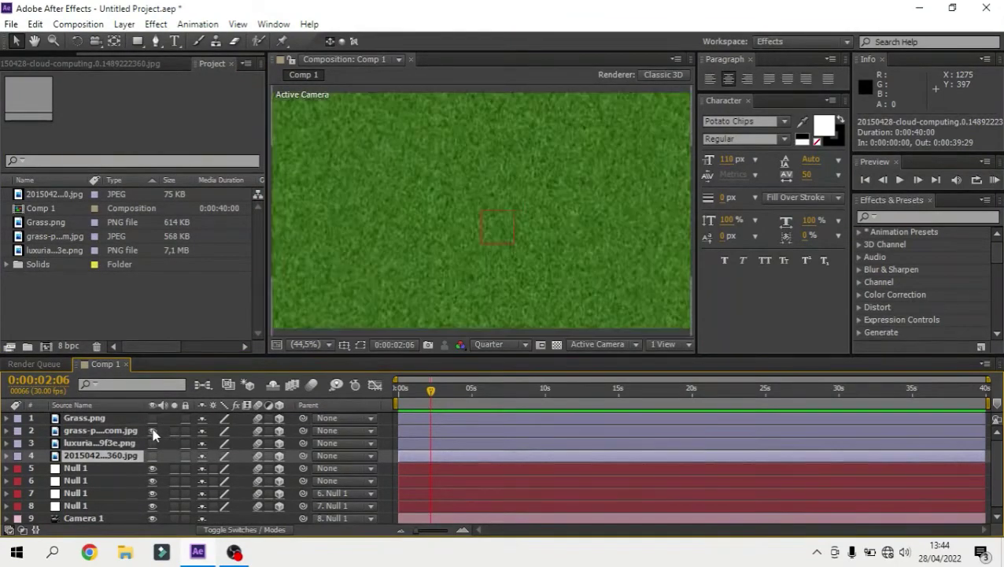
click(93, 430)
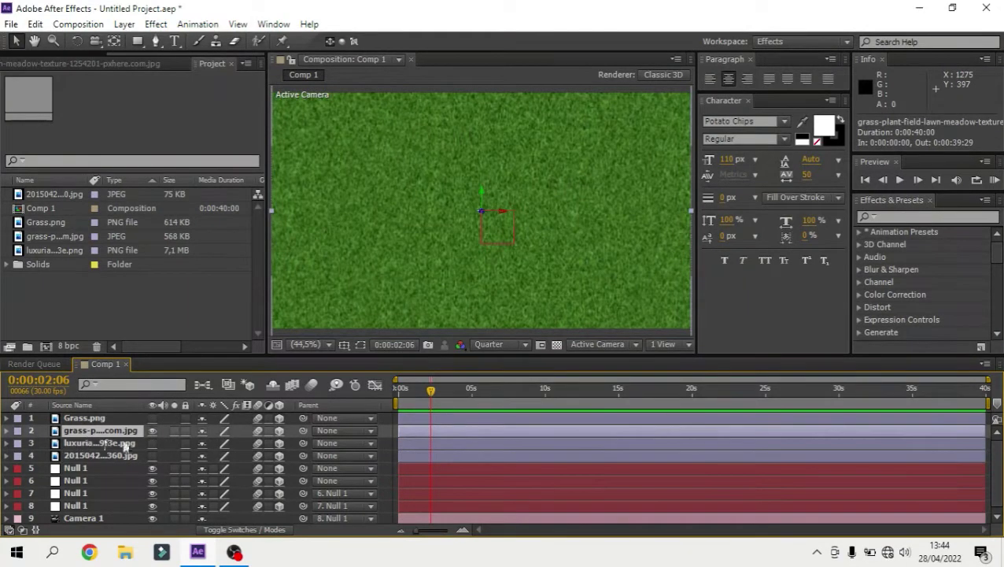
Rotate the grass texture 90° on X and lower it into perspective as ground
key(r)
text(90)
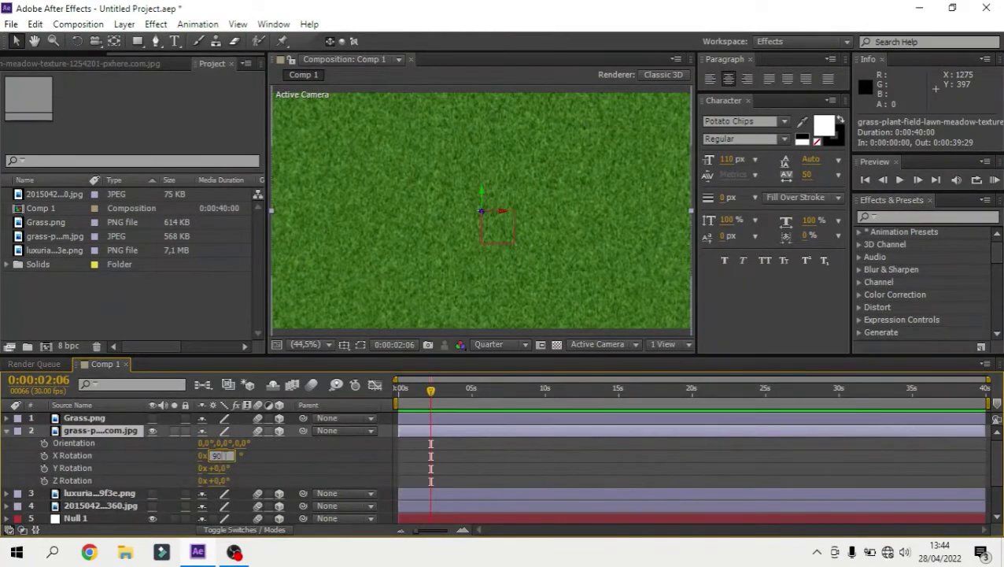
key(Return)
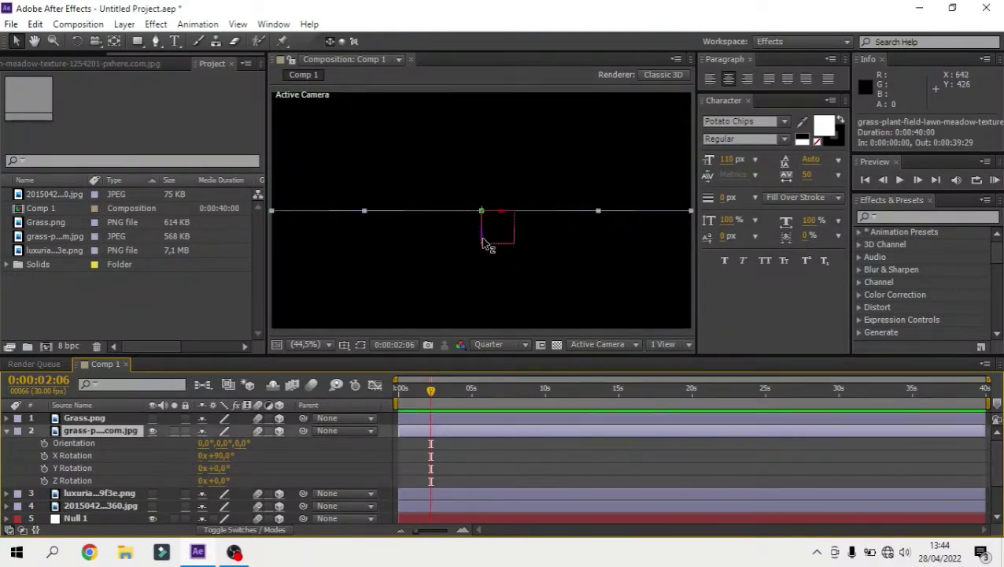
mouse_move(481, 237)
mouse_down()
mouse_move(485, 302)
mouse_move(481, 292)
mouse_up()
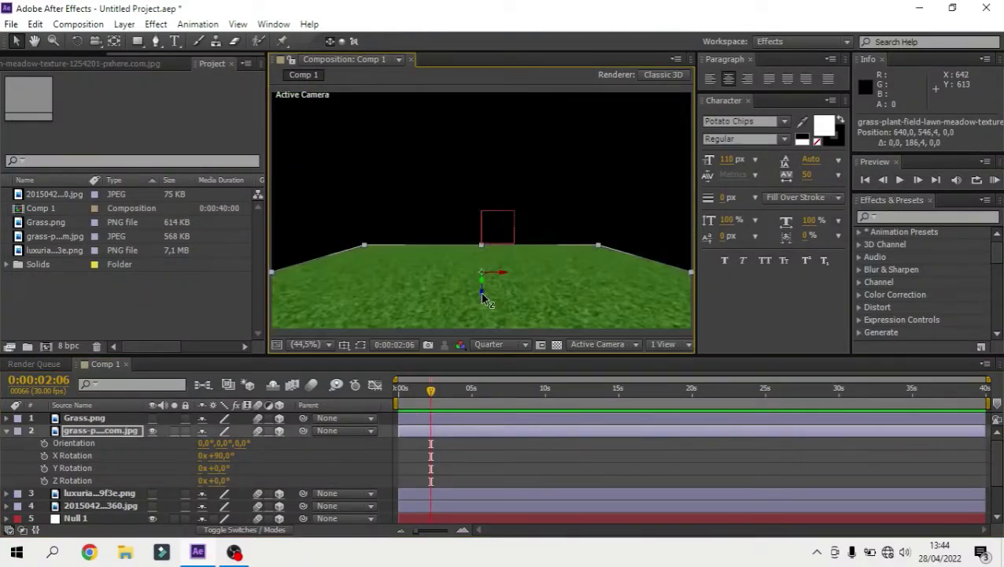
Apply Motion Tile with output width and height 500 and Mirror Edges on
click(894, 217)
text(tile)
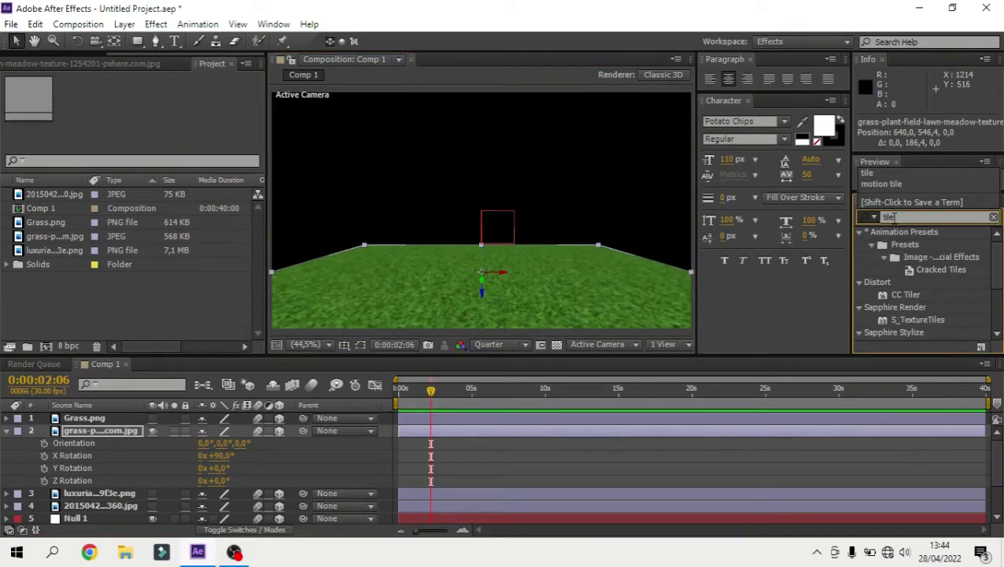
scroll(909, 279, down, 3)
drag(911, 333, 762, 433)
click(155, 143)
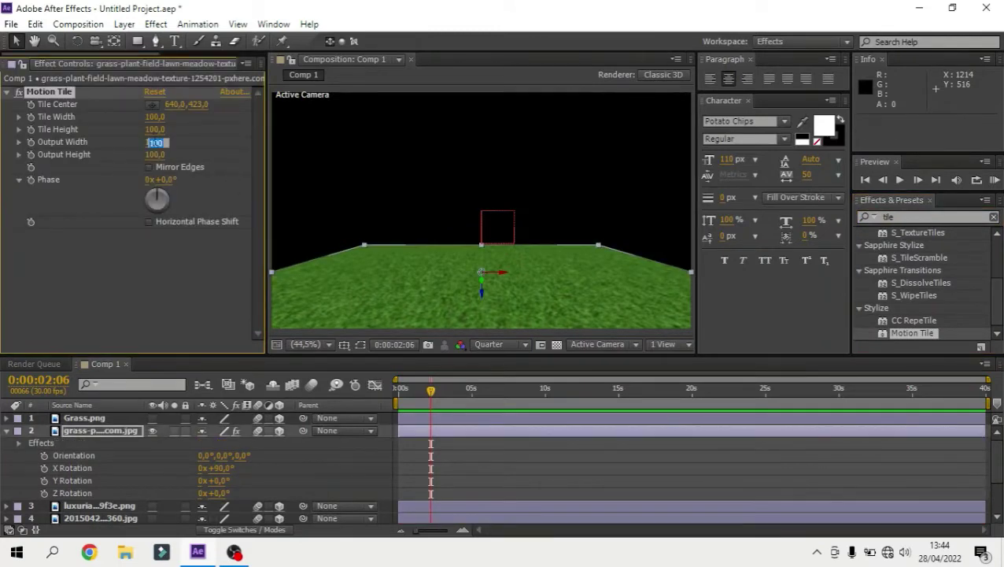
click(153, 156)
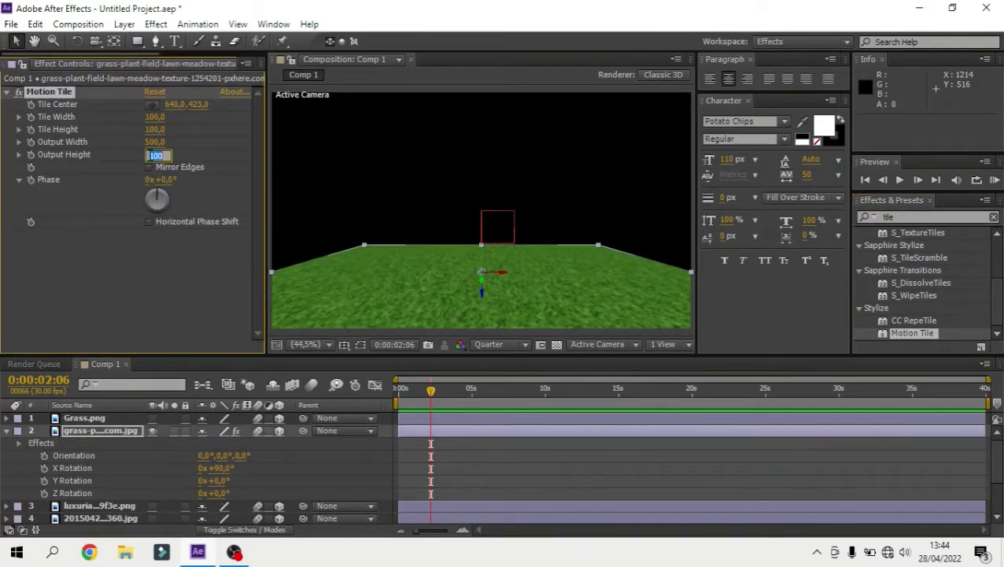
text(500)
click(162, 169)
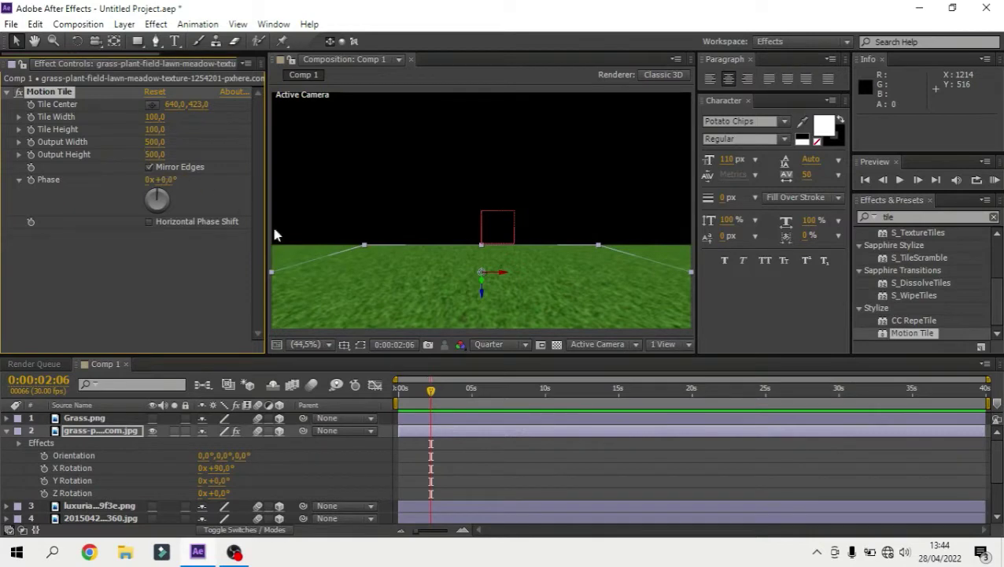
click(498, 465)
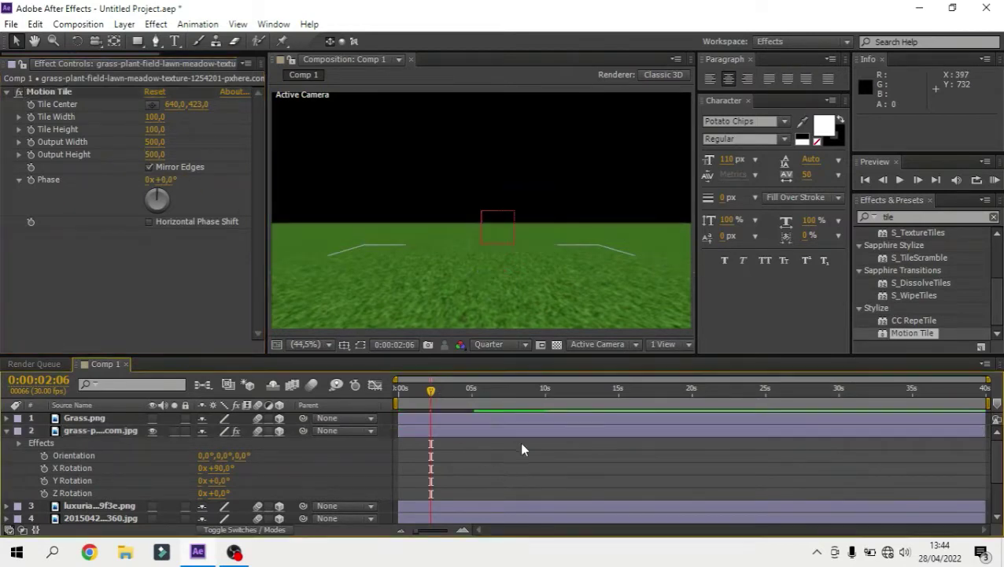
Show the cloudy sky layer while keeping the tree and Grass.png blades hidden
click(6, 431)
click(153, 419)
click(152, 418)
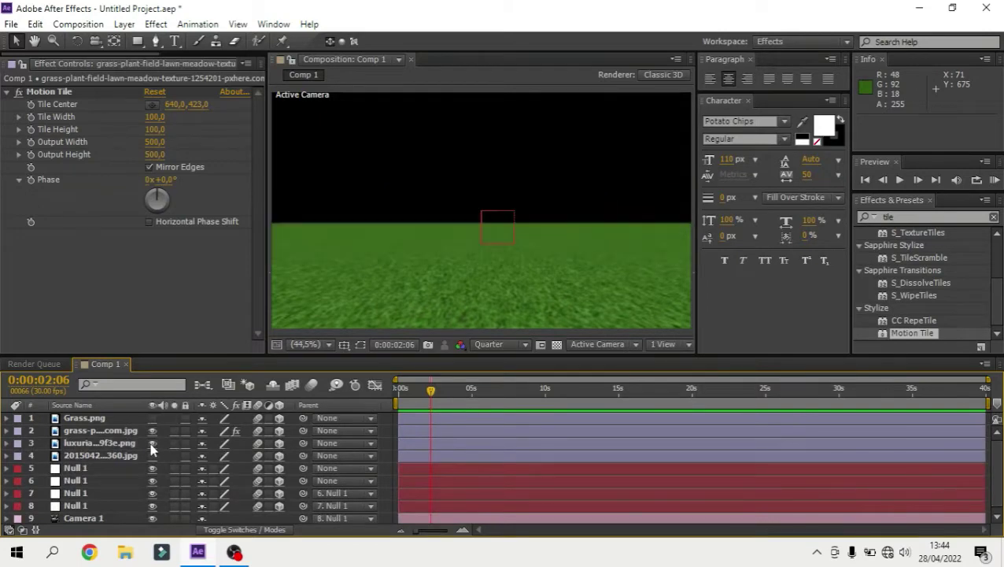
click(152, 443)
click(152, 443)
click(153, 456)
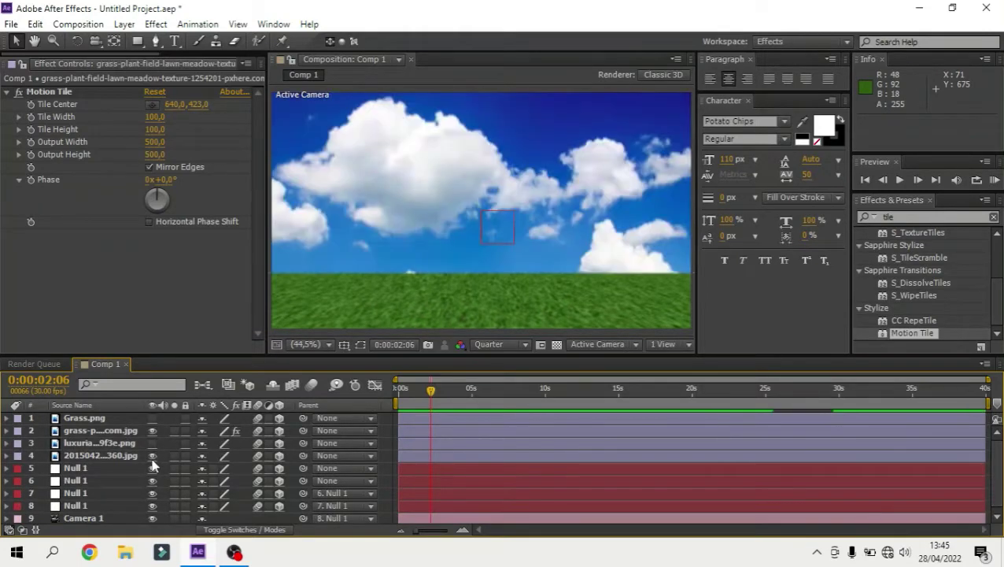
click(122, 458)
key(p)
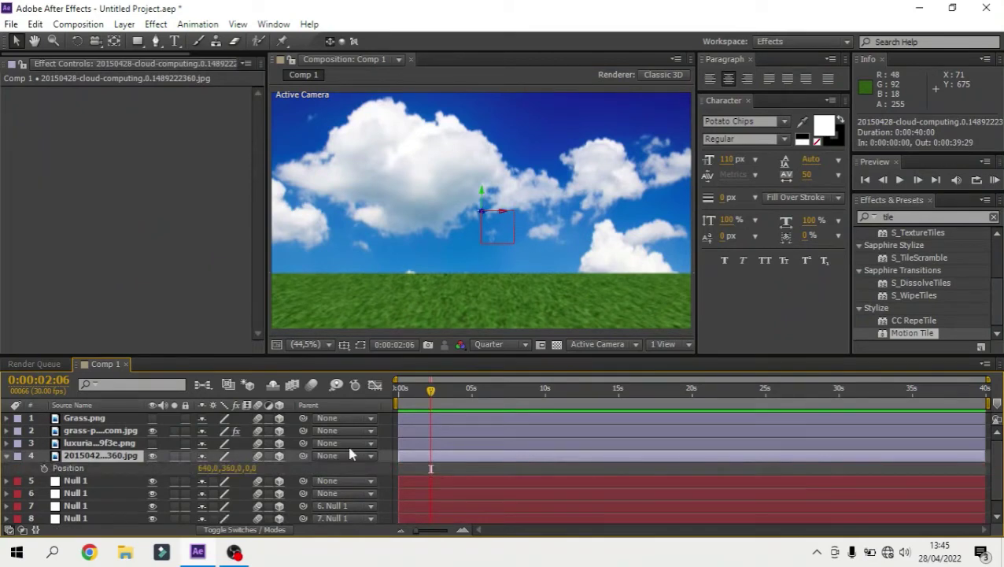
click(419, 470)
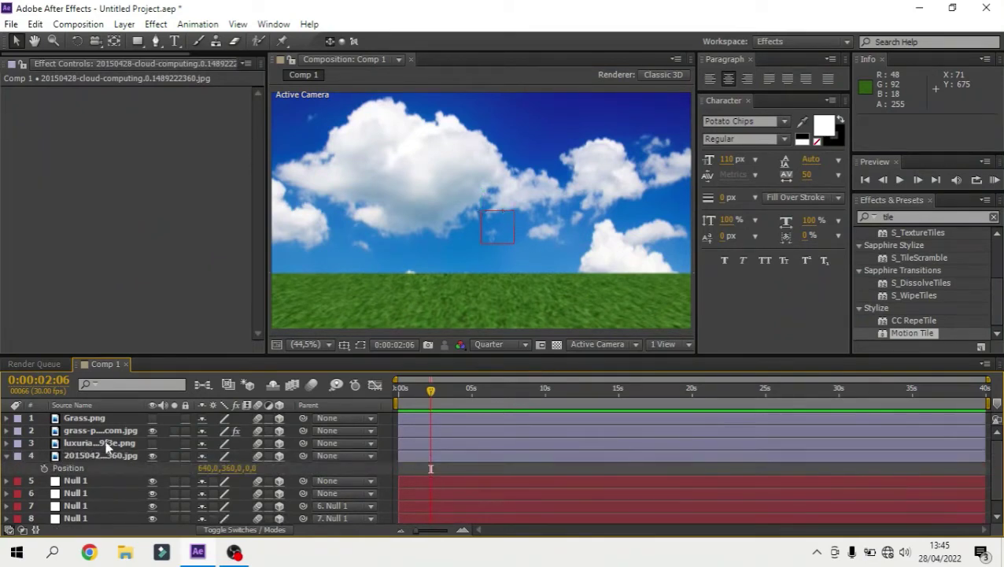
click(107, 446)
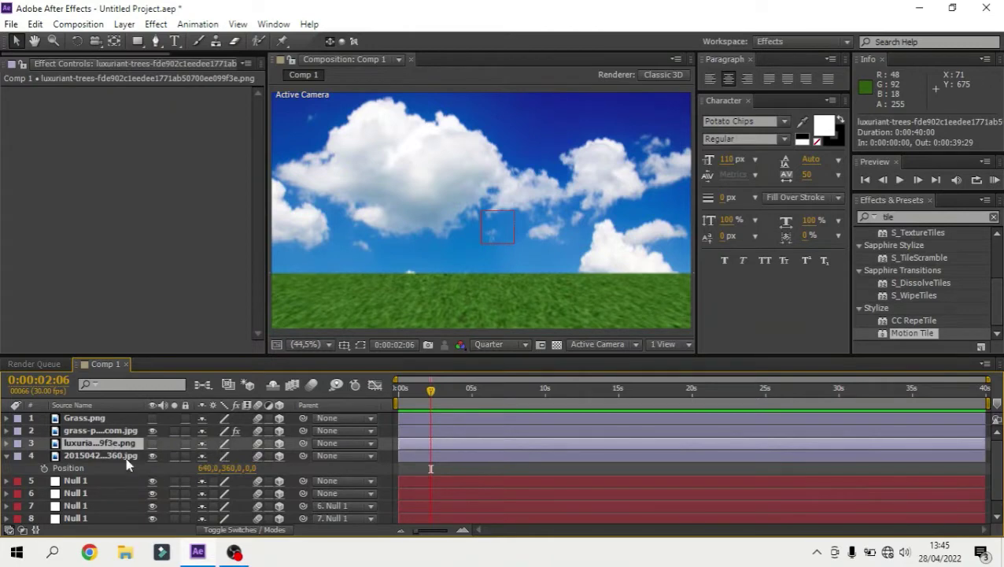
click(125, 457)
Push the camera's parent null back to Z position −311
scroll(111, 505, down, 1)
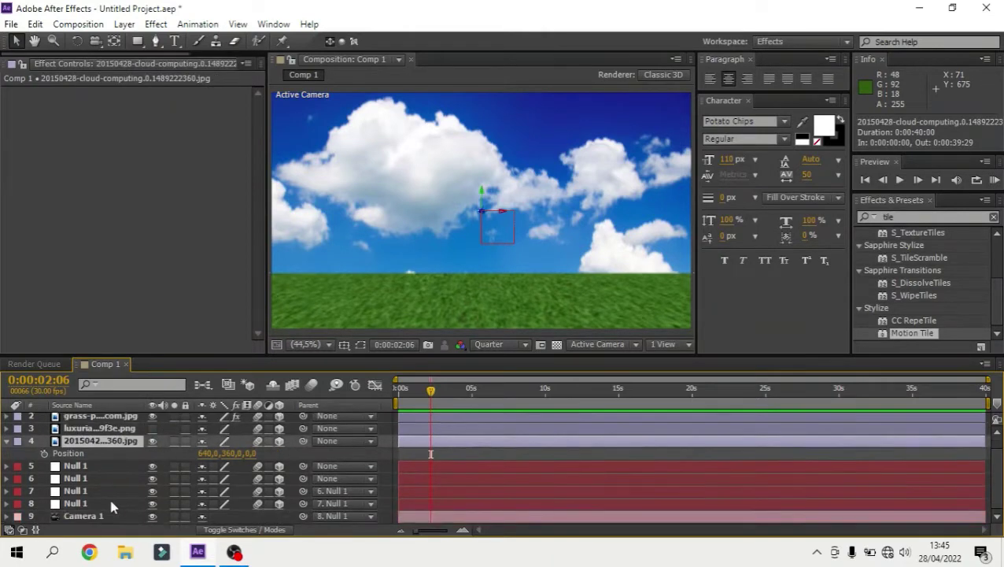
click(108, 504)
key(p)
scroll(236, 519, down, 1)
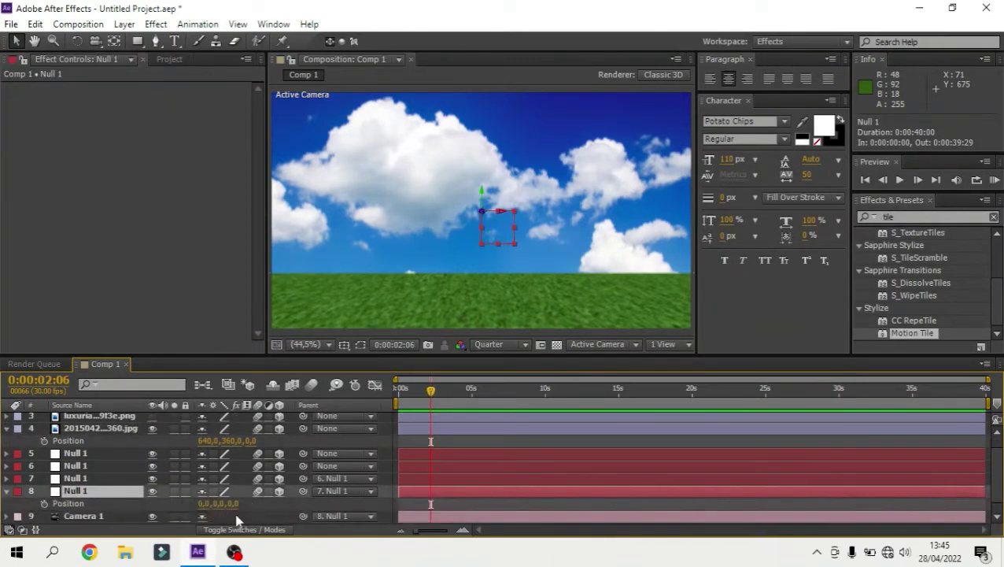
drag(236, 508, 165, 501)
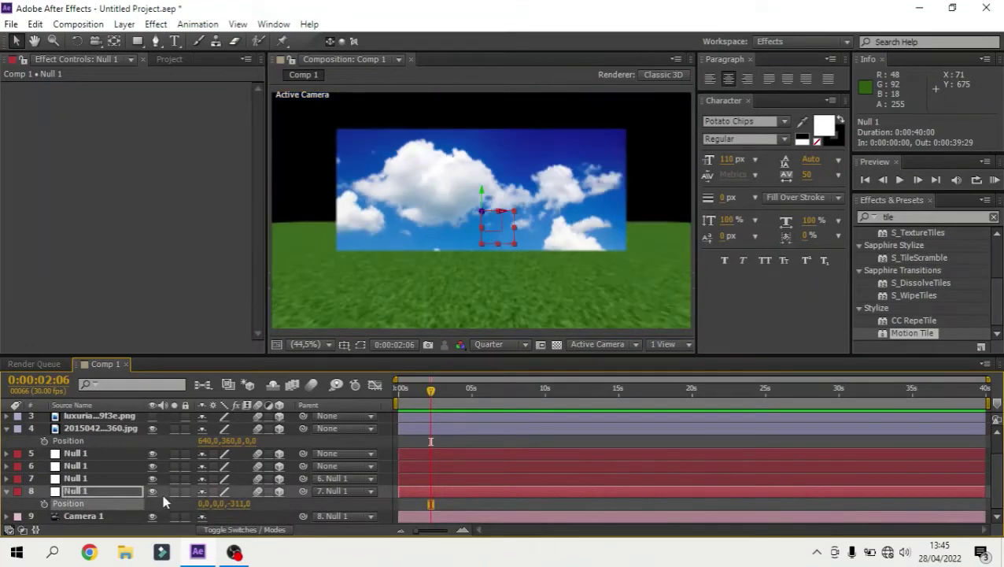
scroll(109, 439, up, 2)
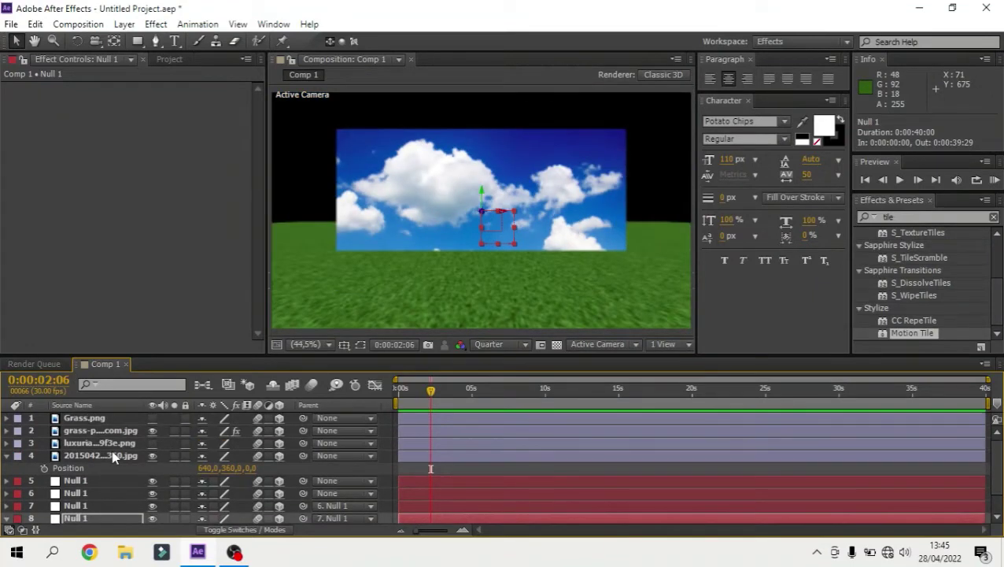
Scale the cloudy sky layer to 250% and zoom the view out
click(112, 458)
key(s)
click(244, 468)
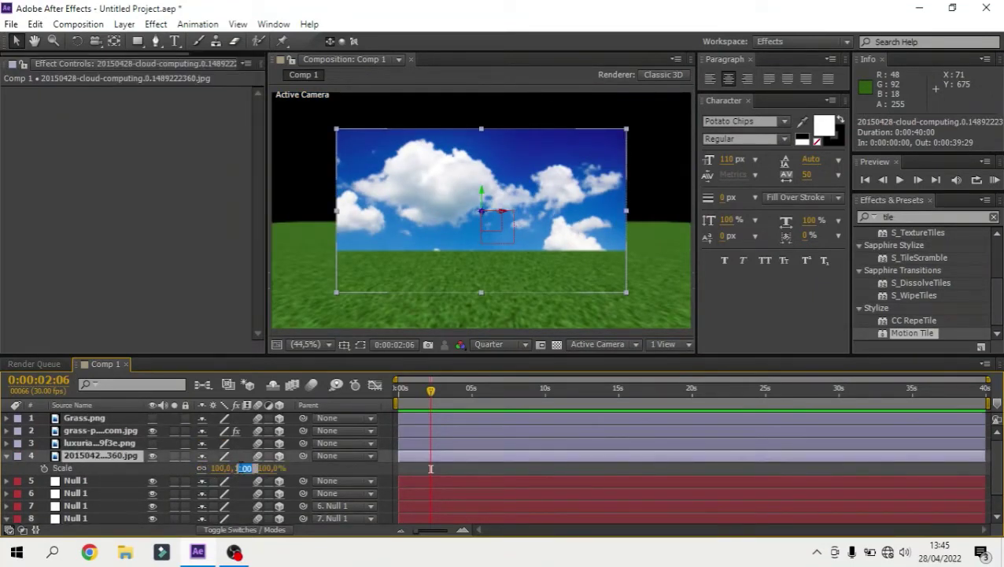
text(250)
key(Return)
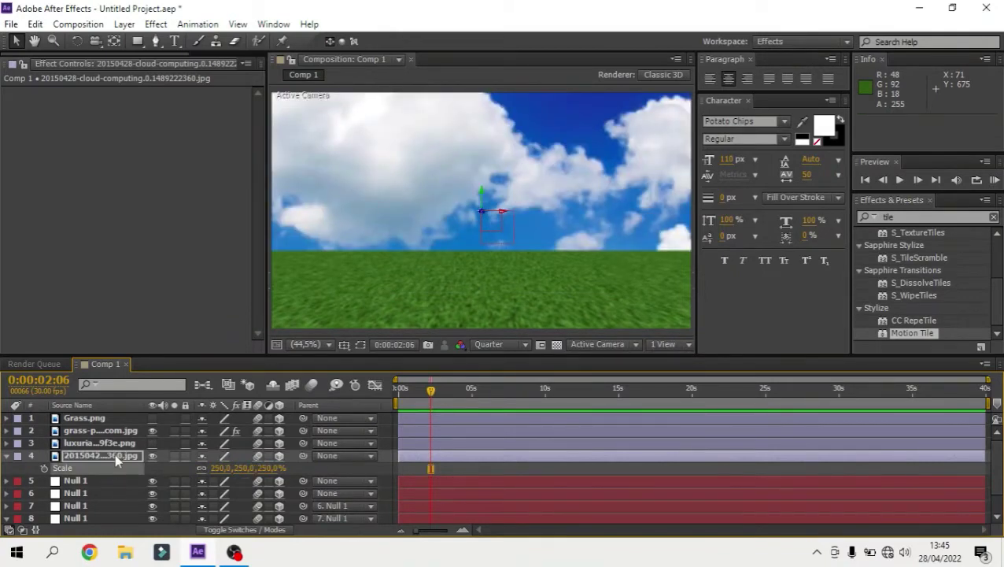
key(comma)
key(comma)
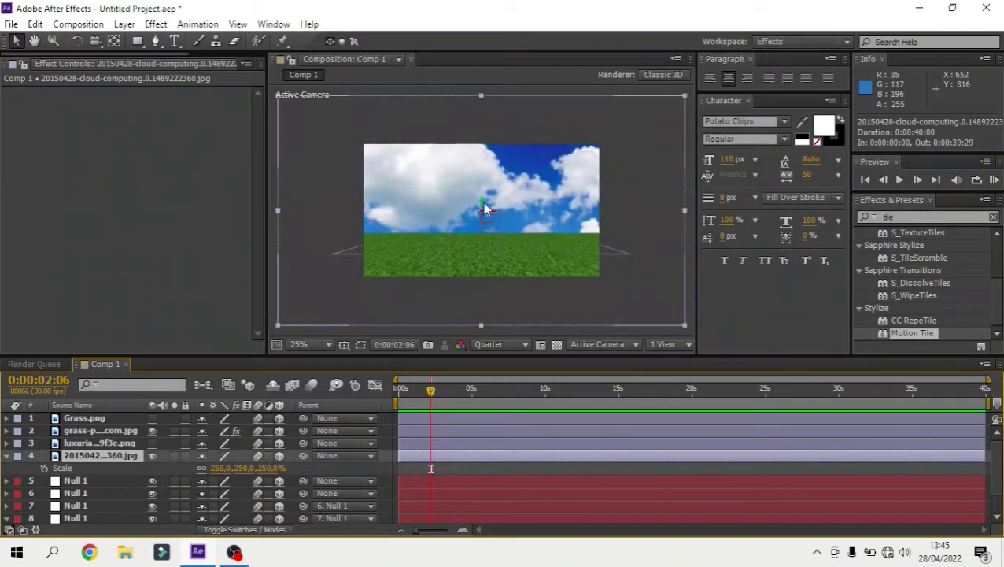
Raise the sky image higher and fit the whole composition in the viewer
drag(482, 202, 496, 107)
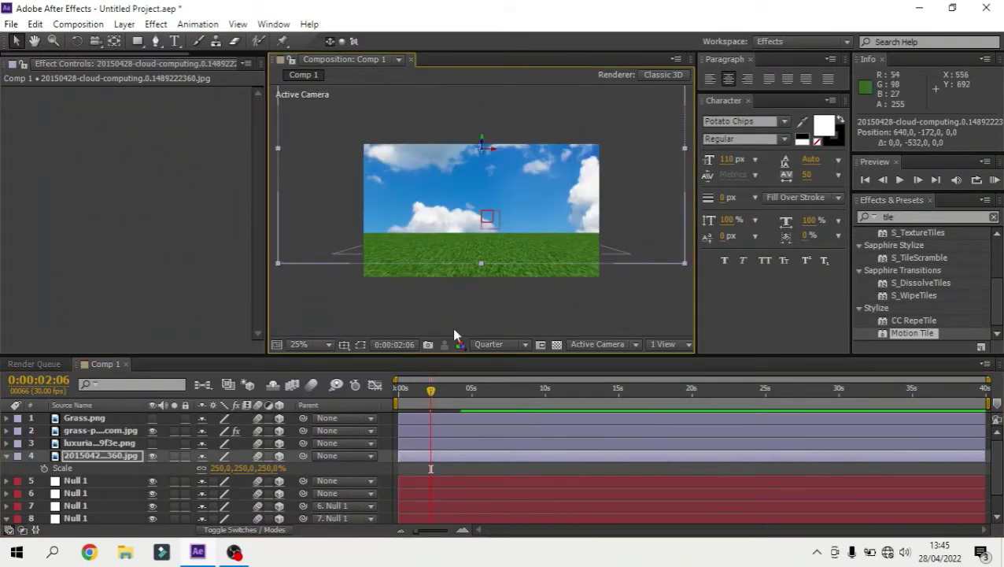
click(455, 471)
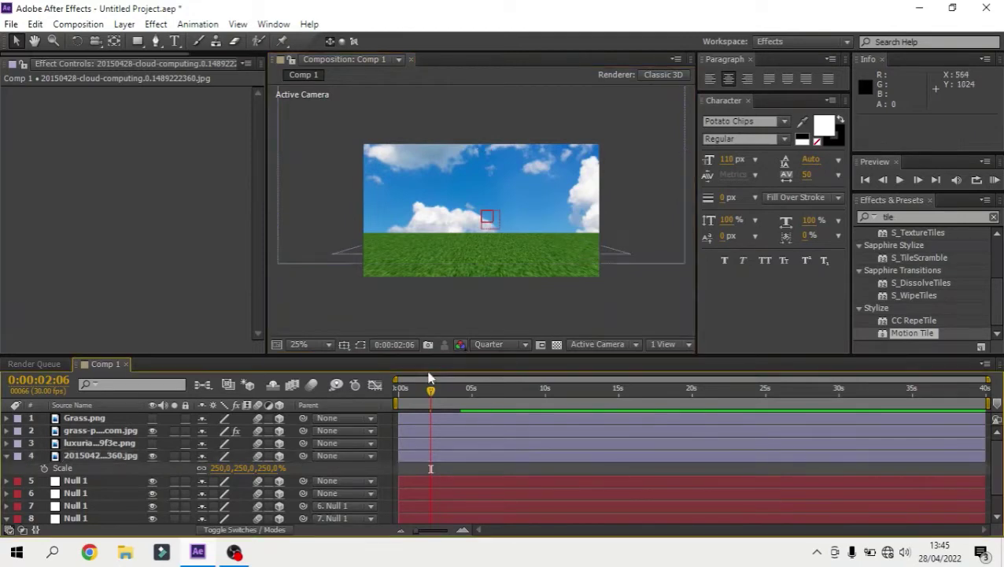
click(299, 344)
click(317, 89)
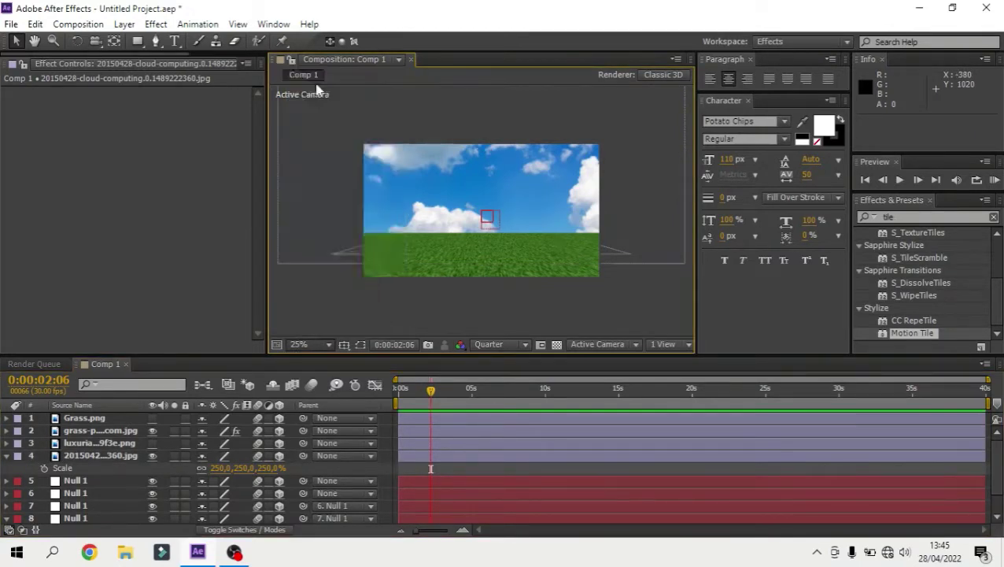
key(shift+slash)
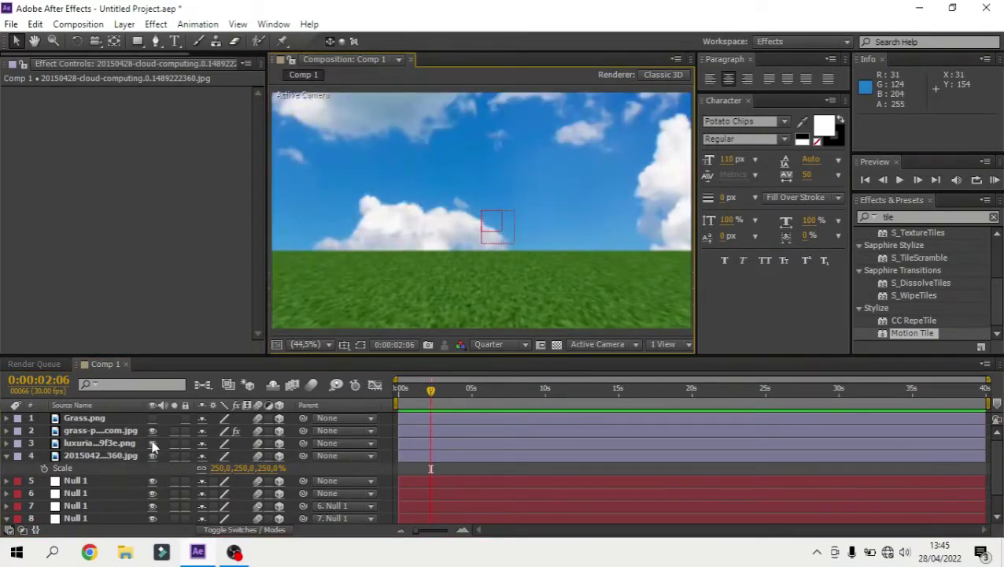
Show the tree and Grass.png blades layers, then select Grass.png
click(153, 443)
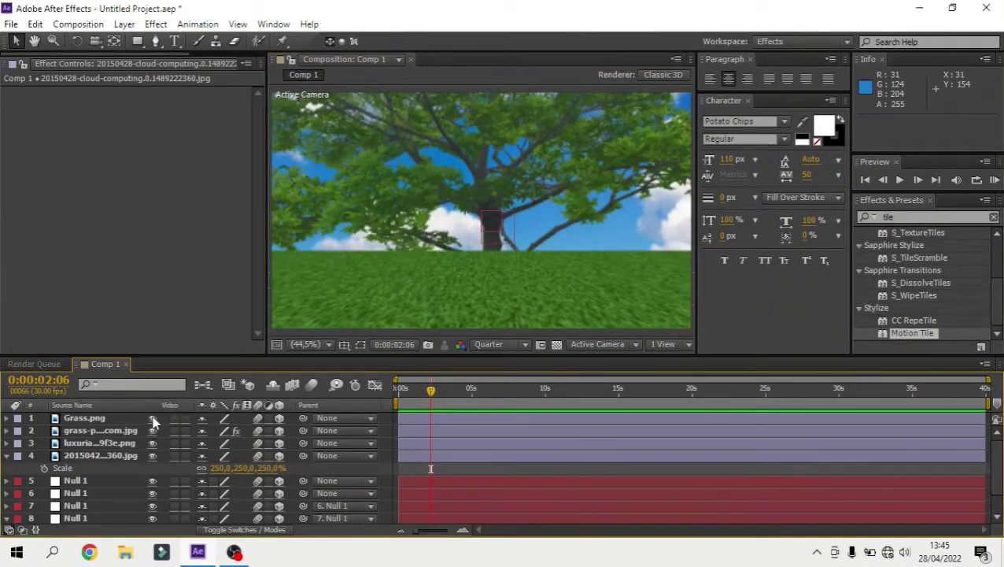
click(153, 417)
click(130, 420)
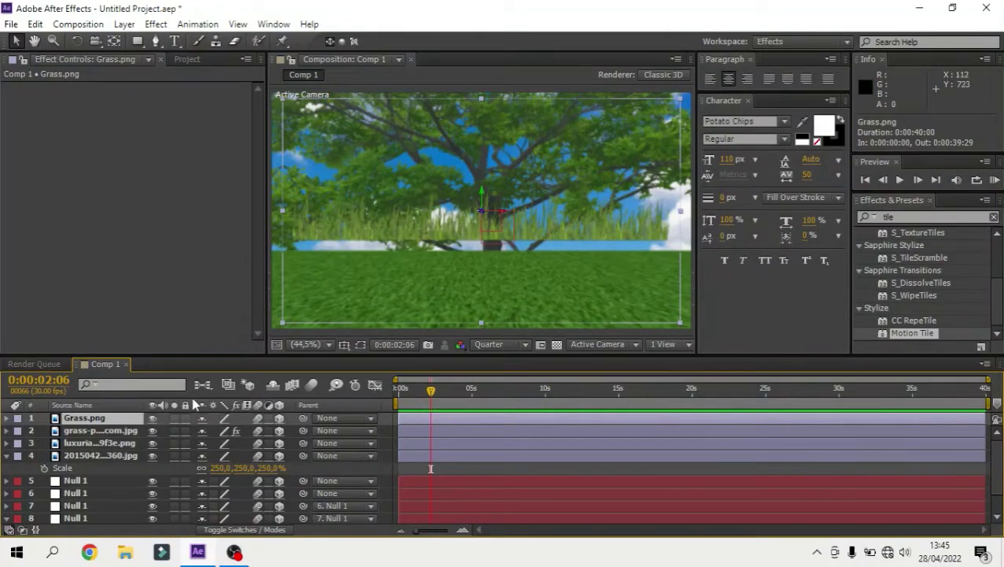
Change the tiled grass ground's Y position from 546.4 to 500, giving 640, 500, 0
click(95, 443)
click(93, 431)
key(p)
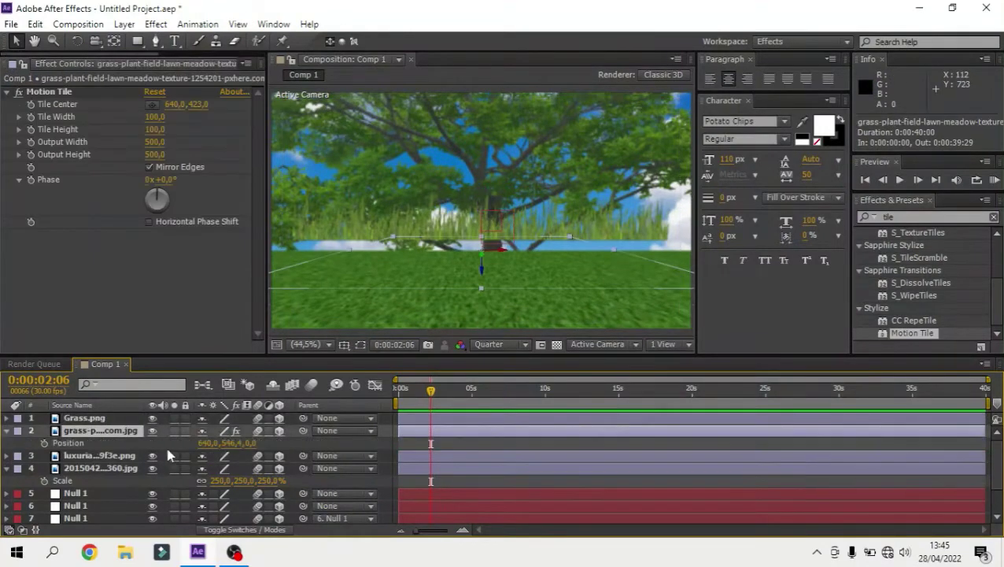
click(229, 443)
click(303, 445)
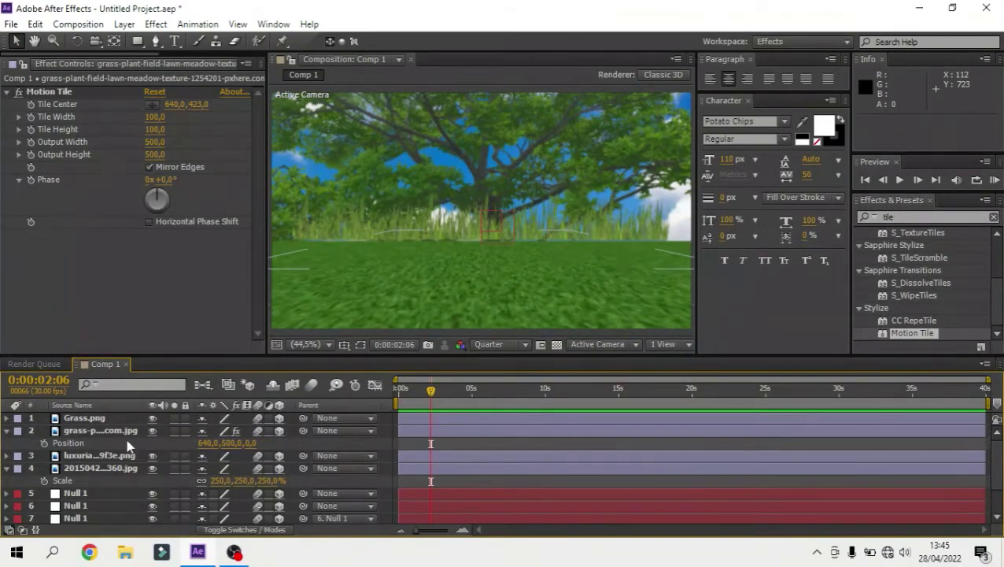
click(146, 432)
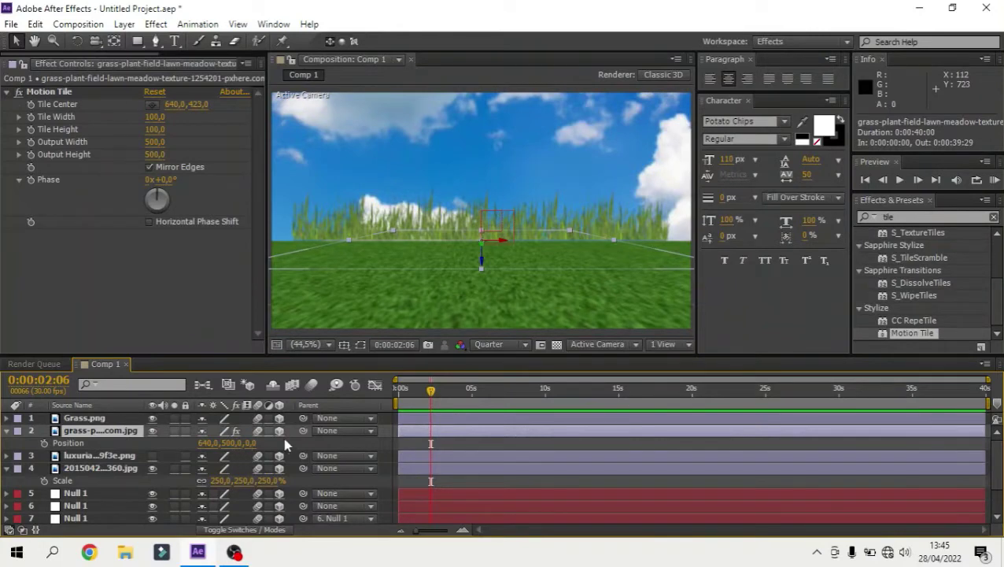
Set the Grass.png layer's Position Y to 500
key(p)
key(p)
click(111, 418)
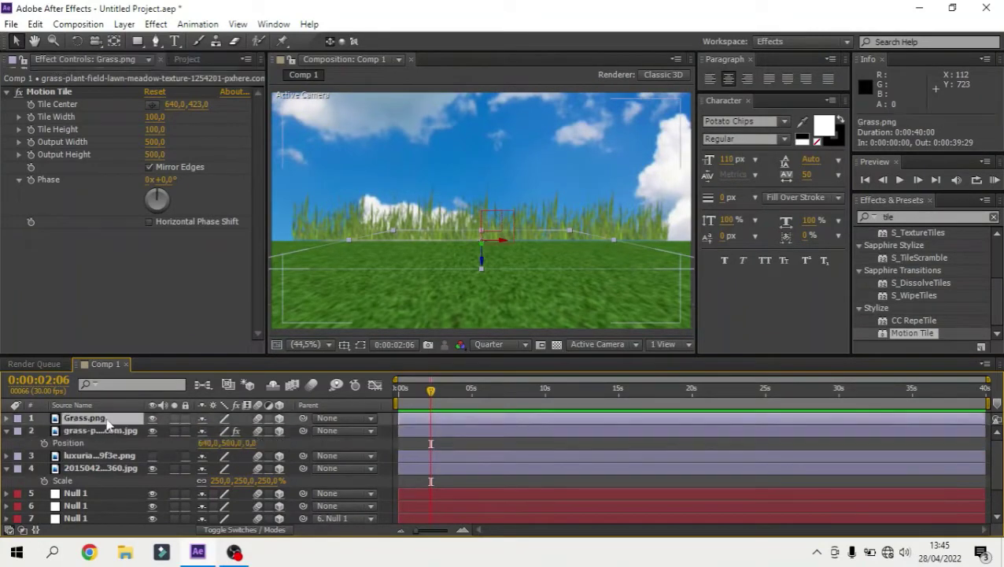
key(p)
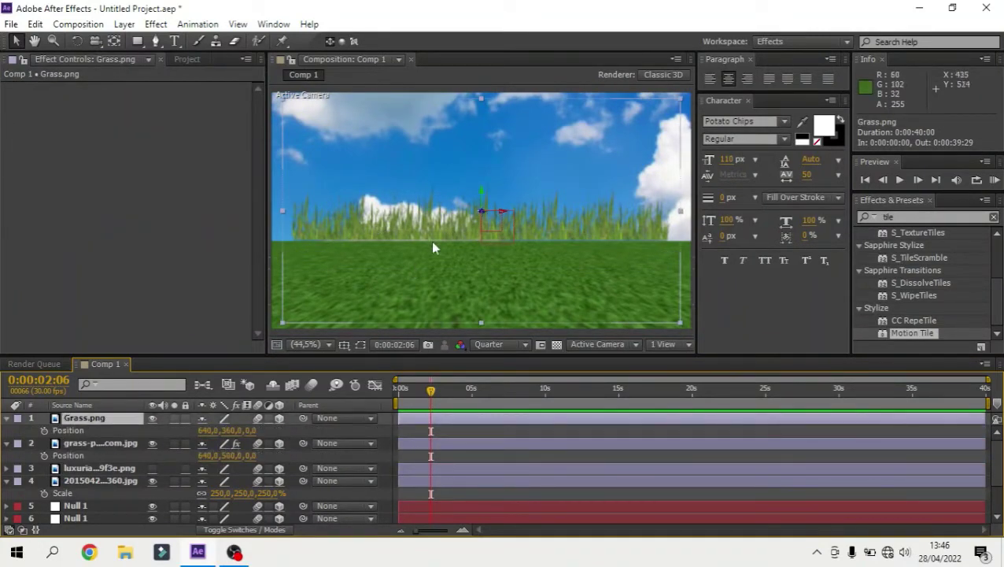
click(233, 431)
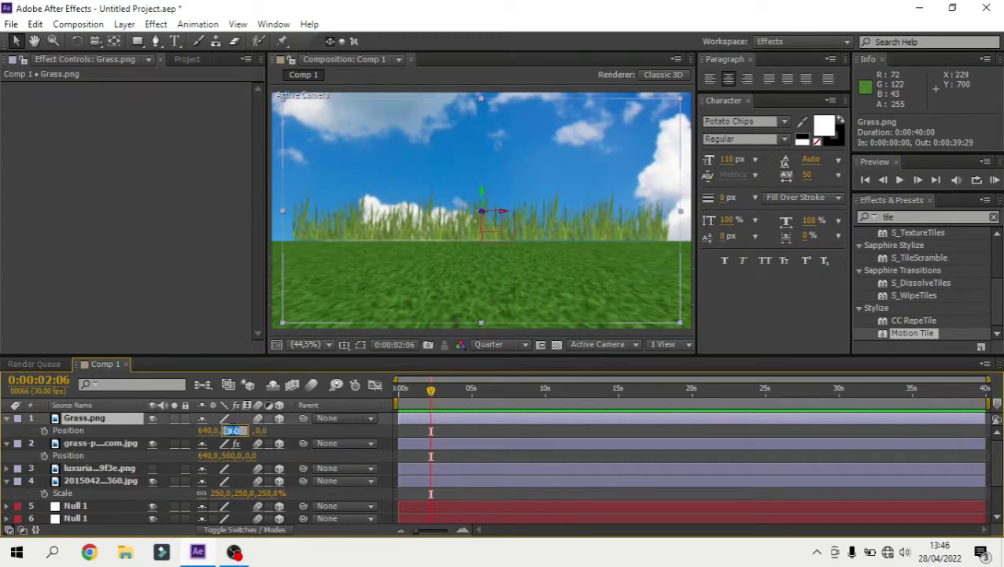
text(500)
click(299, 435)
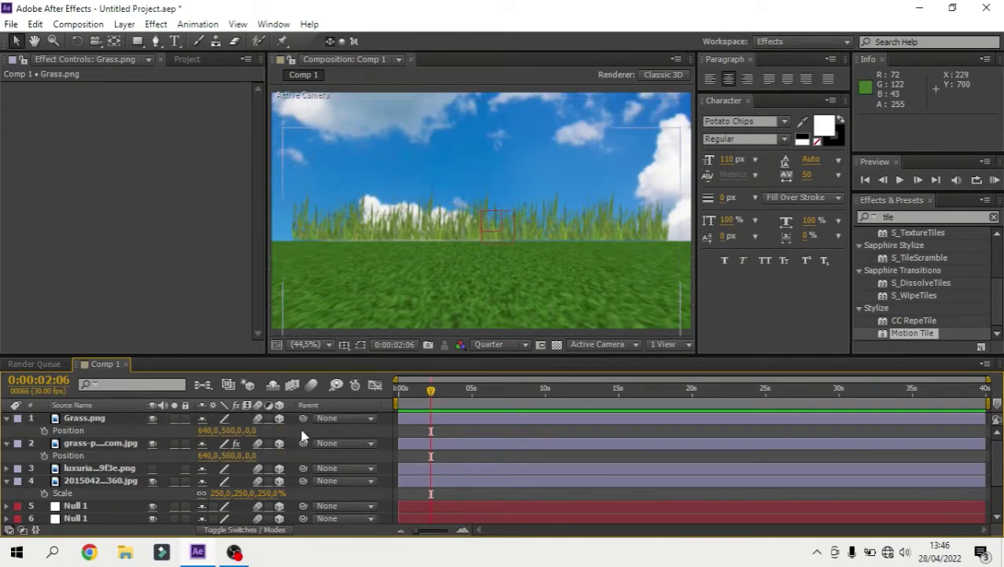
Move Grass.png closer to the camera and slightly up, to 634.3, 419.5, −395.2
click(134, 422)
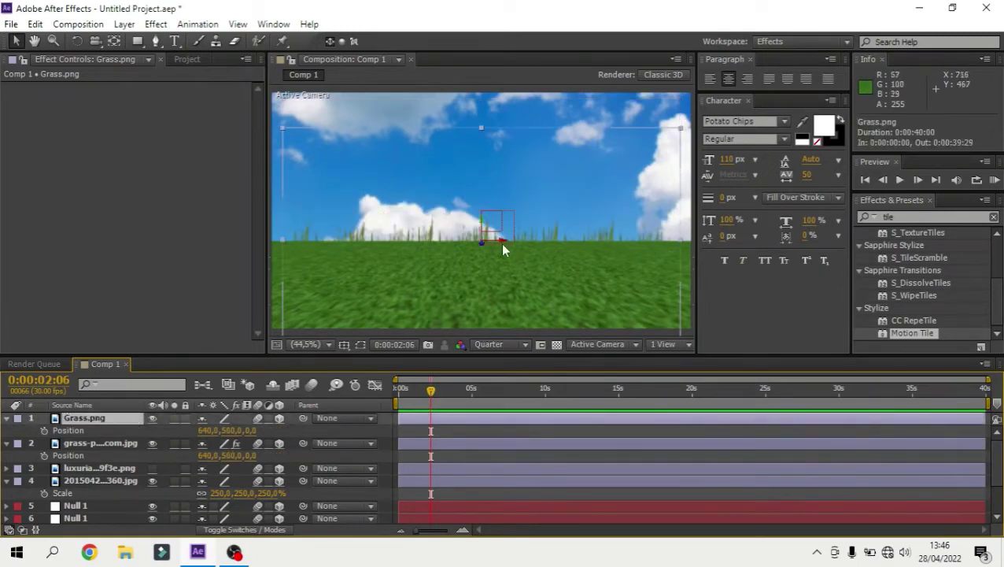
drag(481, 247, 486, 282)
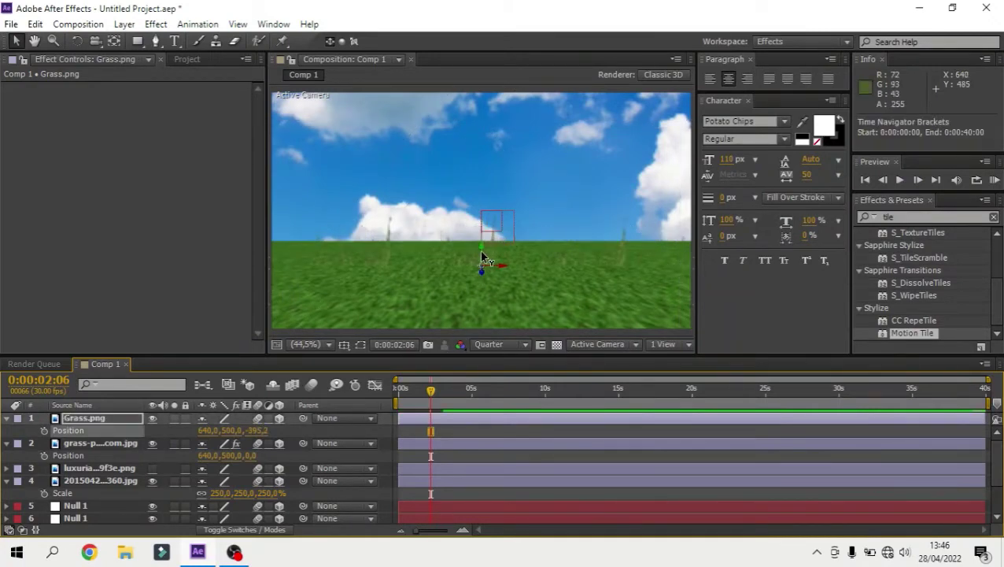
drag(482, 256, 476, 211)
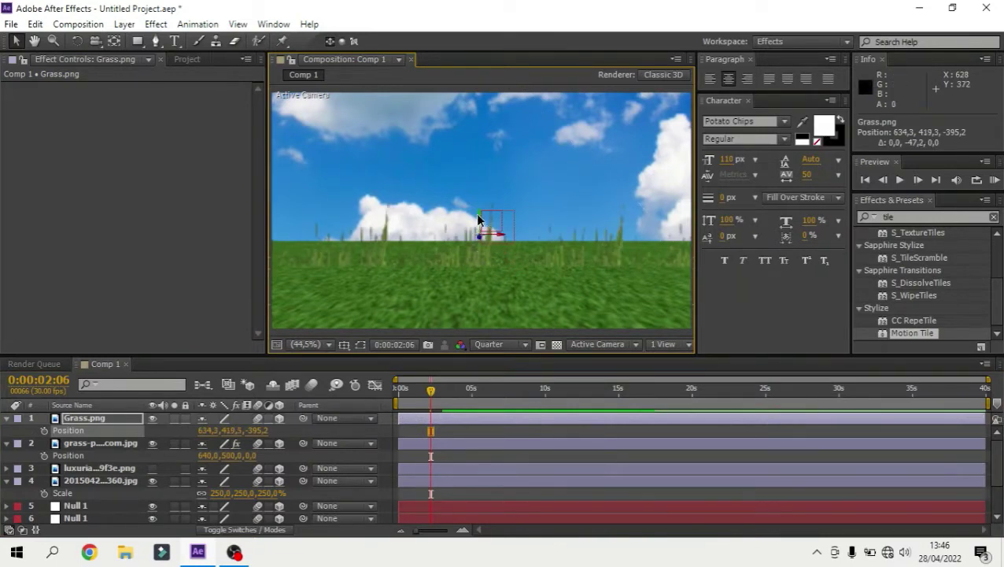
click(620, 347)
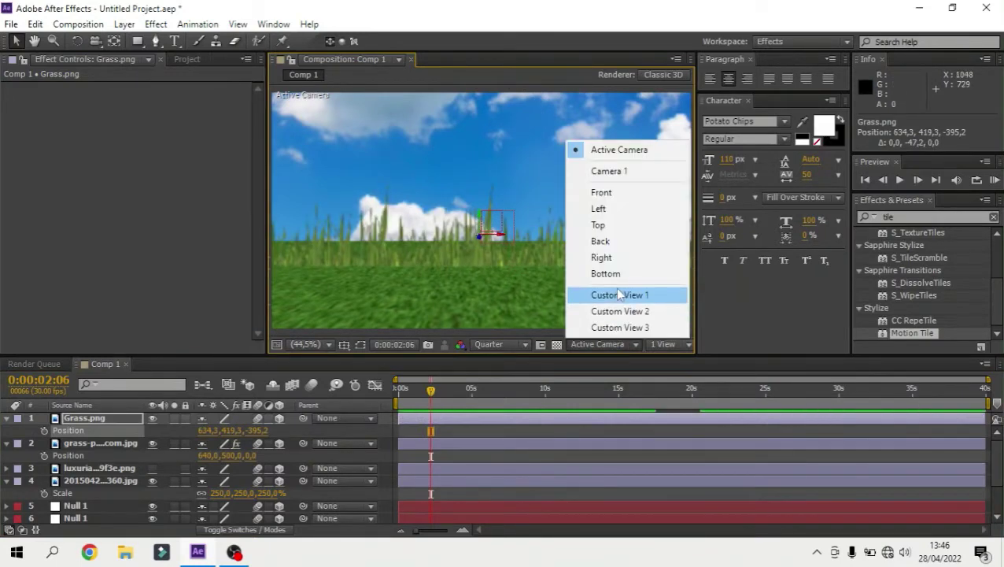
Switch to Custom View 1 and push the Grass.png layer back in depth
click(617, 292)
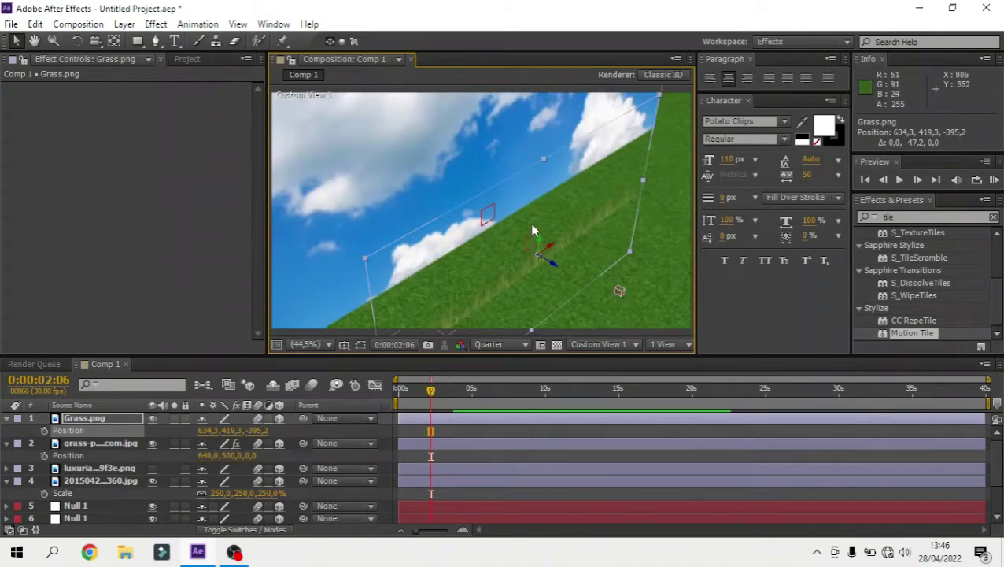
drag(546, 259, 532, 251)
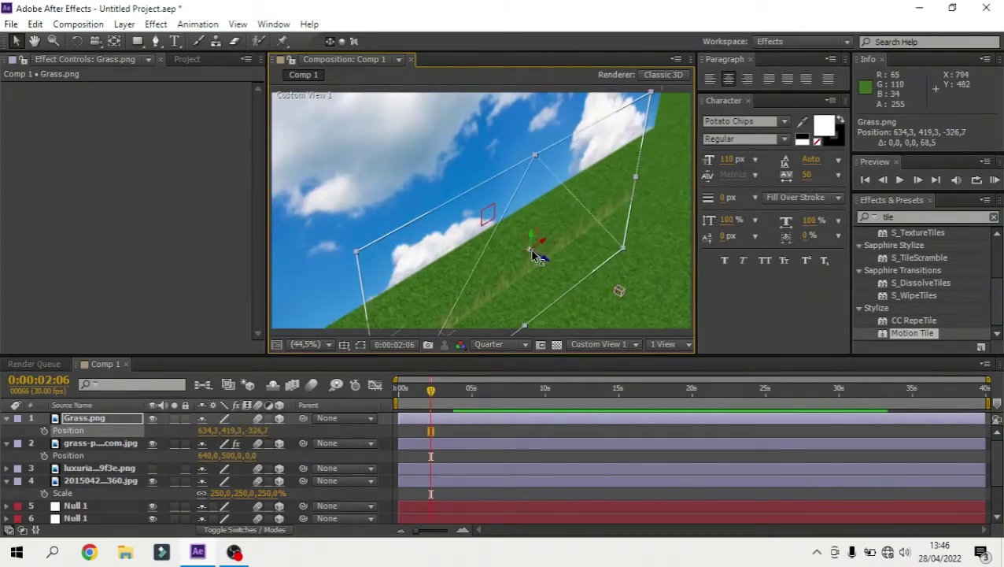
click(106, 443)
click(109, 423)
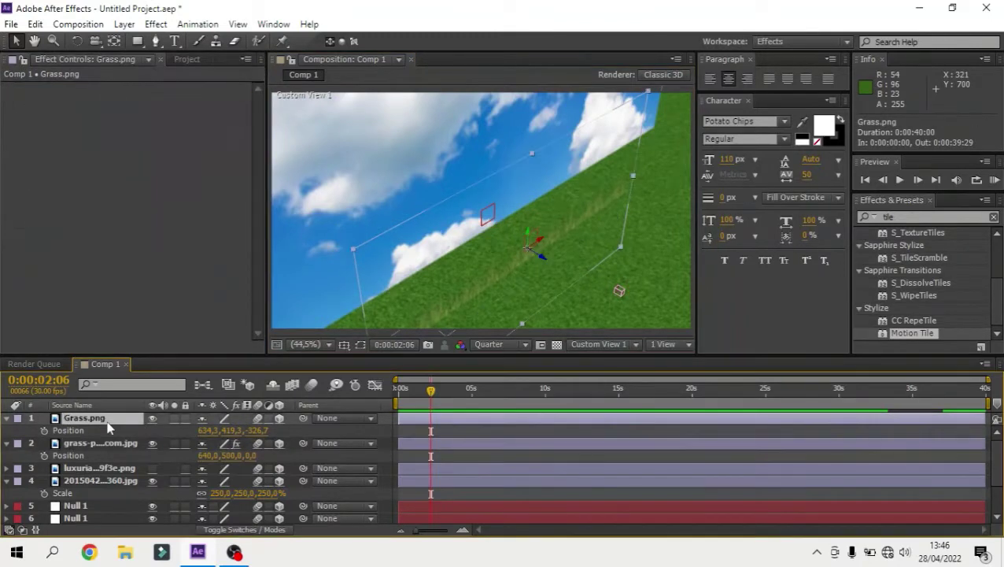
Duplicate Grass.png and spread the copies to the right and left
key(ctrl+d)
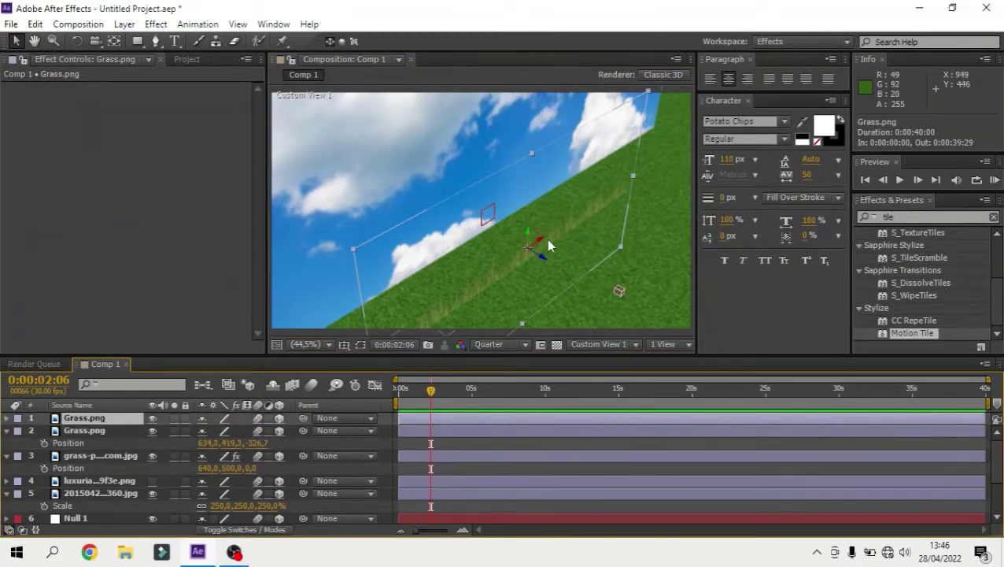
mouse_move(547, 238)
mouse_down()
mouse_move(767, 124)
mouse_move(649, 180)
mouse_move(689, 163)
mouse_up()
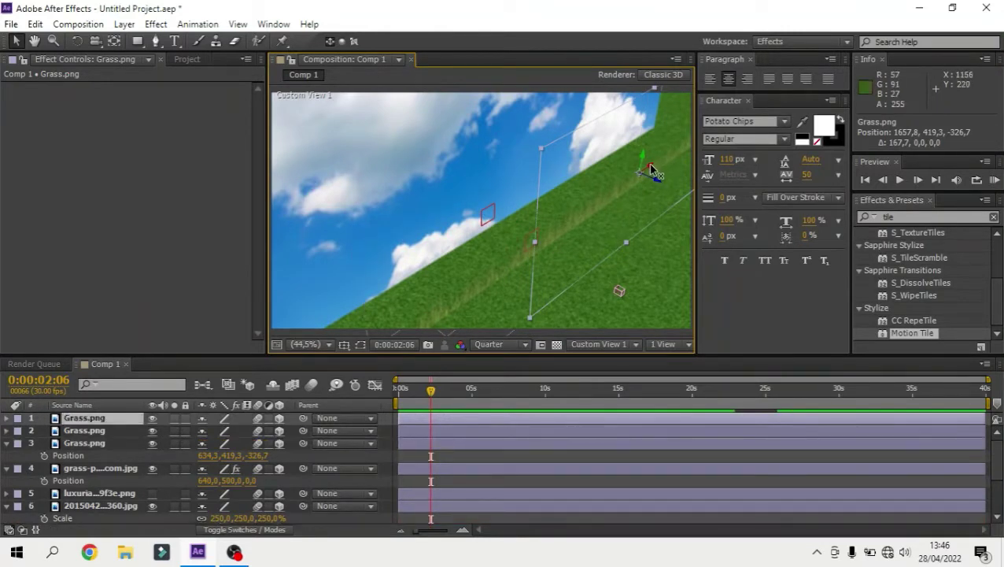
drag(651, 168, 55, 500)
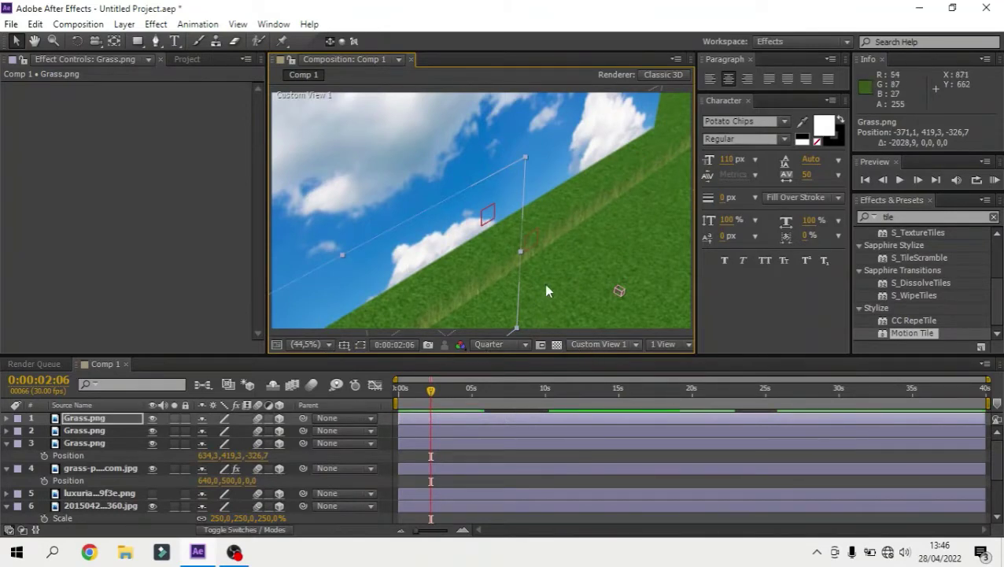
Duplicate the three grass layers into a new row and set their Position Y to 419.8
shift+click(104, 445)
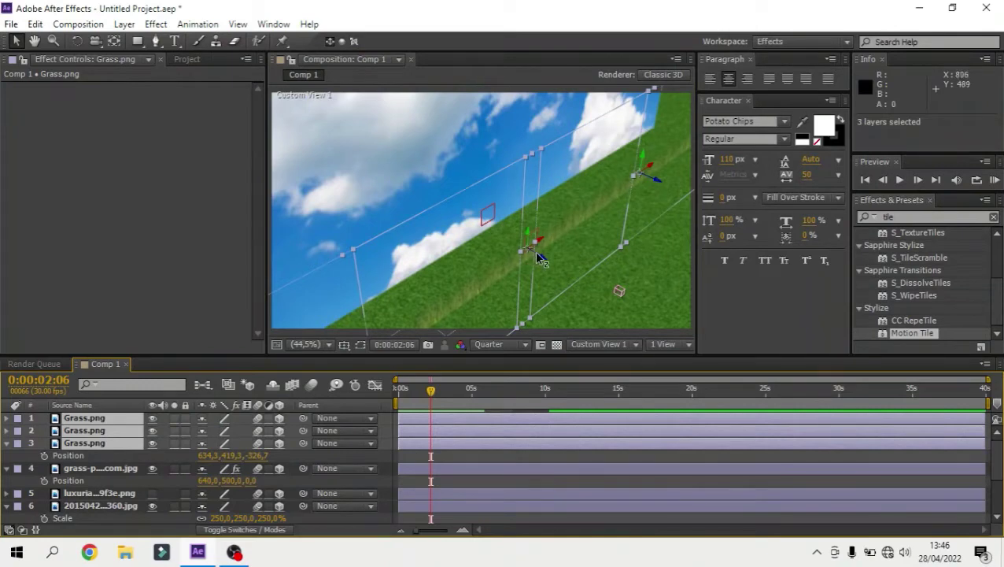
key(ctrl+d)
drag(539, 257, 567, 279)
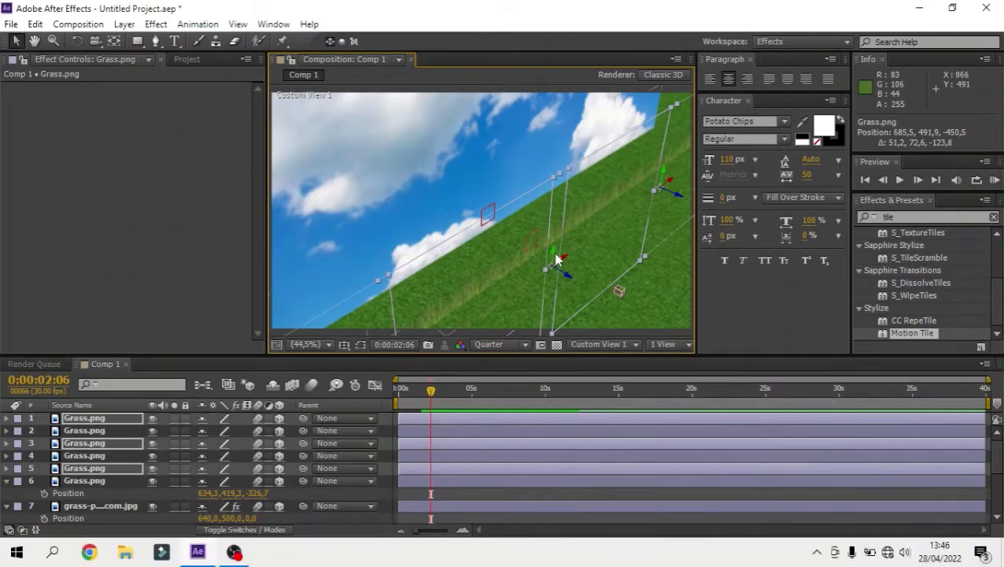
key(p)
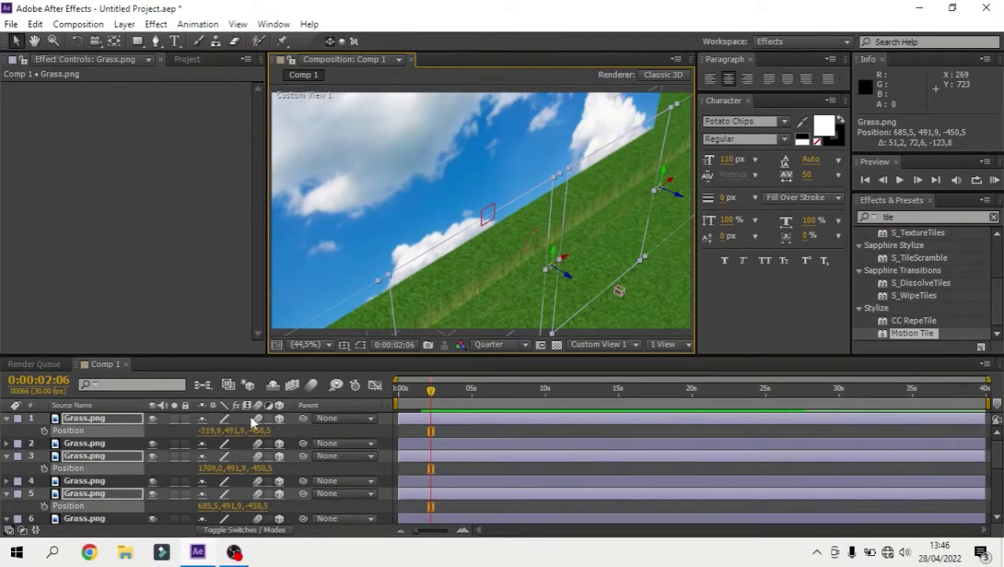
scroll(299, 410, down, 1)
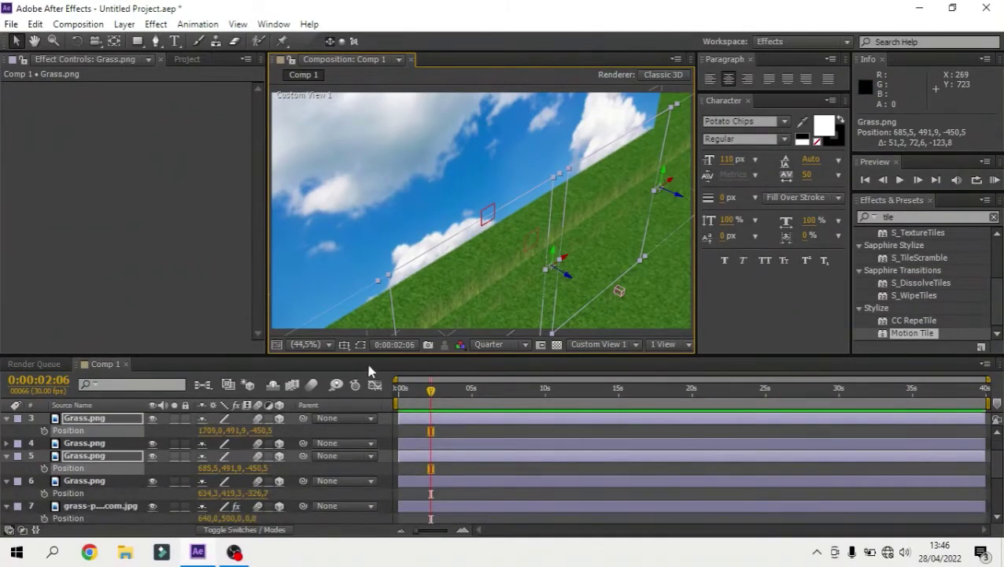
click(236, 467)
text(41)
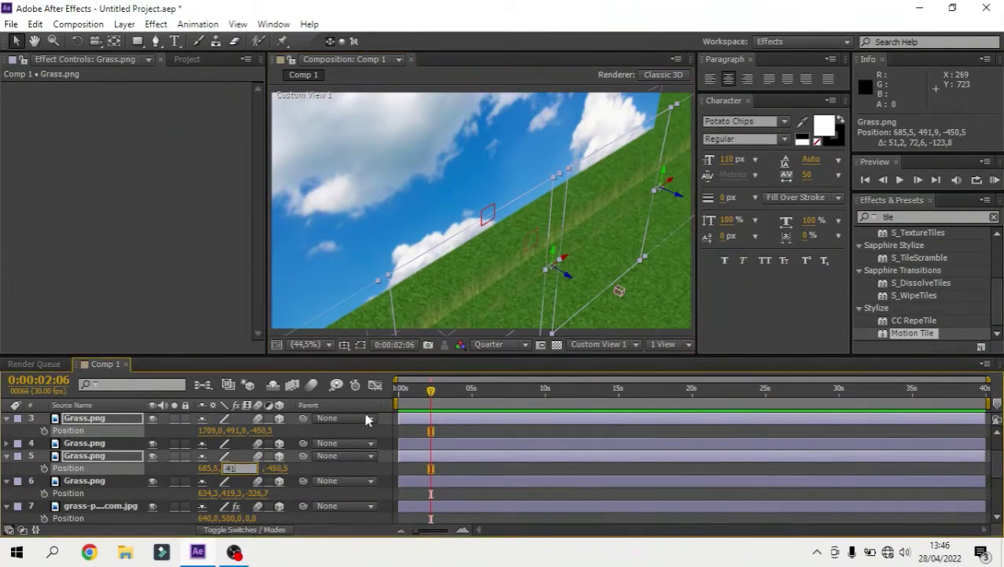
text(9,8)
click(314, 467)
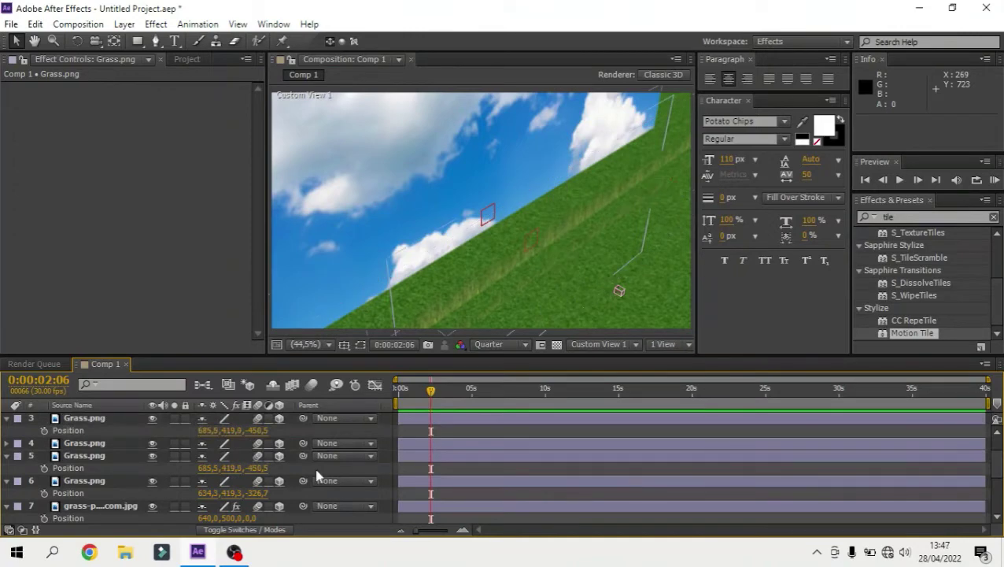
Select grass layers 5, 3 and 1 and undo the last grass change
click(115, 455)
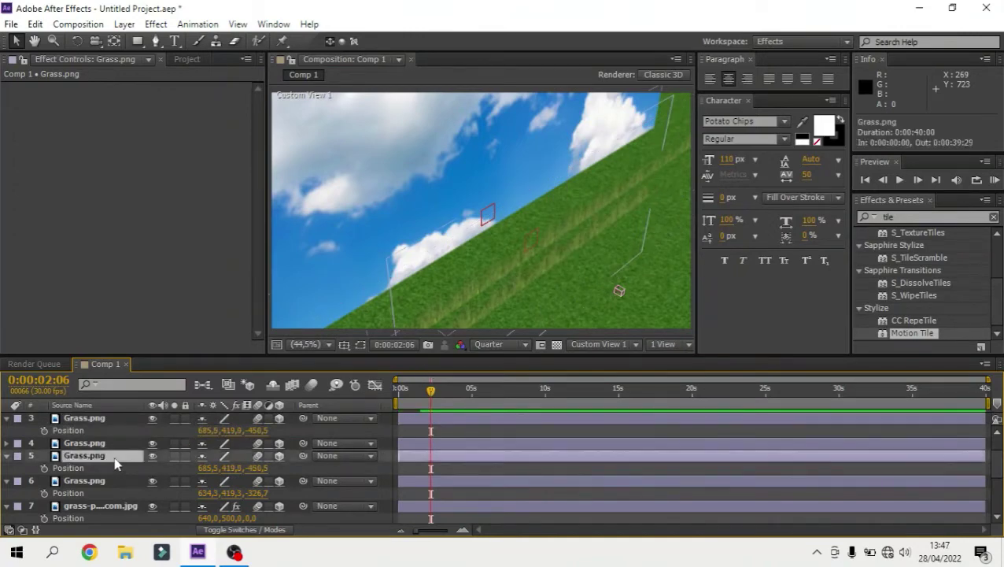
ctrl+click(102, 419)
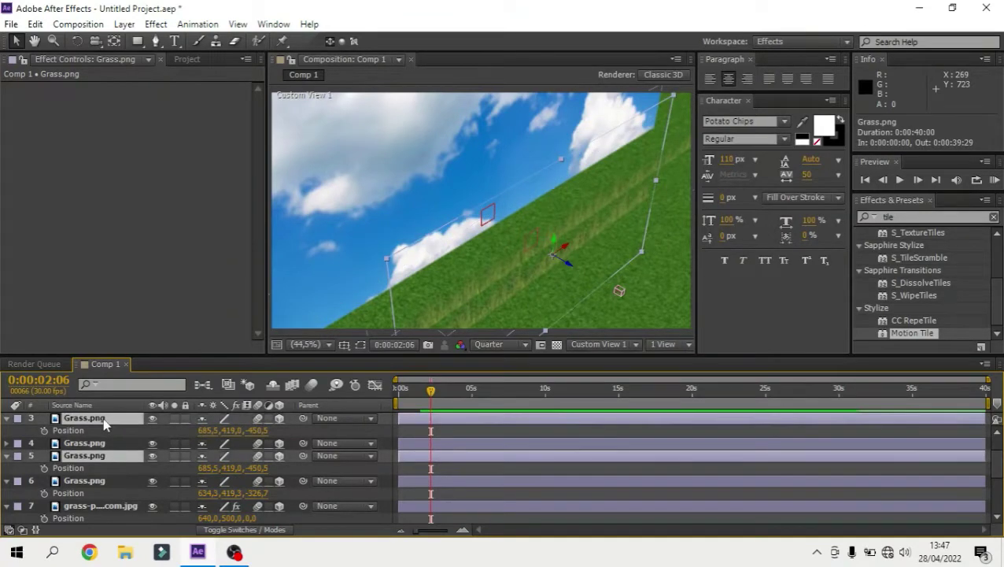
scroll(104, 425, up, 2)
ctrl+click(103, 421)
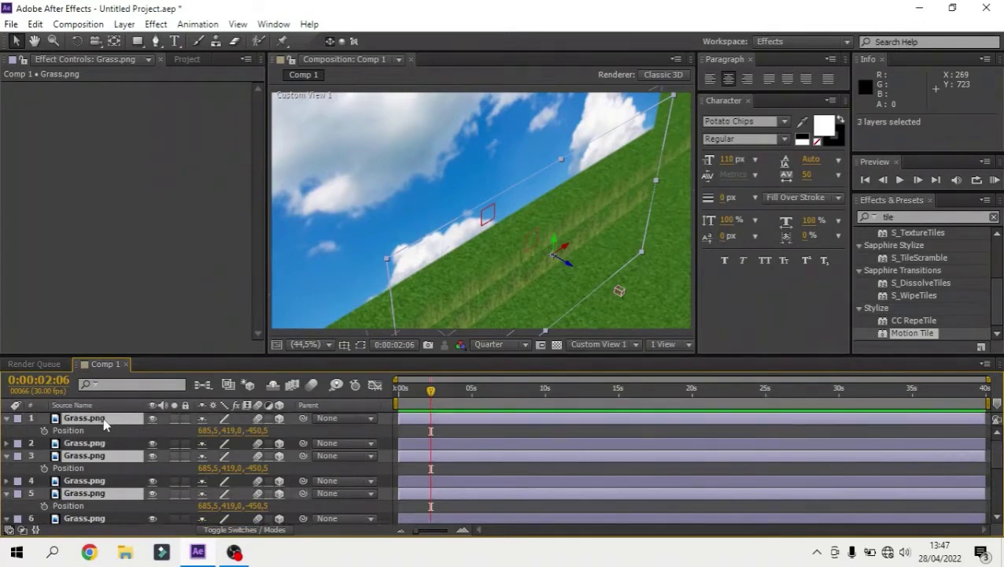
key(ctrl+z)
Duplicate the three grass layers twice, pushing each new row further back in depth
click(101, 444)
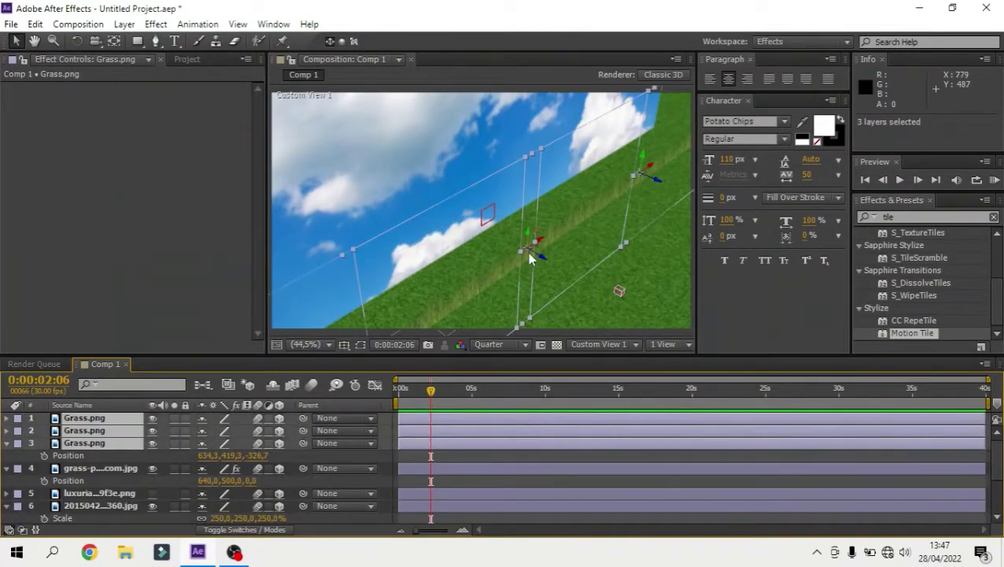
key(ctrl+d)
drag(541, 257, 613, 295)
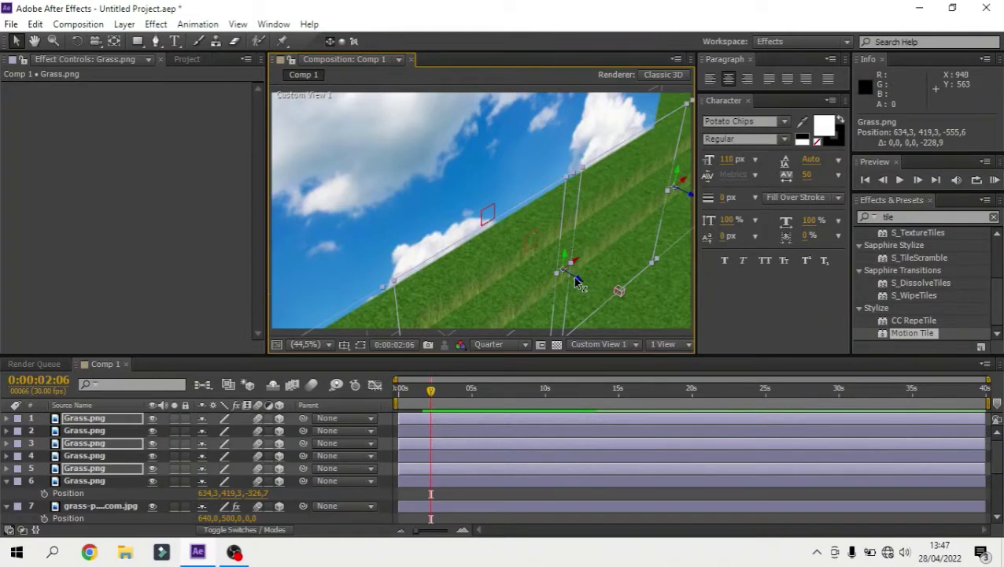
key(ctrl+d)
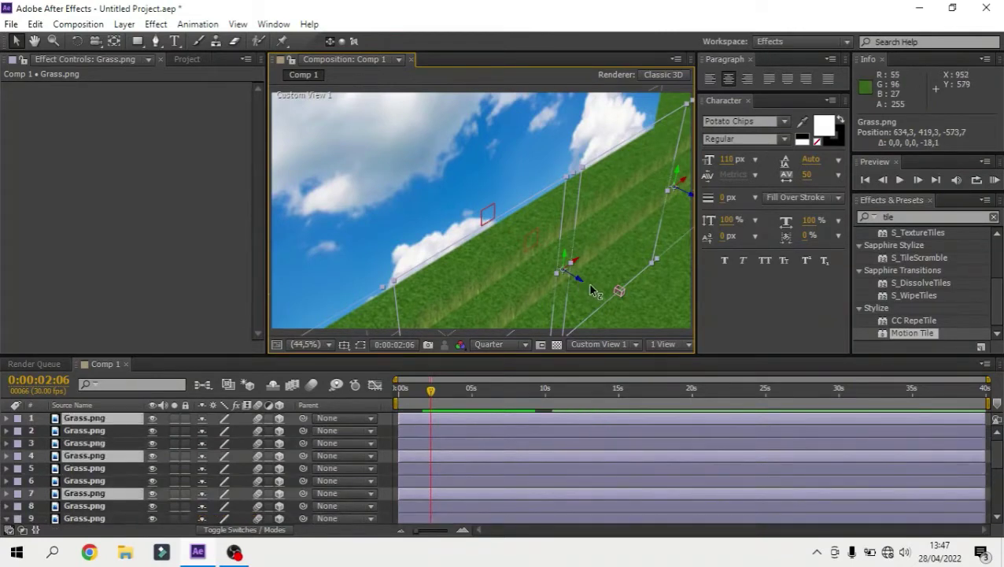
drag(579, 284, 648, 309)
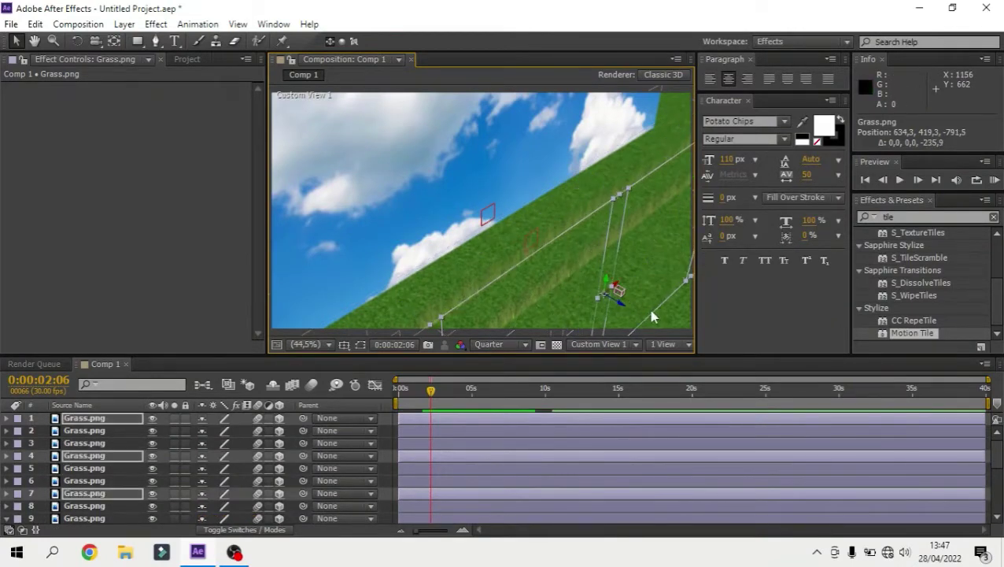
click(385, 446)
Make the tree layer visible again and scale it to 25%
scroll(179, 456, down, 3)
scroll(111, 477, down, 2)
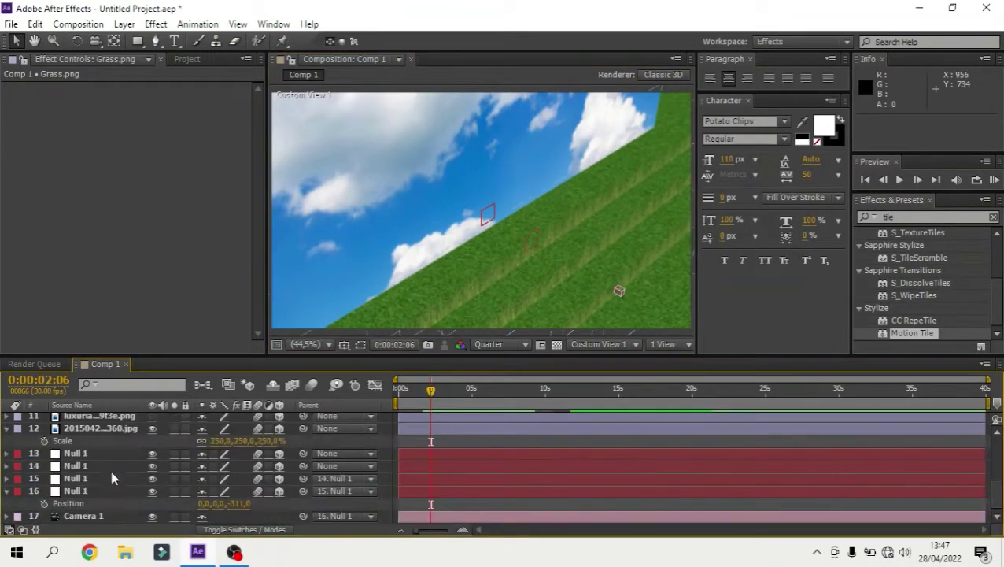
scroll(114, 450, up, 2)
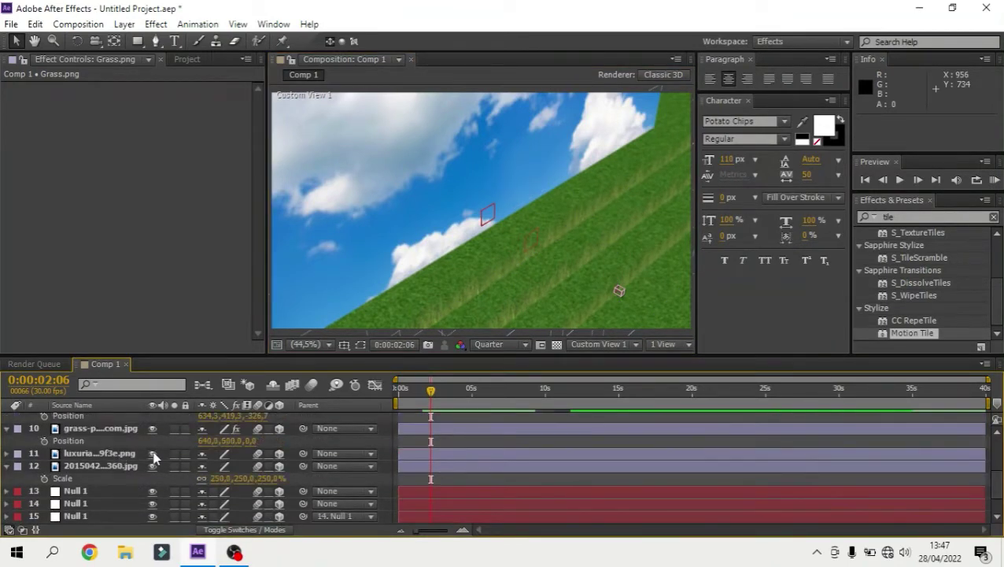
click(153, 454)
click(124, 456)
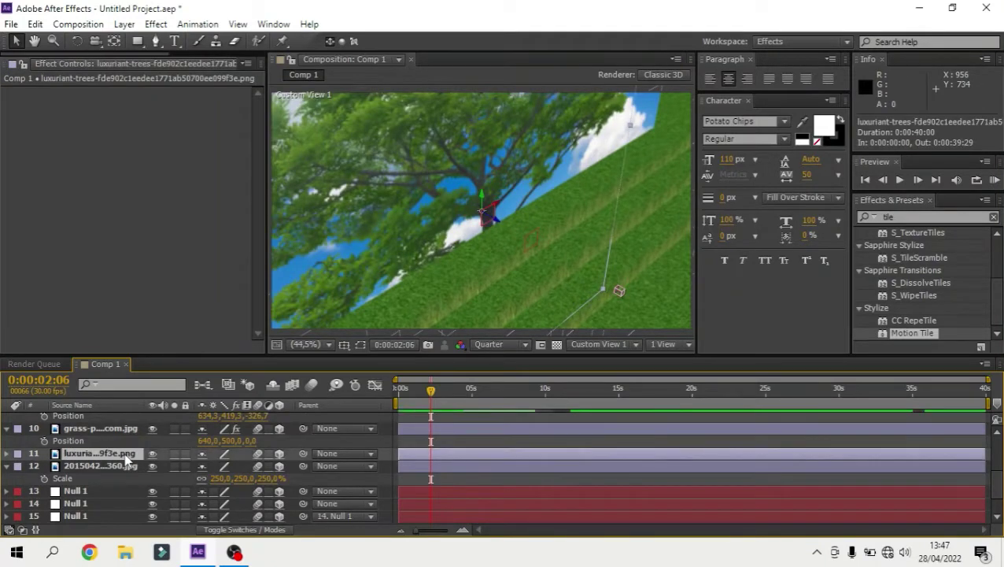
key(s)
click(223, 466)
text(25)
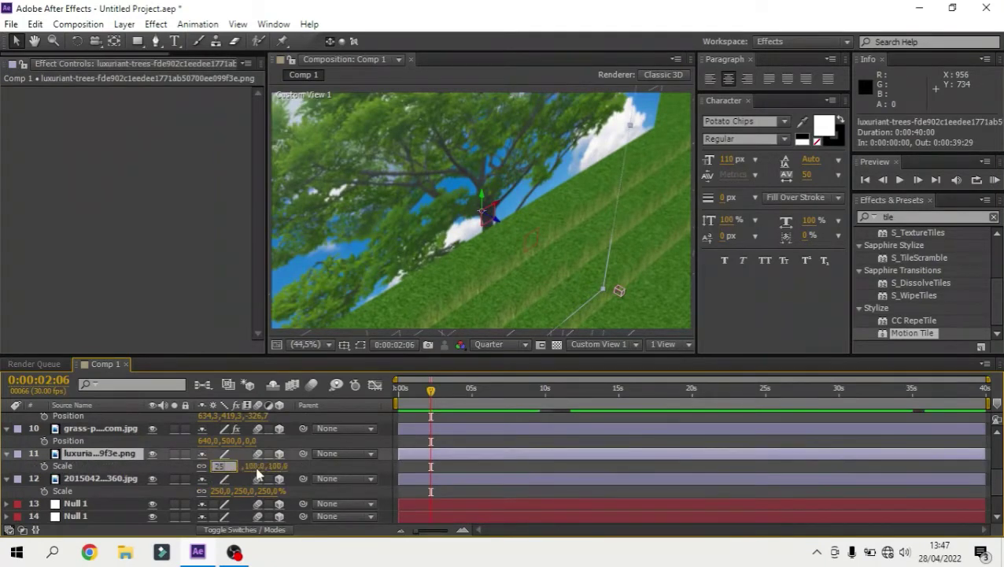
click(312, 471)
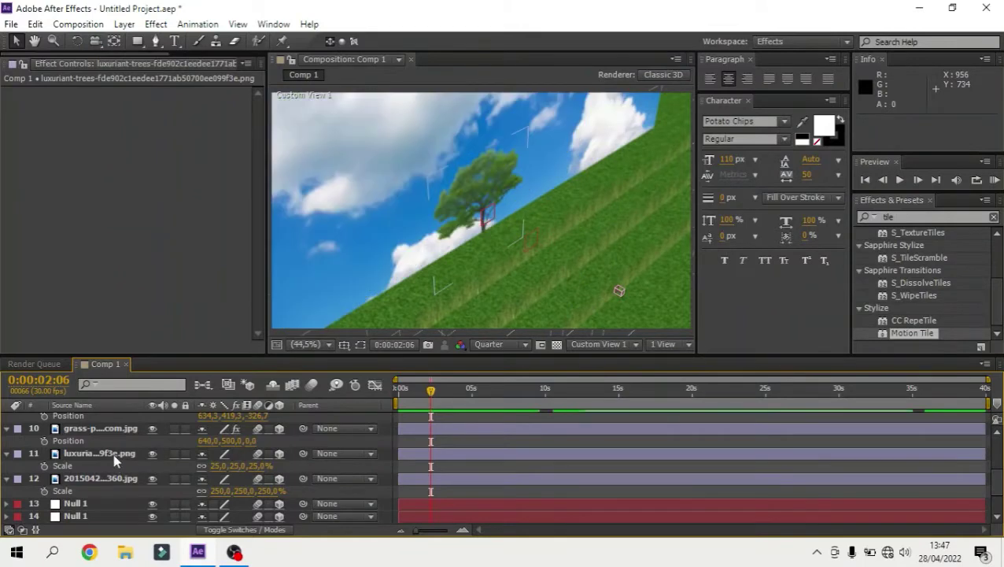
Move the tree onto the grass plane at Position 640, 347.5, −374.3
click(130, 455)
key(p)
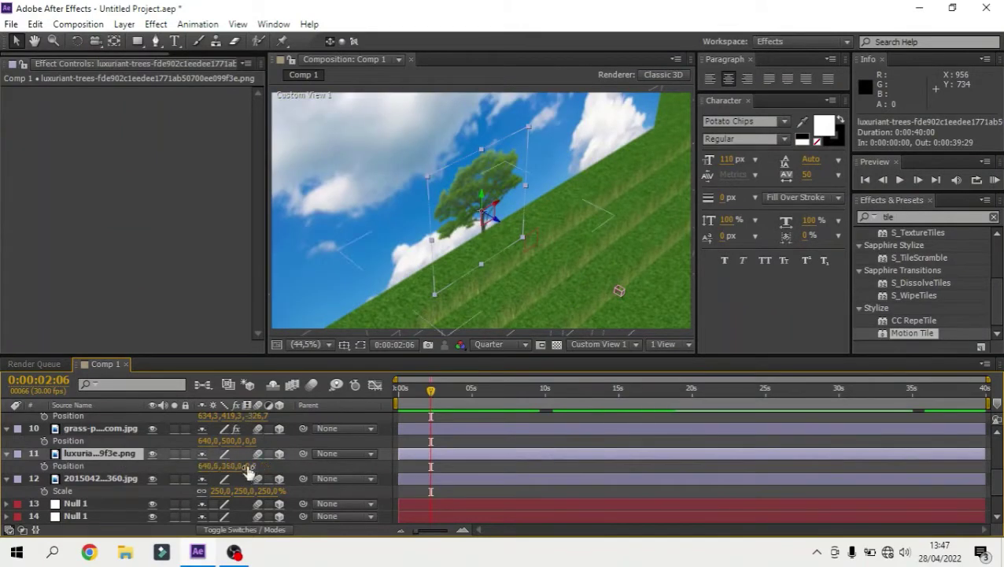
click(233, 465)
text(500)
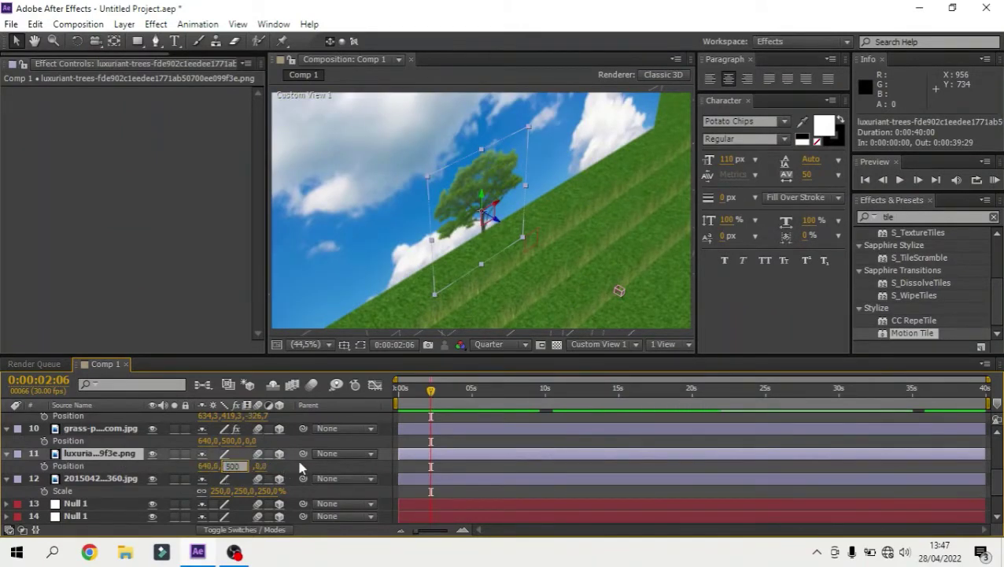
click(299, 468)
click(132, 456)
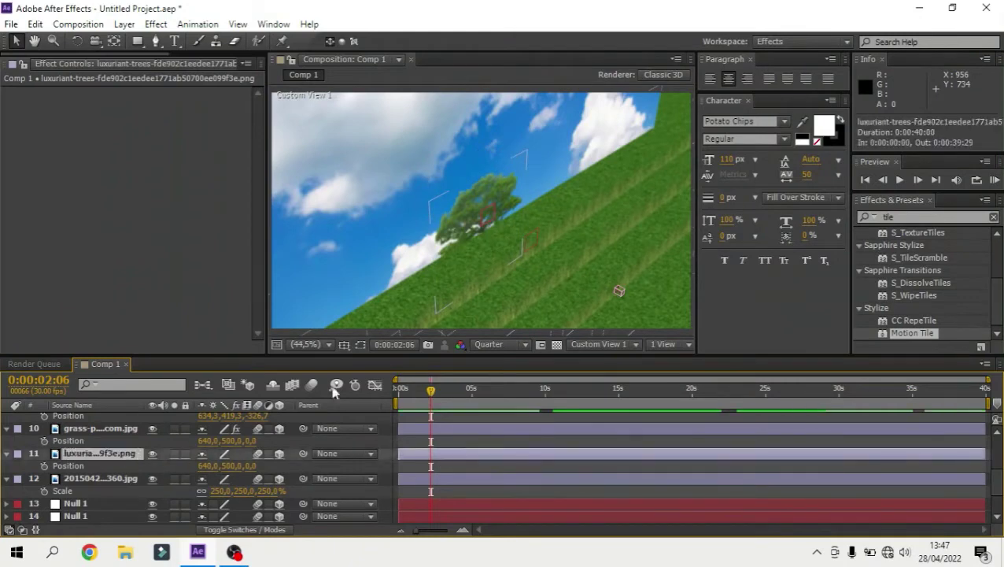
mouse_move(497, 240)
mouse_down()
mouse_move(558, 274)
mouse_move(535, 258)
mouse_move(536, 210)
mouse_move(539, 222)
mouse_up()
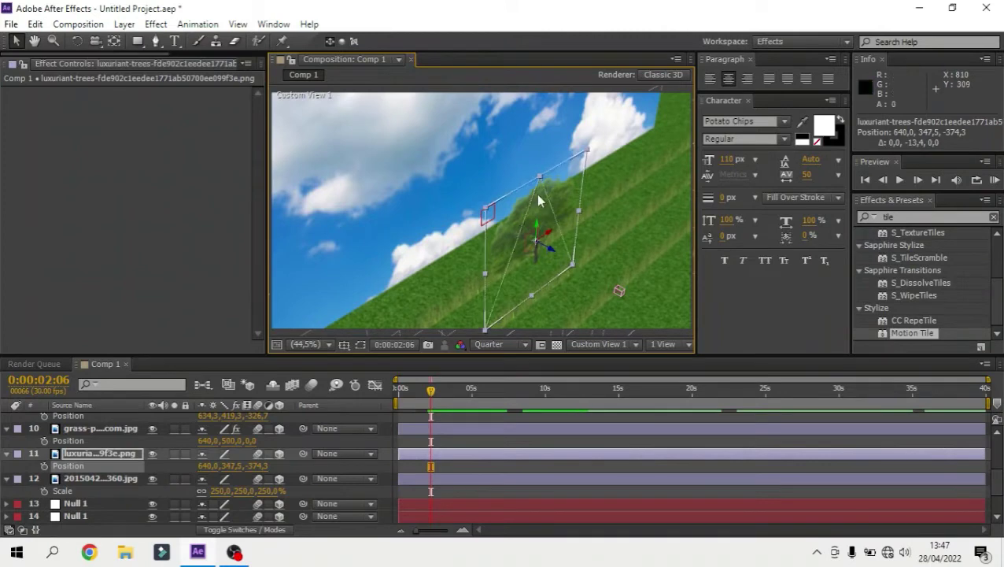
click(592, 345)
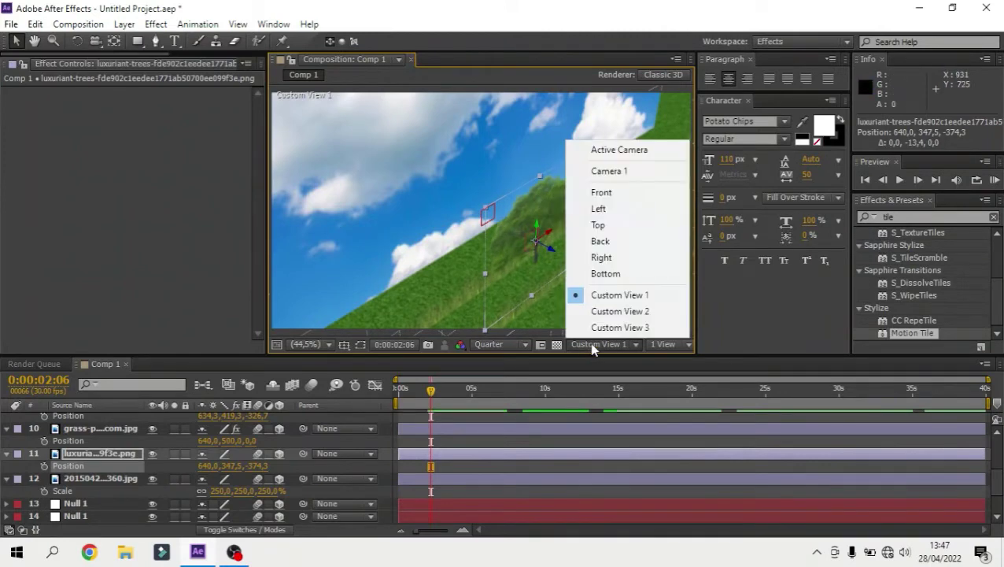
In Active Camera view, lower the tree to 640, 372.2, −374.3 so its trunk meets the grass
click(621, 150)
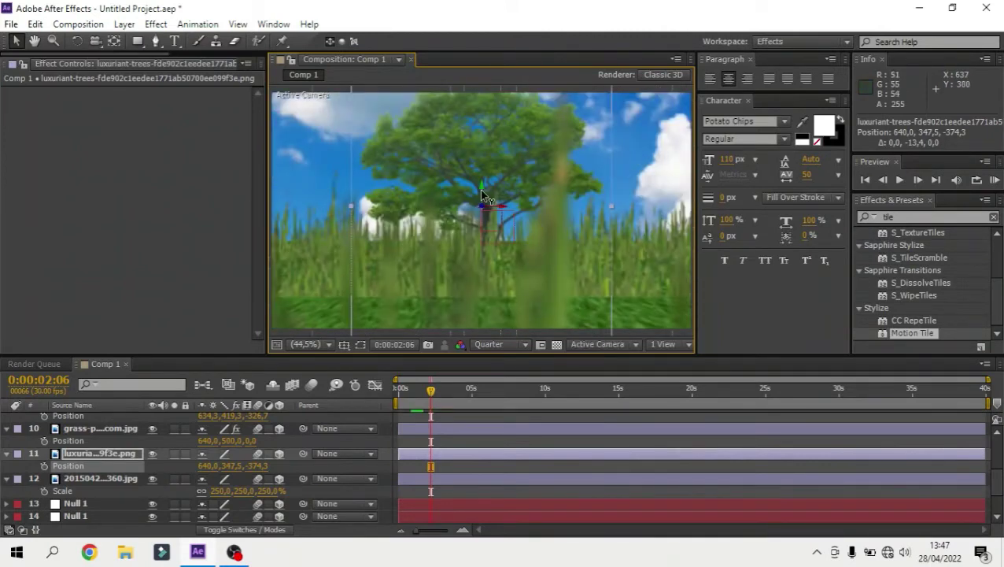
drag(485, 168, 486, 169)
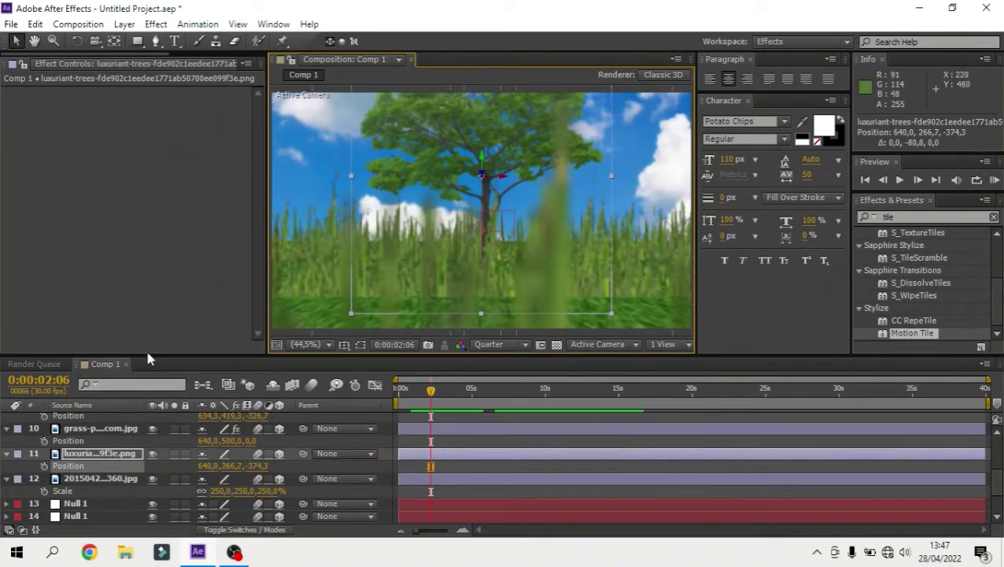
click(82, 480)
scroll(82, 464, up, 5)
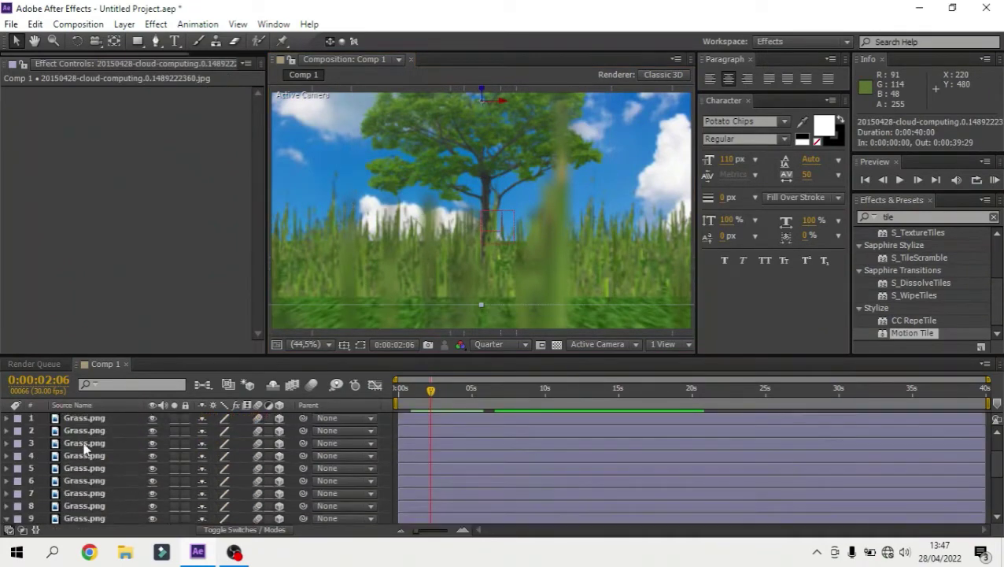
key(ctrl+a)
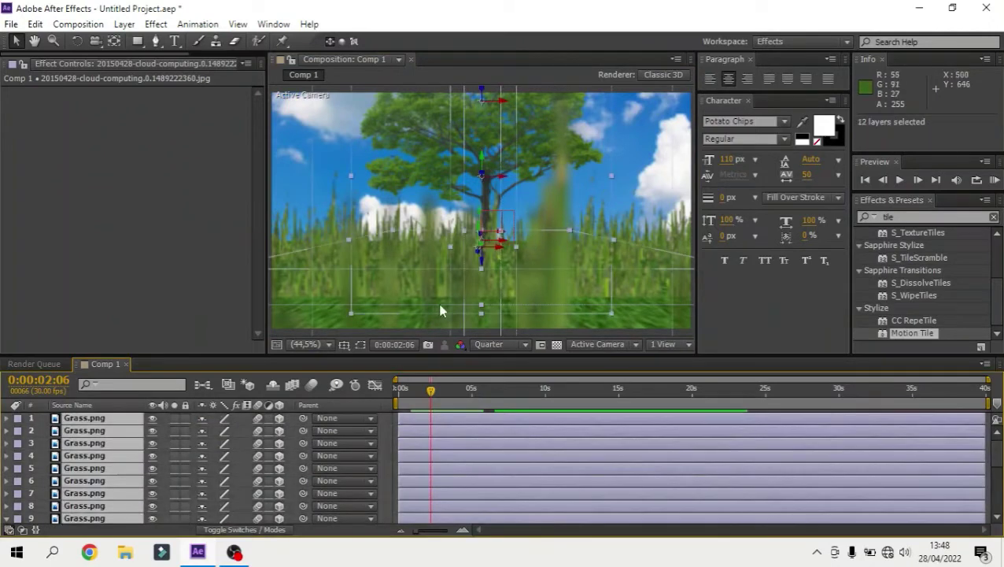
drag(485, 169, 477, 199)
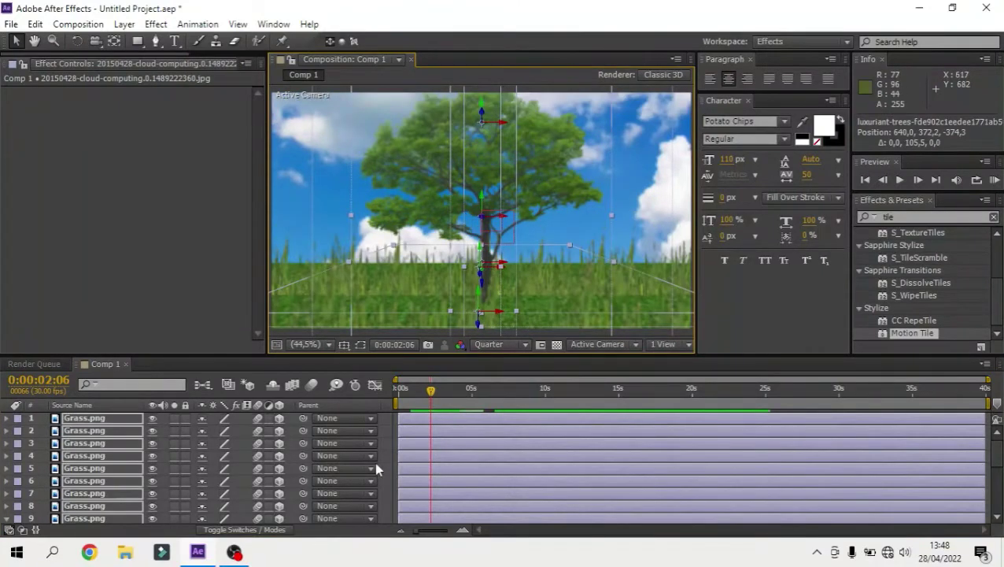
click(387, 458)
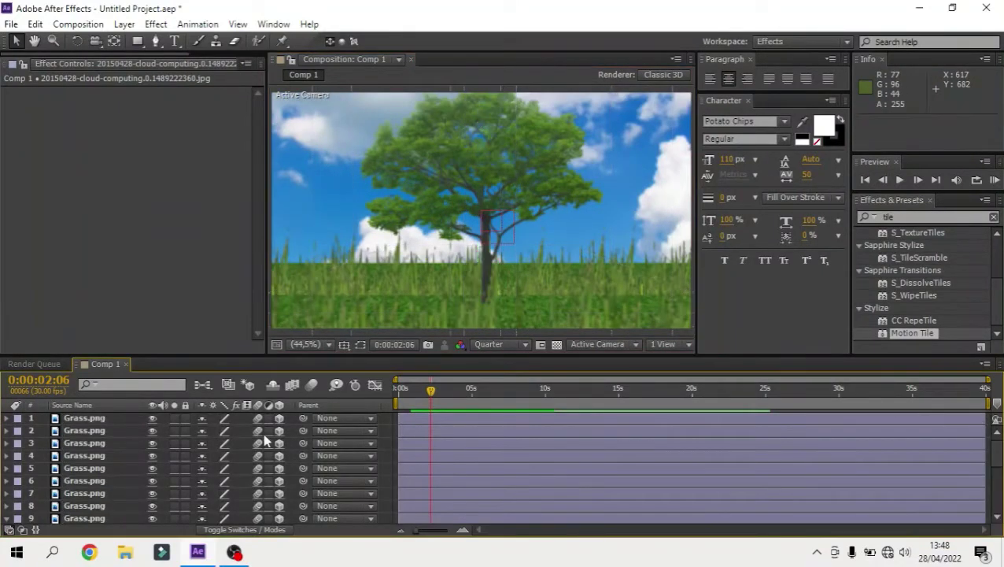
click(495, 345)
Move the tree right to 1244.6, 372.2, −337.2 and place a duplicate at −13.9, 372.2, −696.4
click(590, 345)
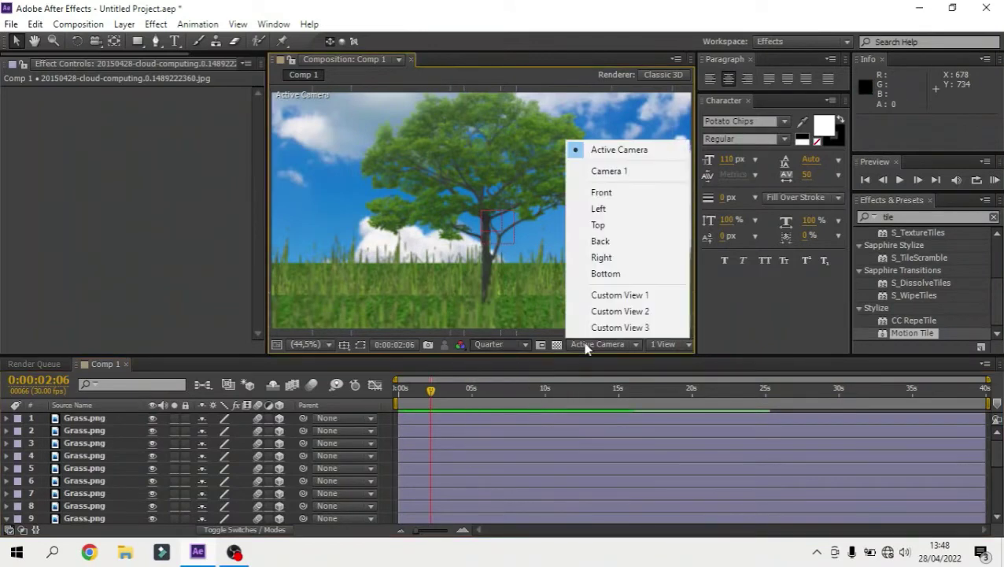
click(620, 294)
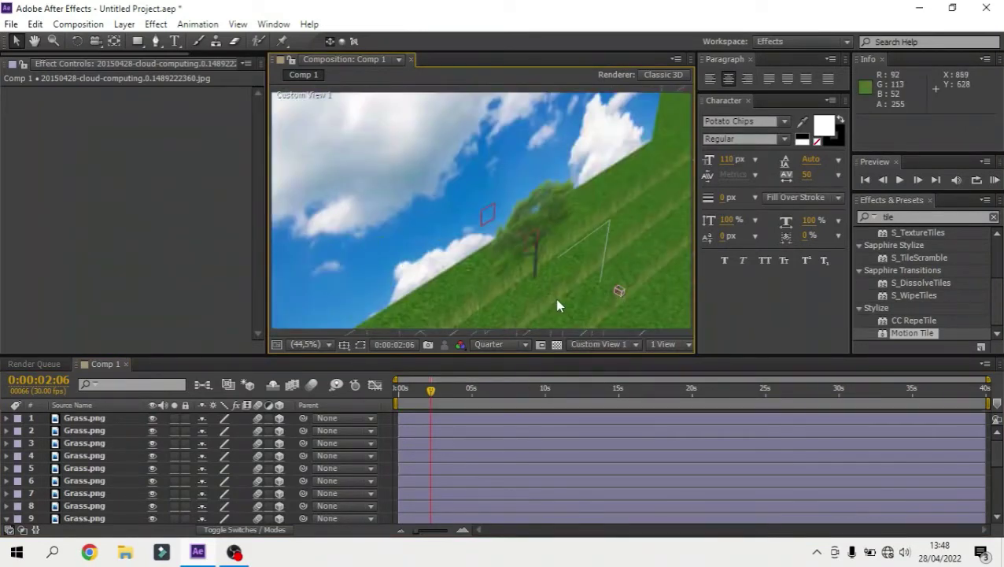
scroll(101, 459, down, 1)
scroll(100, 459, down, 1)
click(94, 469)
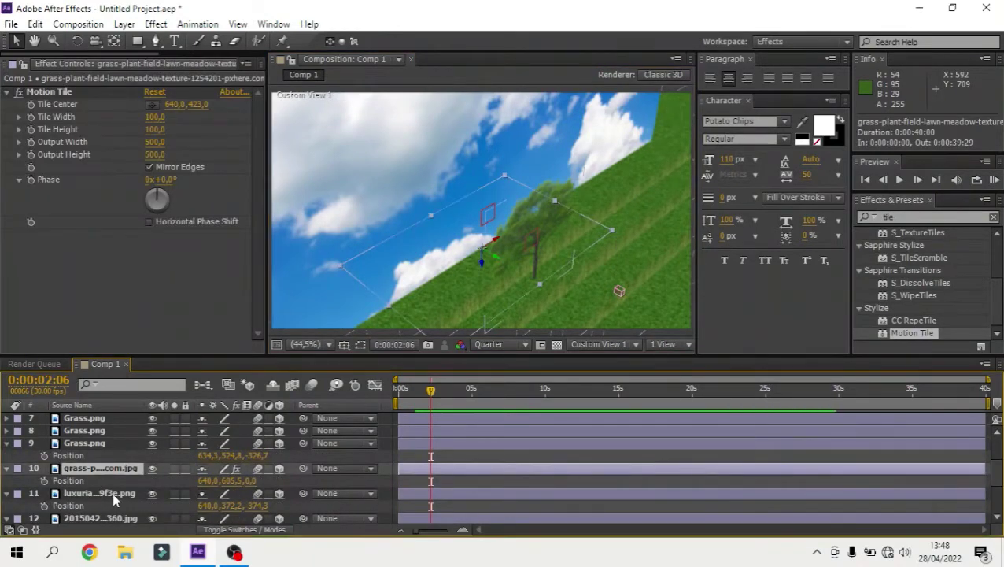
click(110, 493)
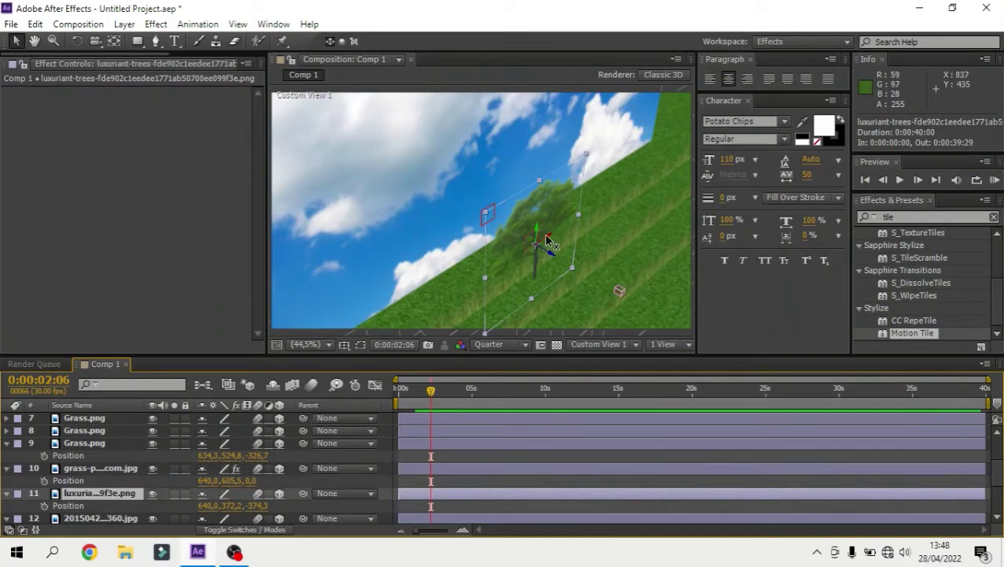
drag(548, 240, 733, 163)
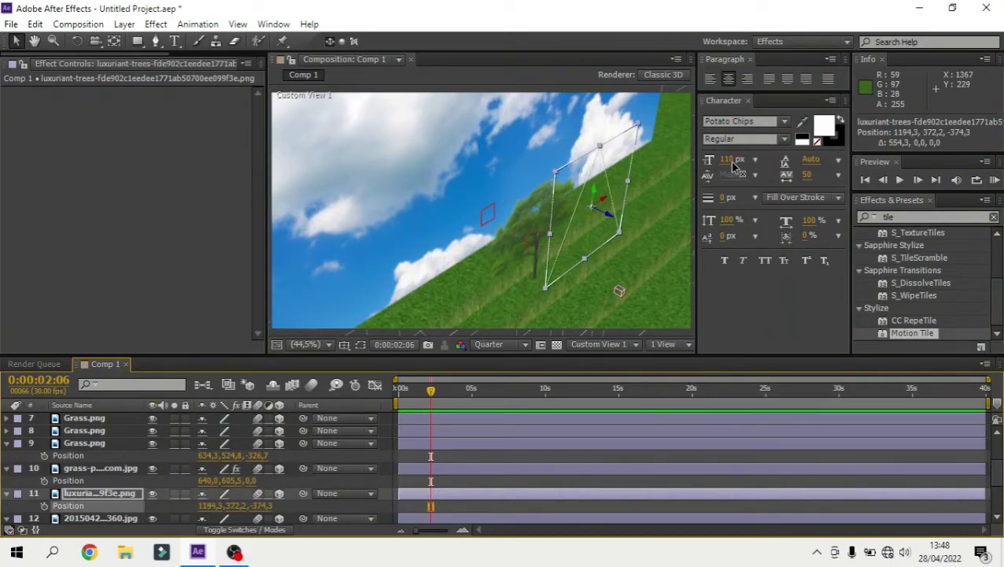
drag(604, 216, 614, 202)
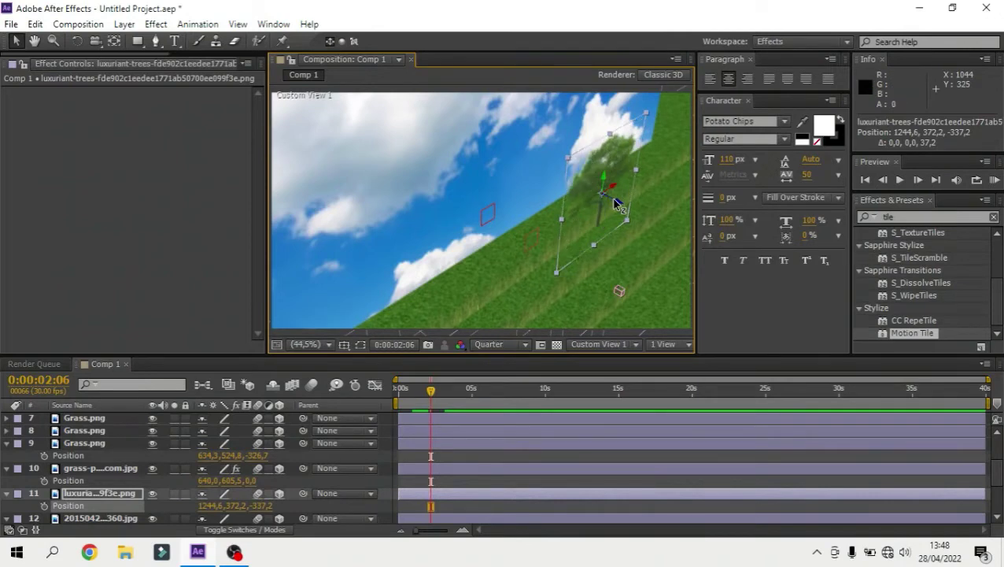
key(ctrl+d)
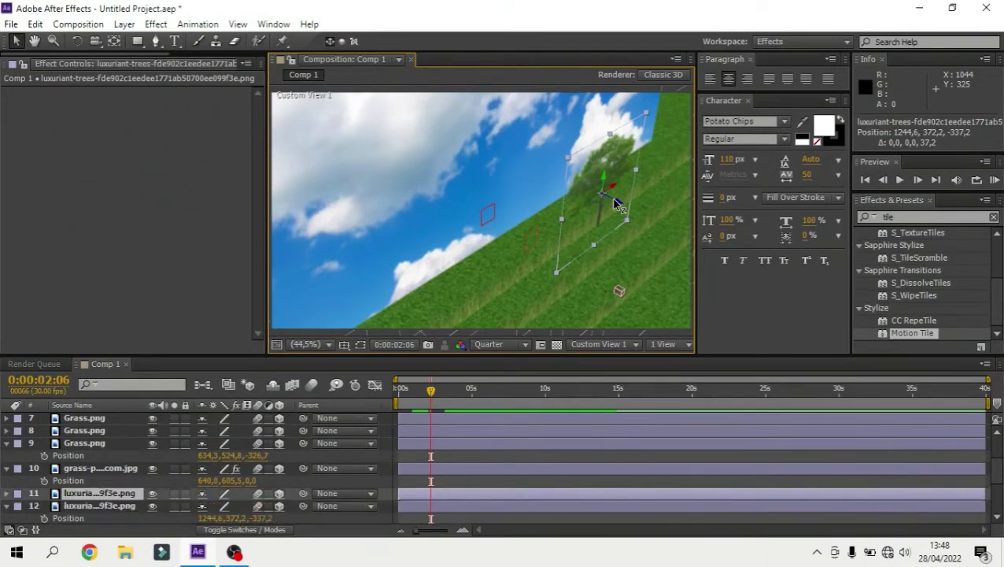
mouse_move(611, 197)
mouse_down()
mouse_move(687, 246)
mouse_move(670, 217)
mouse_move(322, 415)
mouse_move(397, 352)
mouse_up()
Through the active camera, set the camera null's Position Z to −1015
click(598, 344)
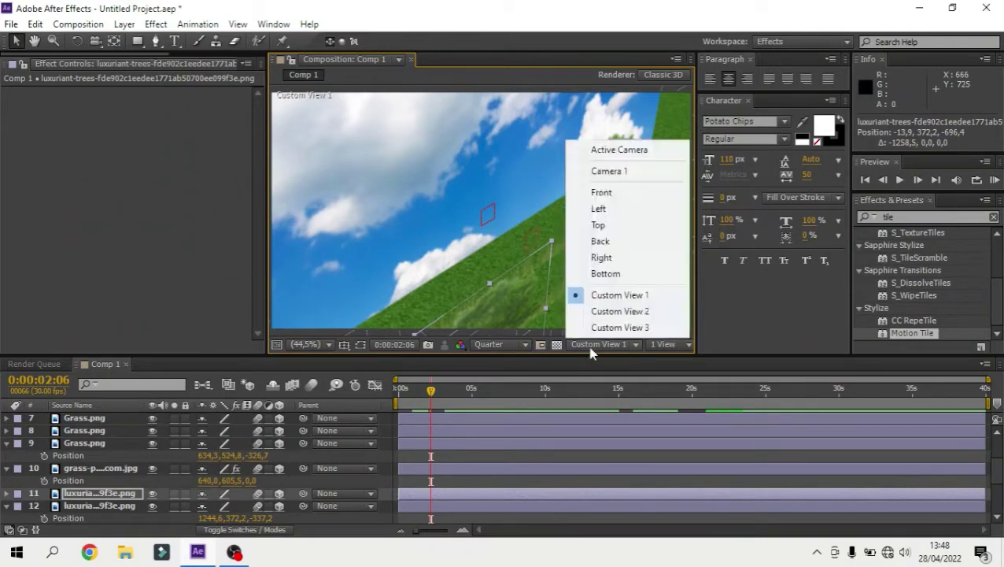
click(629, 149)
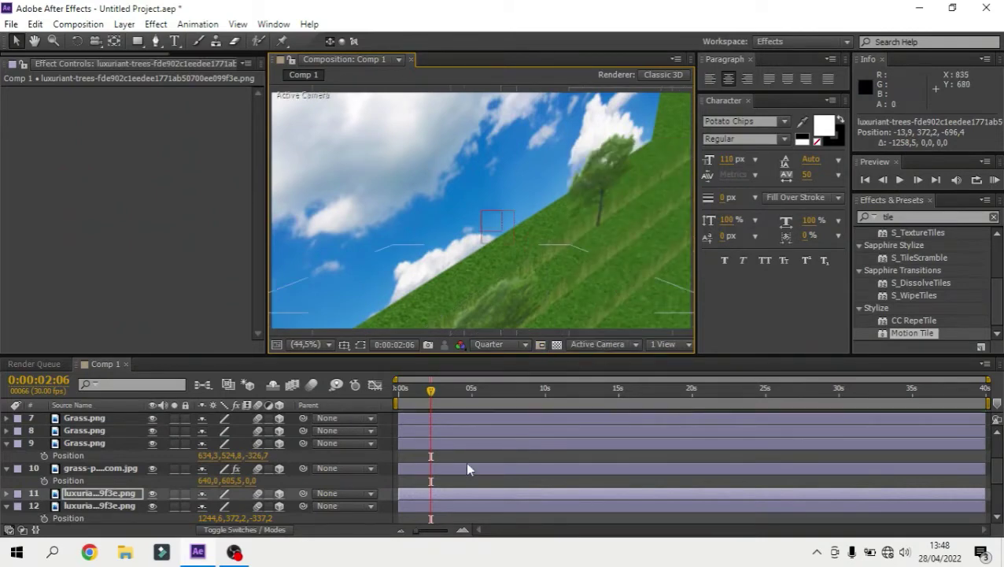
scroll(137, 490, down, 5)
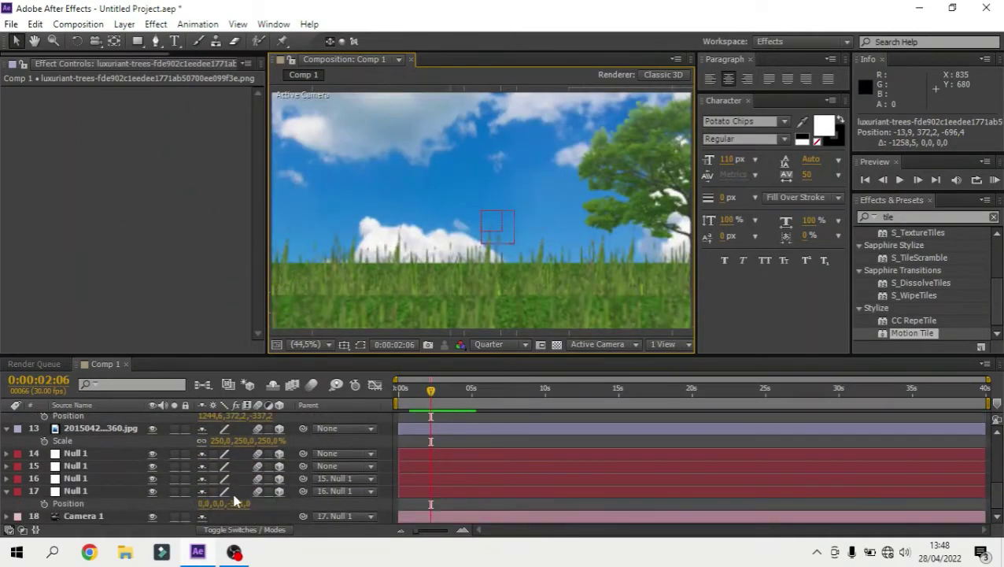
drag(236, 504, 248, 509)
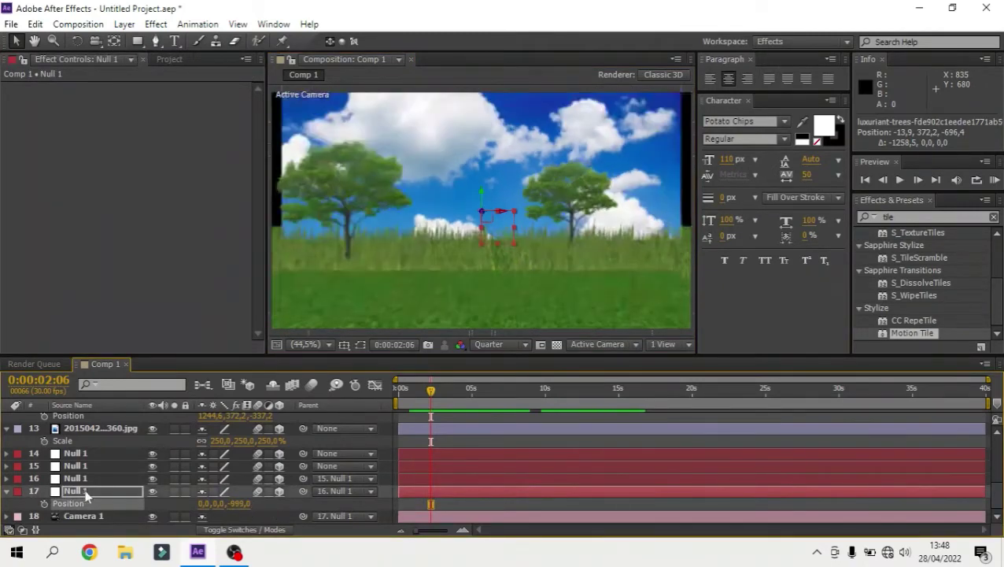
drag(224, 502, 211, 502)
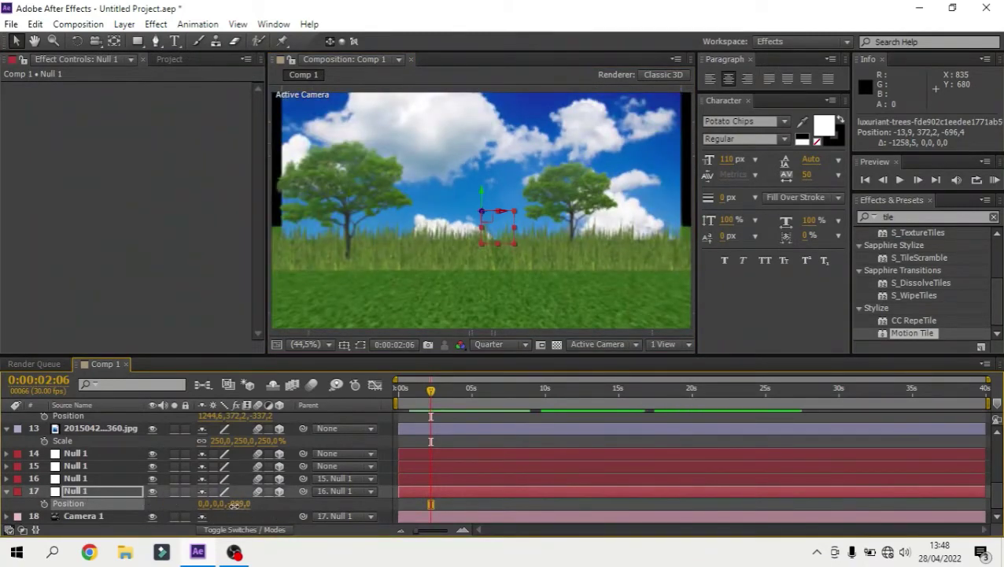
click(425, 499)
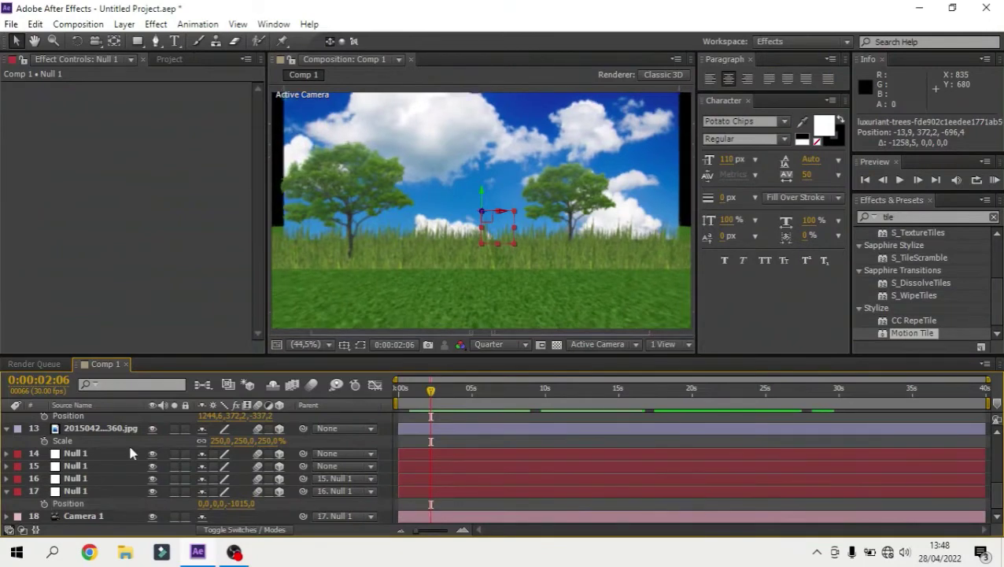
Ctrl-select several Grass.png layers in the timeline
scroll(82, 434, up, 5)
click(84, 418)
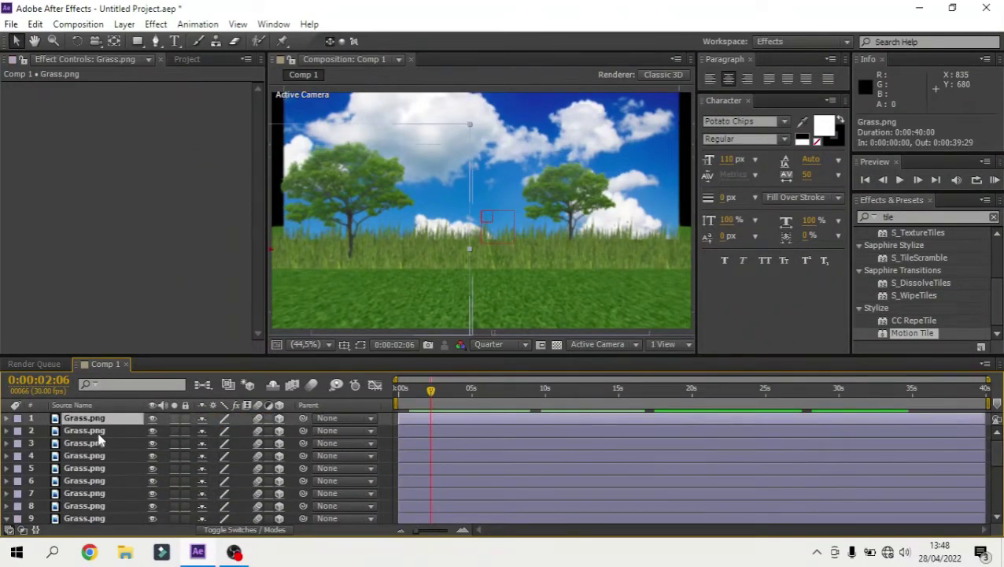
shift+click(93, 431)
shift+click(86, 443)
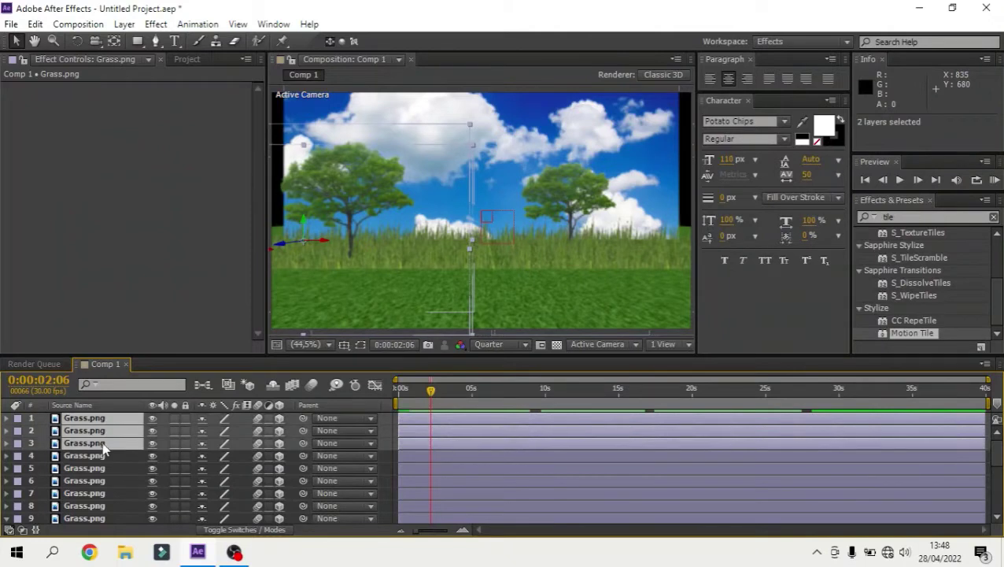
click(103, 459)
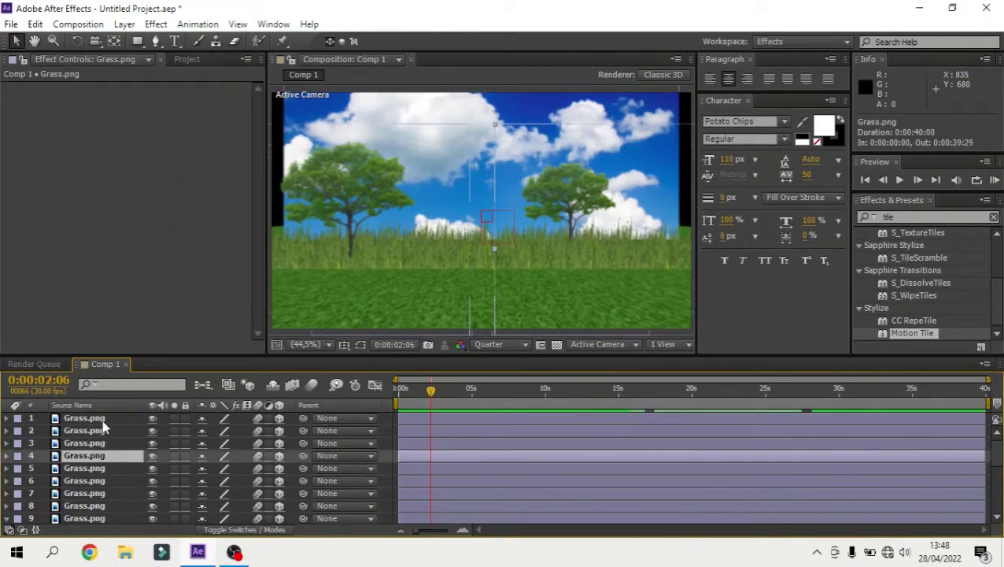
ctrl+click(102, 420)
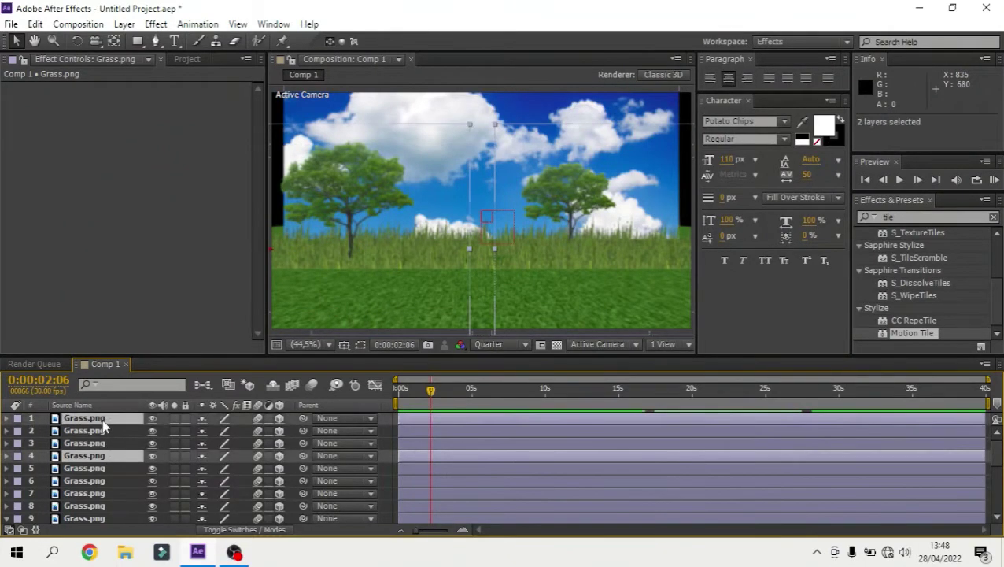
Select Grass.png layers 1, 5 and 9 and push them back in depth in Custom View 1
ctrl+click(98, 483)
ctrl+click(97, 483)
ctrl+click(101, 494)
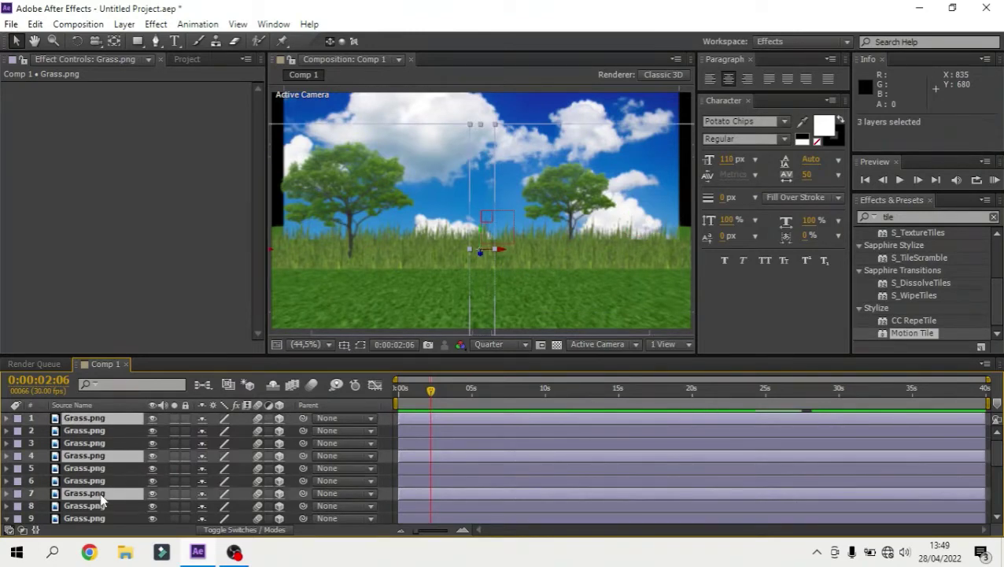
click(592, 344)
click(616, 295)
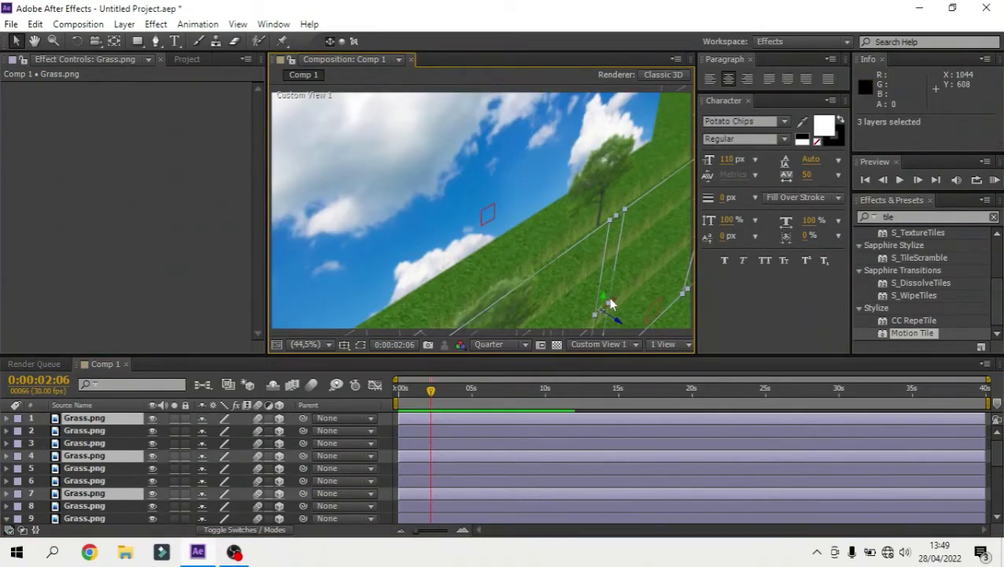
key(ctrl+Down)
drag(618, 323, 670, 355)
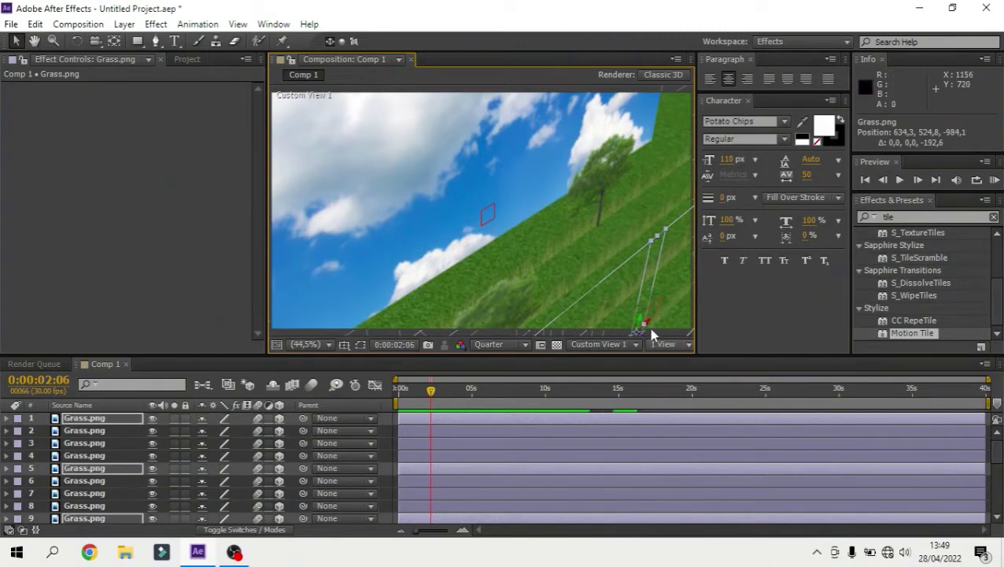
In Active Camera view, adjust the grass layers back to Z −1051.7, then deselect them
click(609, 346)
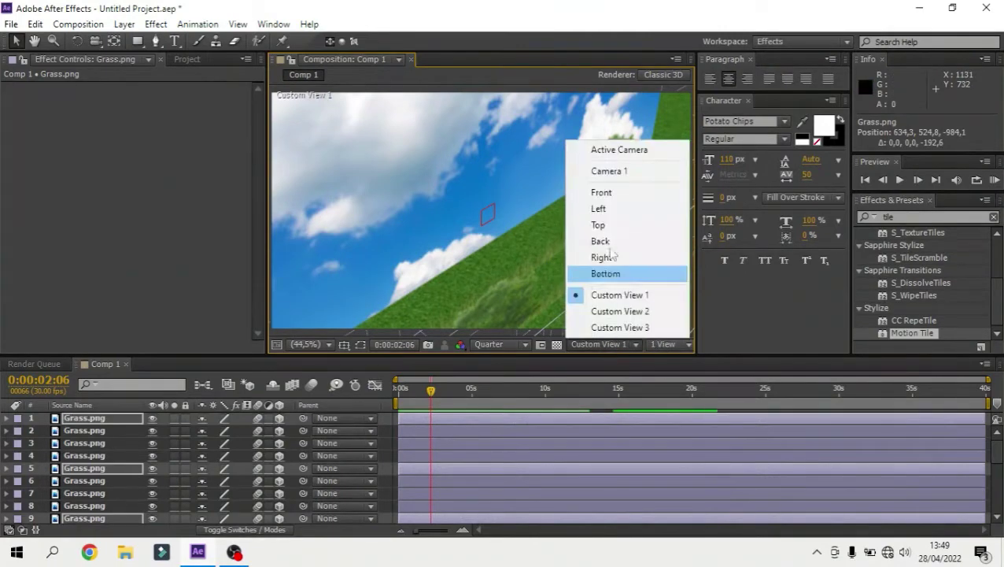
click(604, 150)
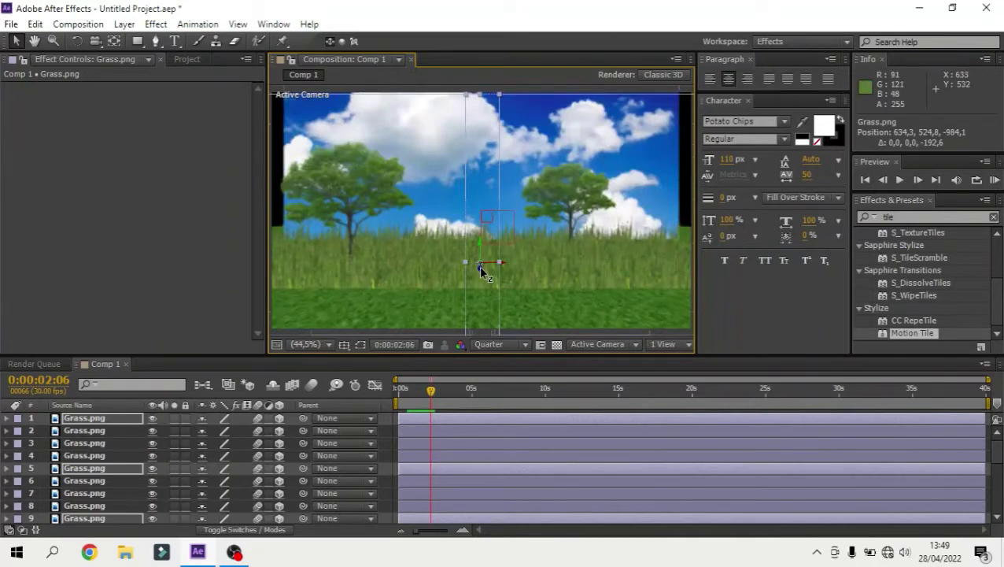
drag(480, 274, 479, 291)
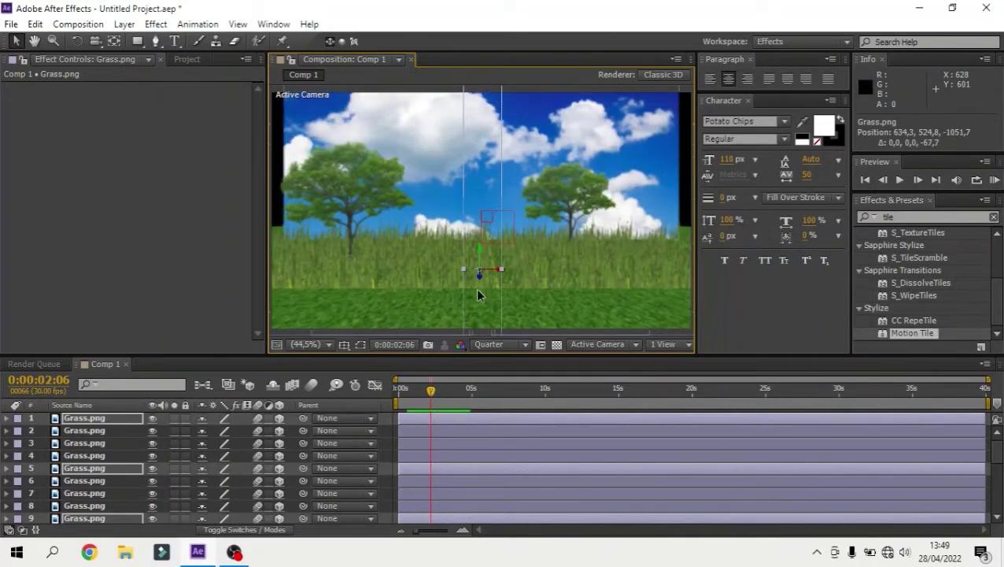
click(390, 436)
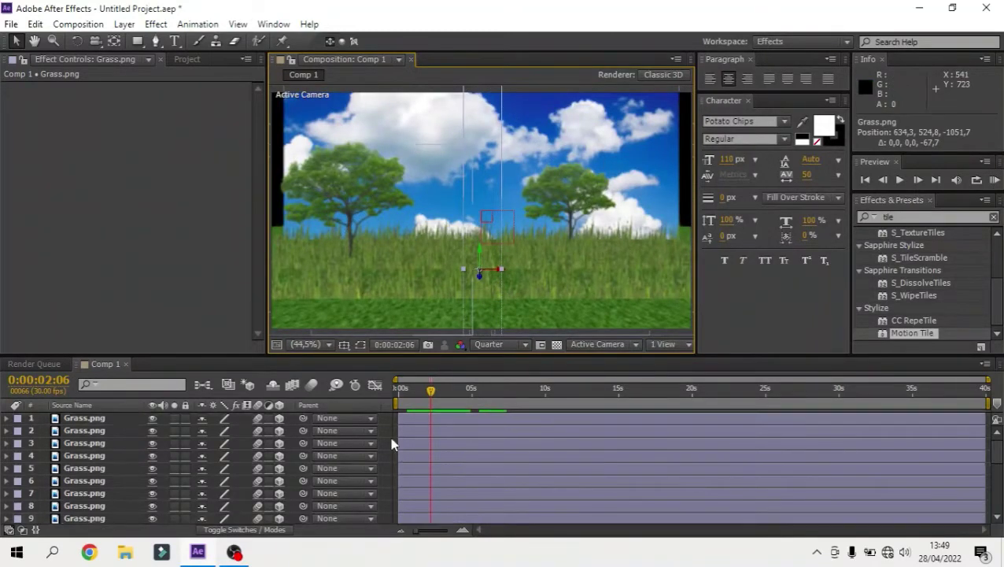
scroll(90, 475, down, 5)
click(93, 470)
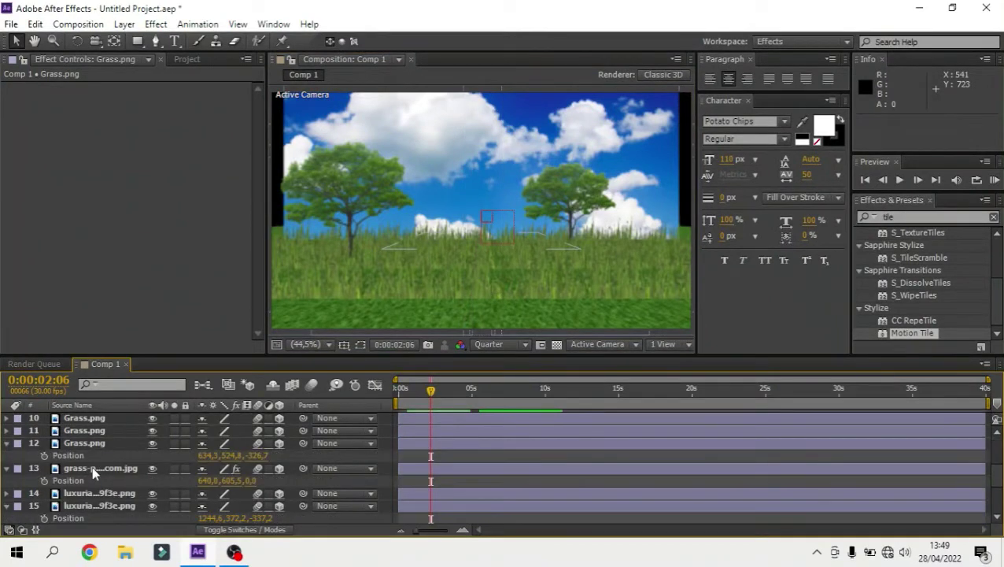
Scale the sky image layer to 350%
click(96, 492)
scroll(100, 484, down, 3)
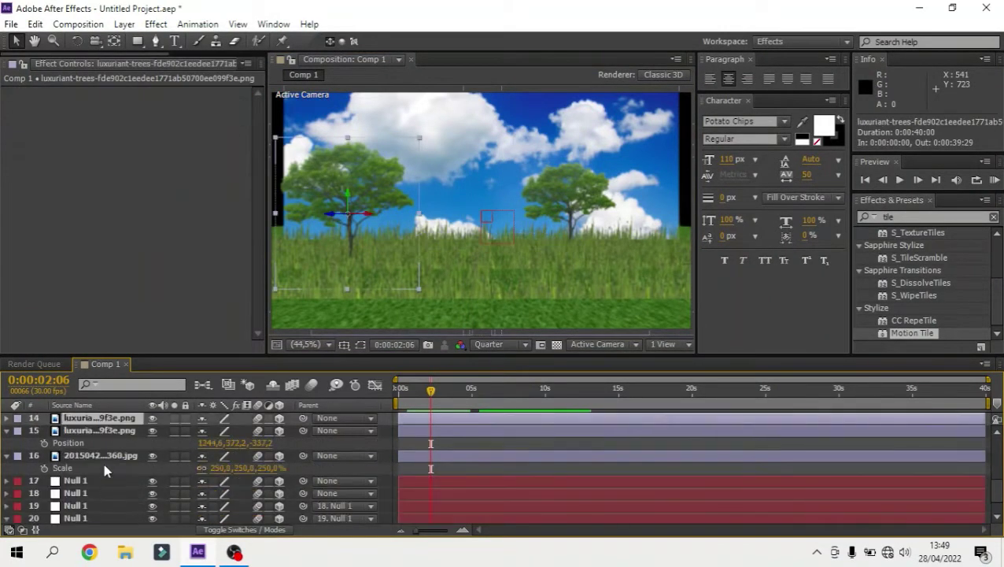
click(118, 455)
click(218, 467)
text(350)
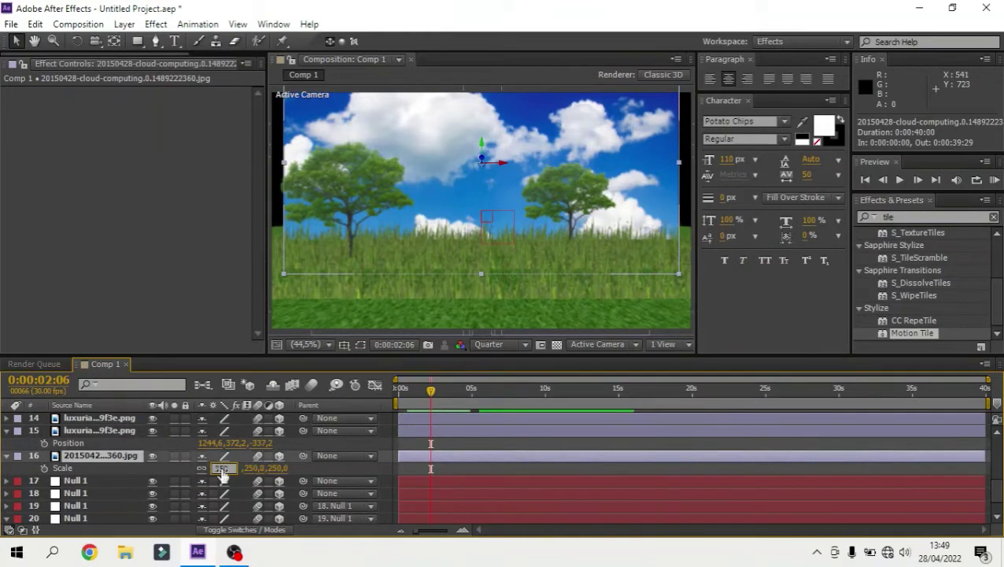
key(Return)
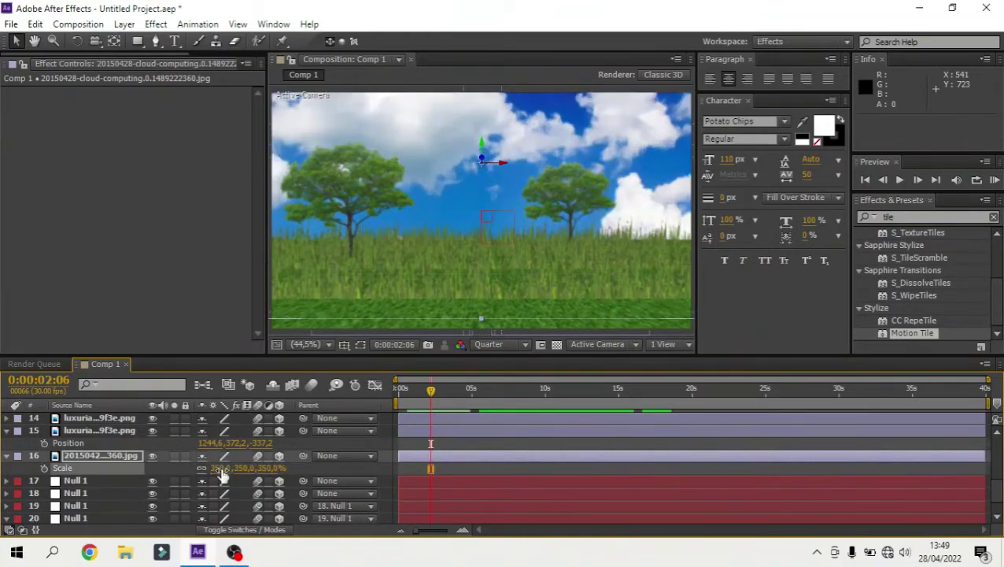
click(384, 462)
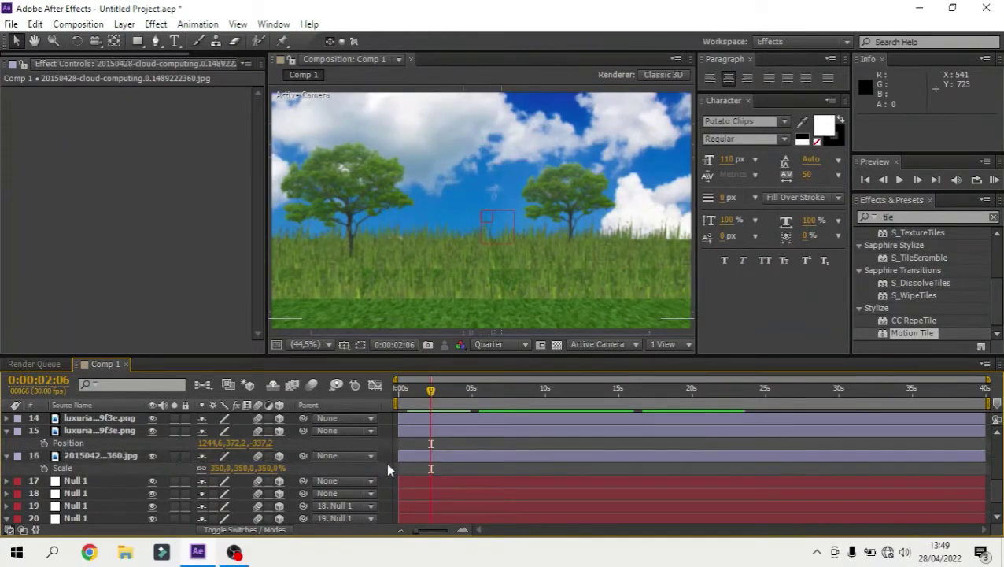
Keyframe the null's Position Z from 0 at 0s to −900 at 4:29, with Easy Ease
scroll(387, 470, down, 2)
click(396, 391)
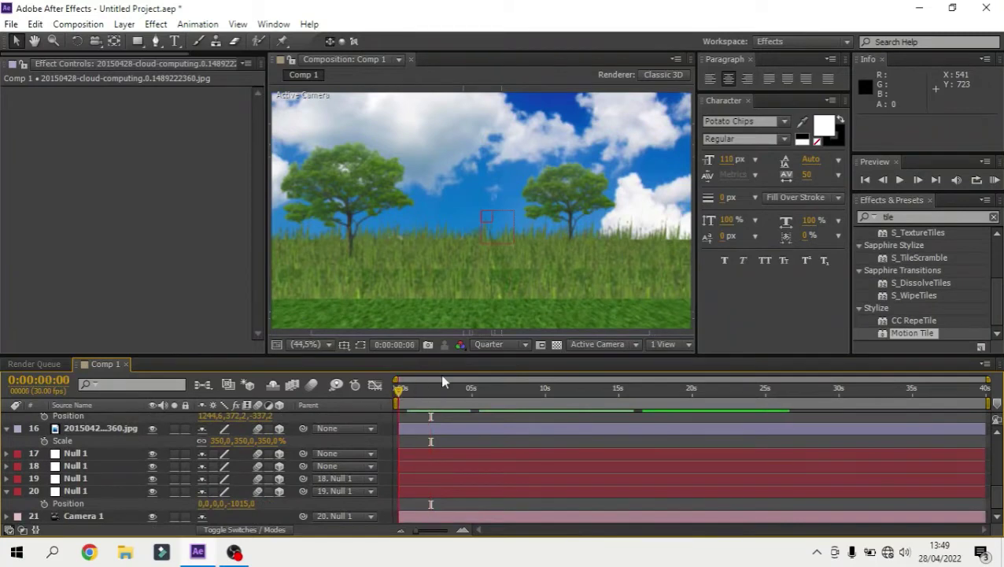
click(240, 504)
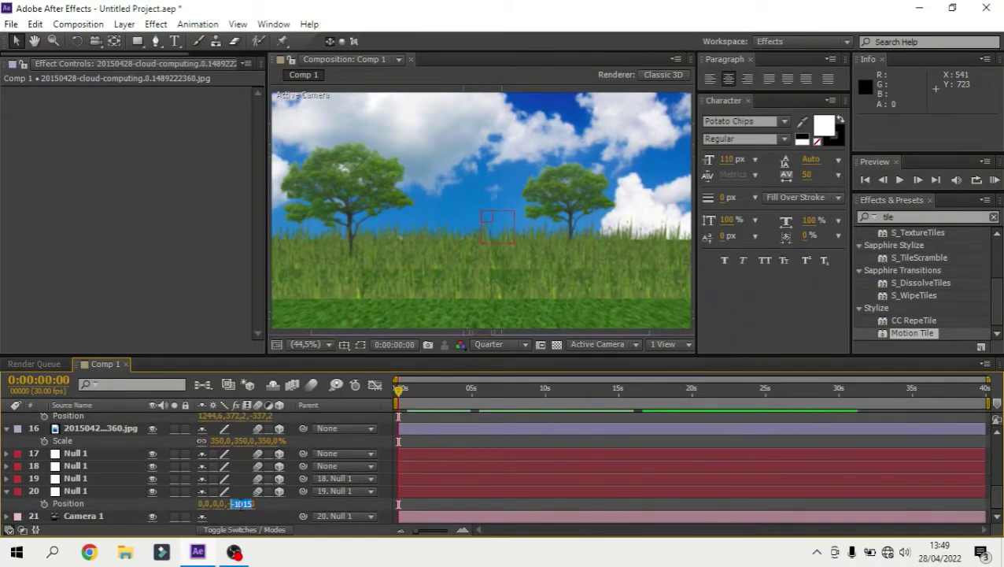
text(0)
key(Return)
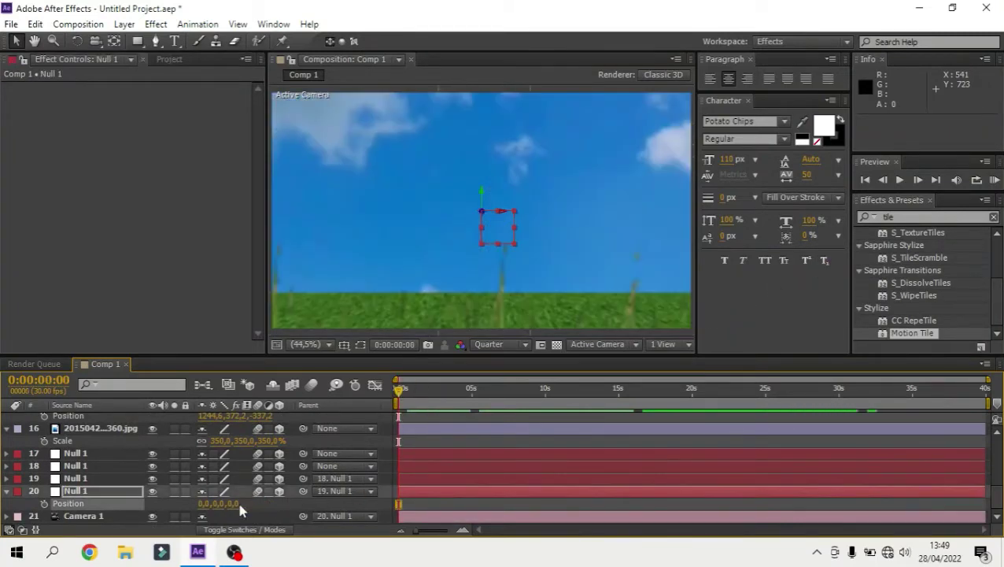
click(44, 503)
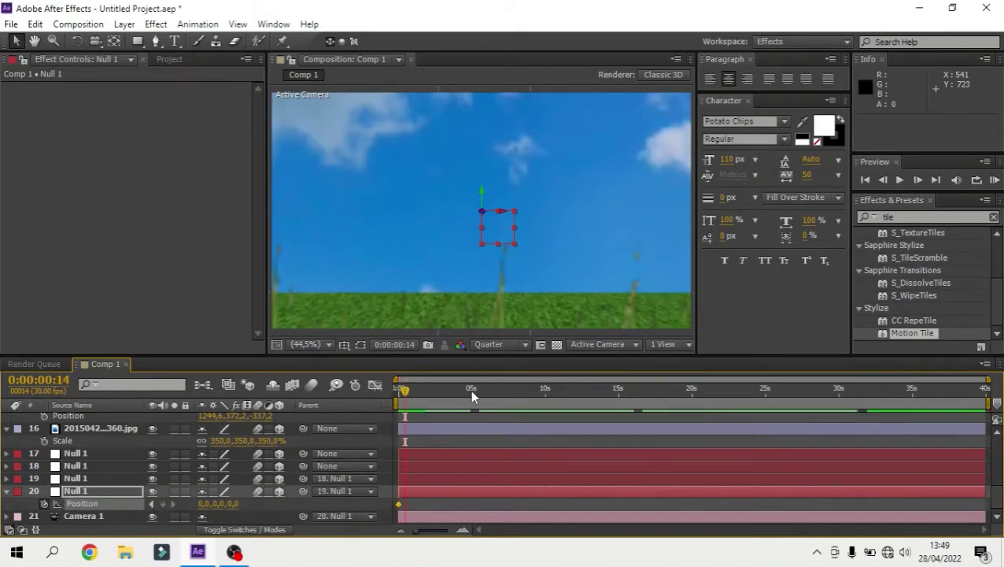
click(471, 390)
click(240, 503)
text(-900)
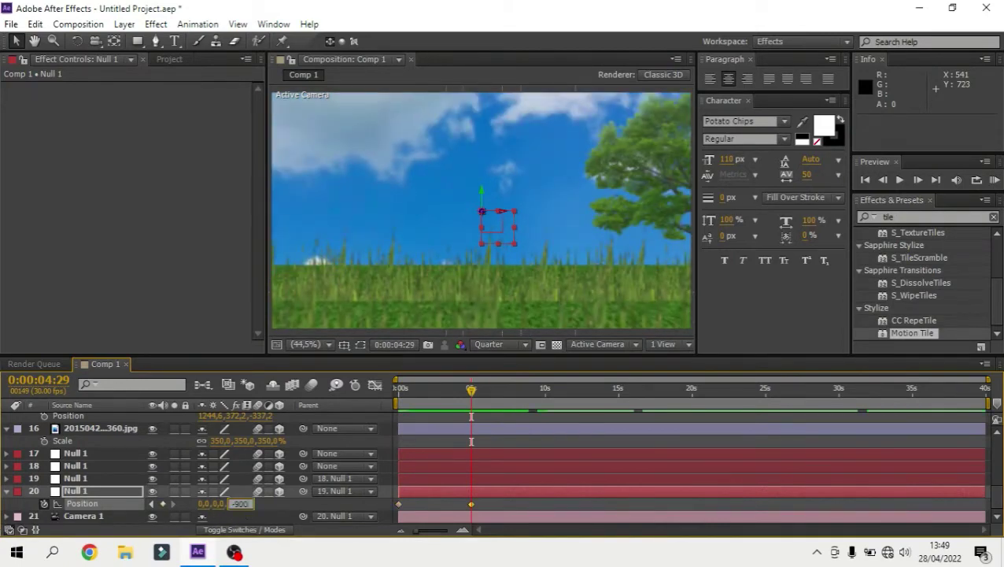
key(Return)
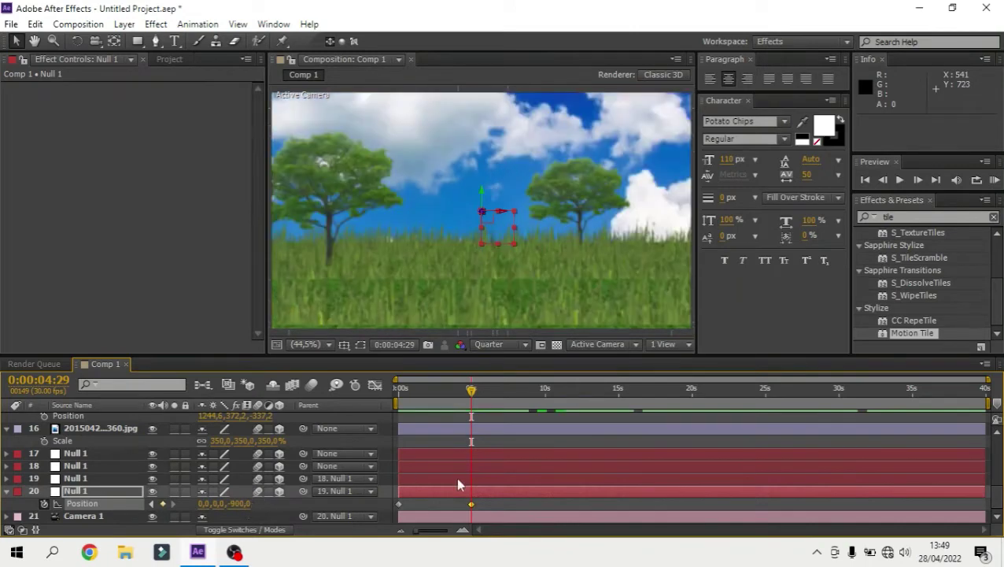
drag(490, 502, 369, 510)
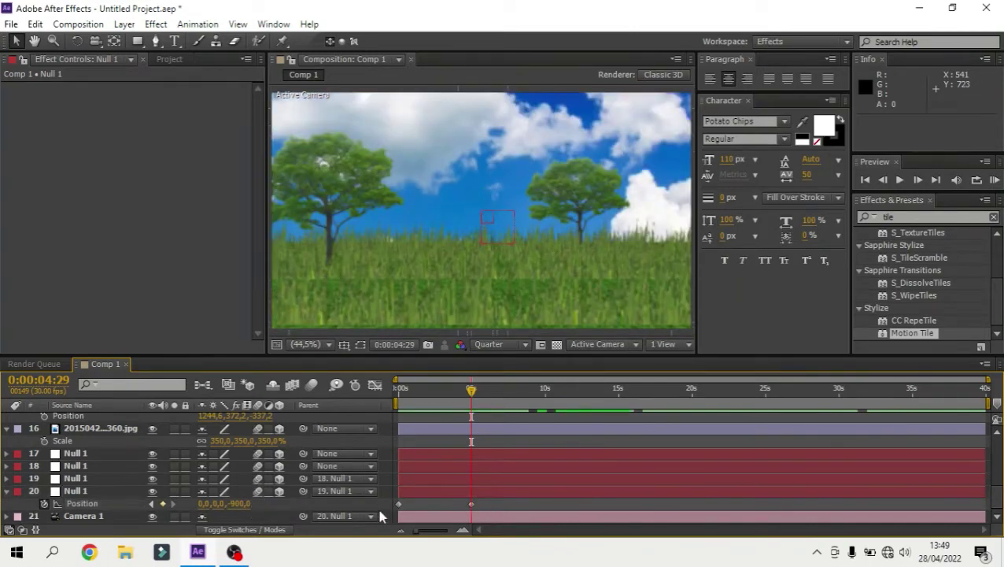
key(F9)
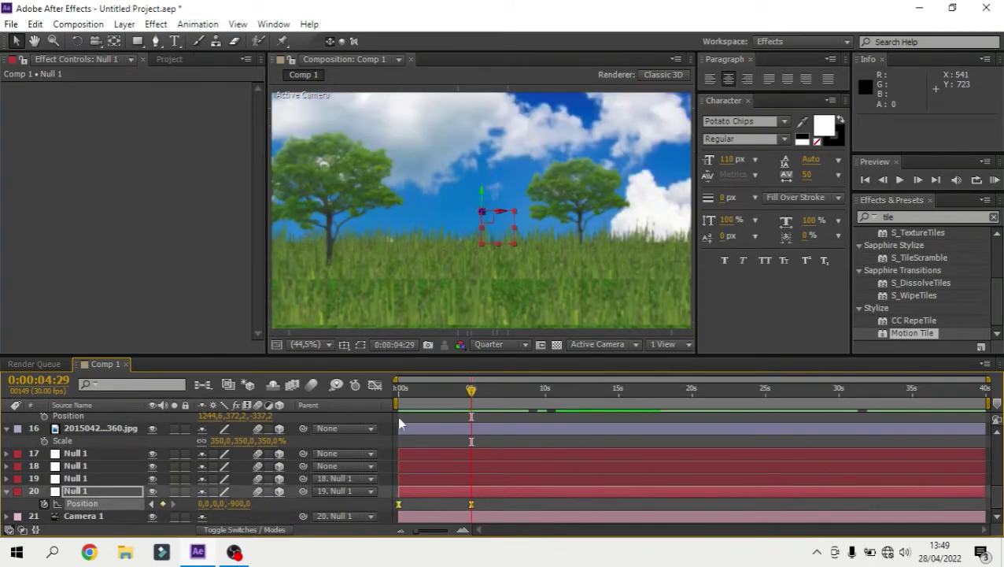
Show only animated properties with U and duplicate the left tree layer
click(458, 441)
scroll(458, 441, up, 3)
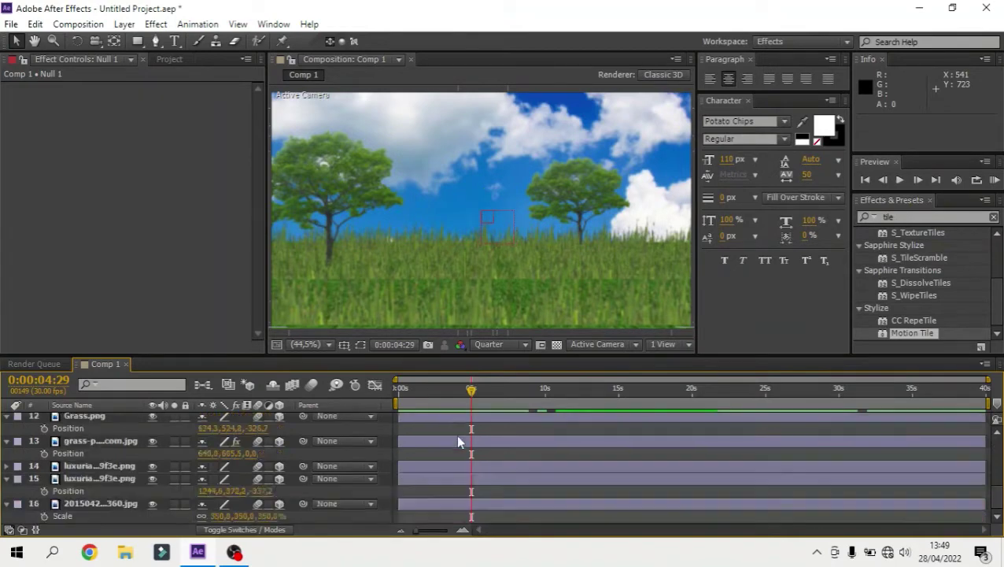
scroll(458, 441, up, 3)
key(u)
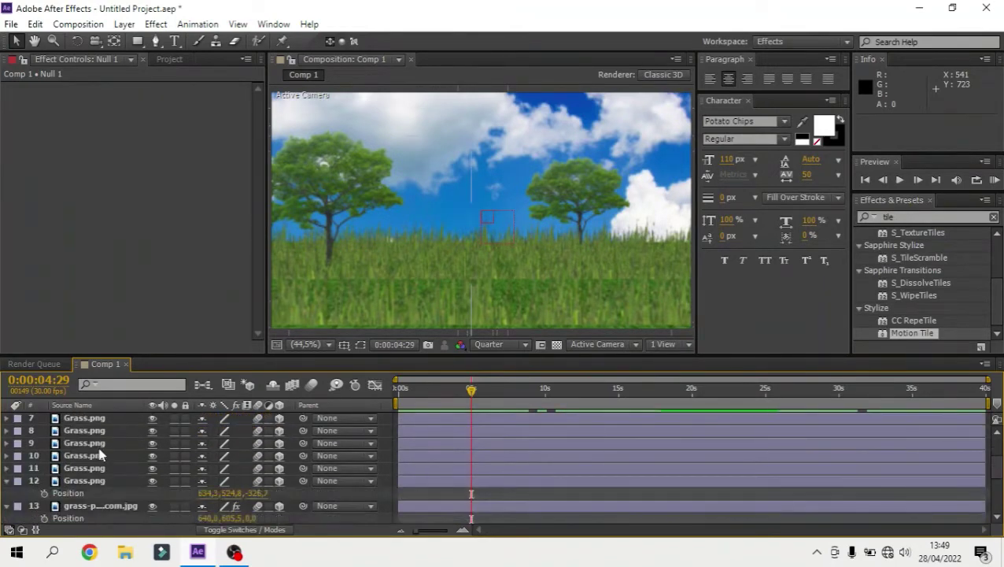
scroll(101, 464, down, 2)
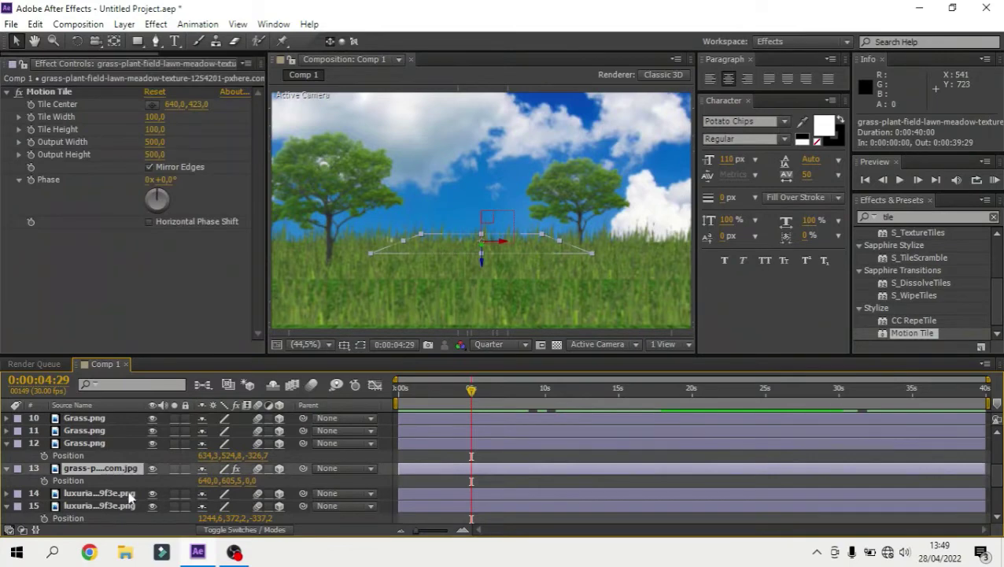
click(122, 494)
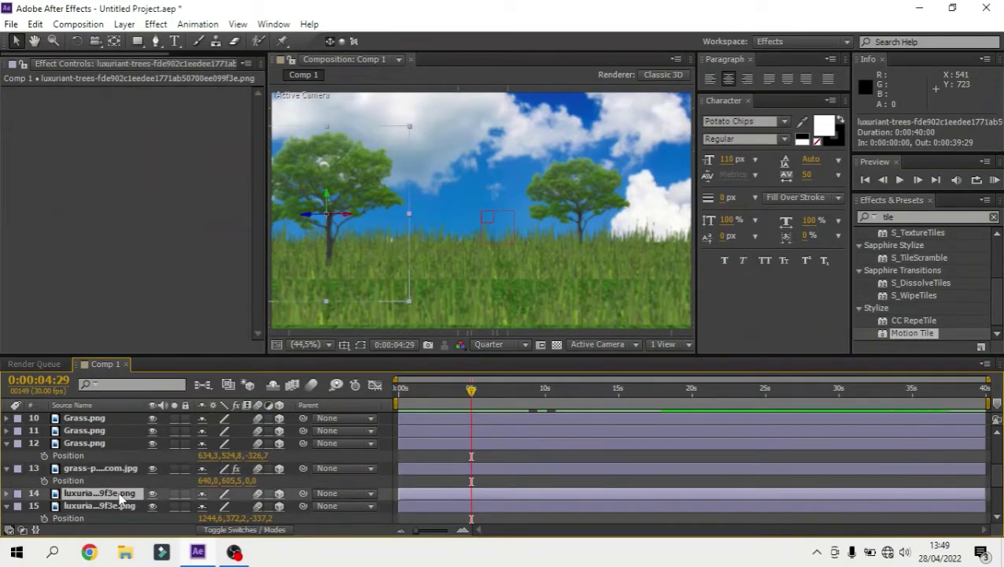
key(ctrl+d)
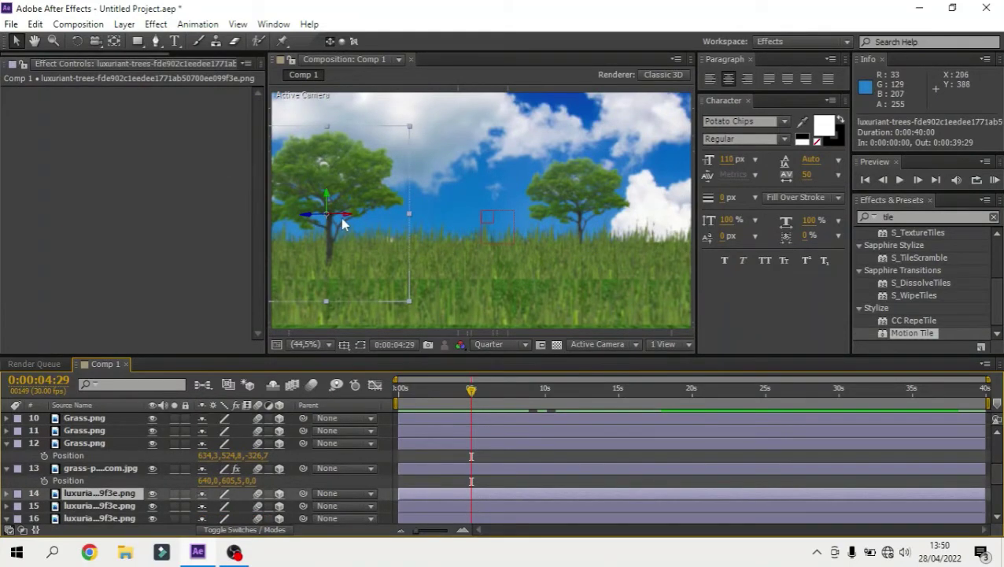
Drag the tree copy to the right side of the meadow, nearer the camera
drag(344, 219, 606, 218)
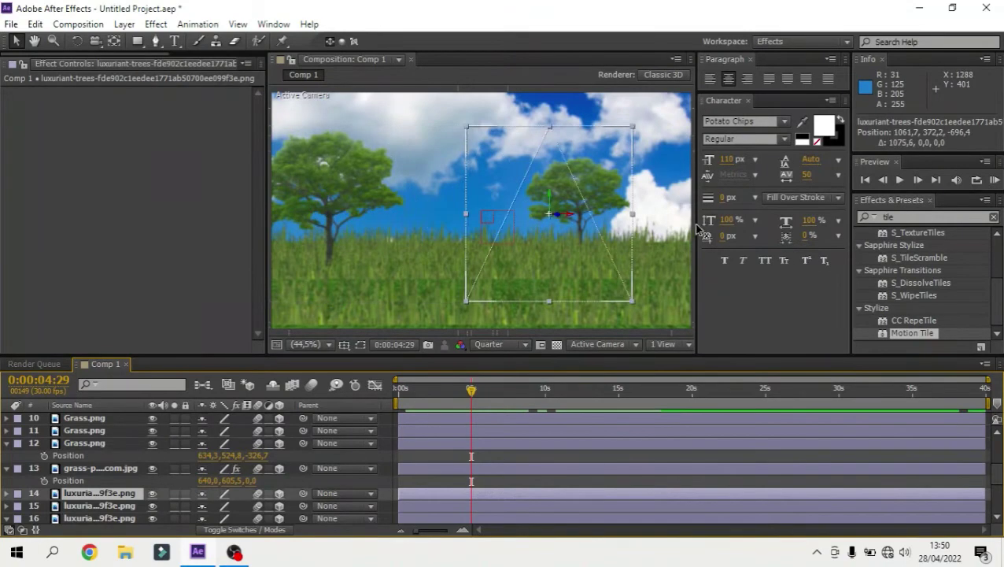
drag(669, 222, 640, 221)
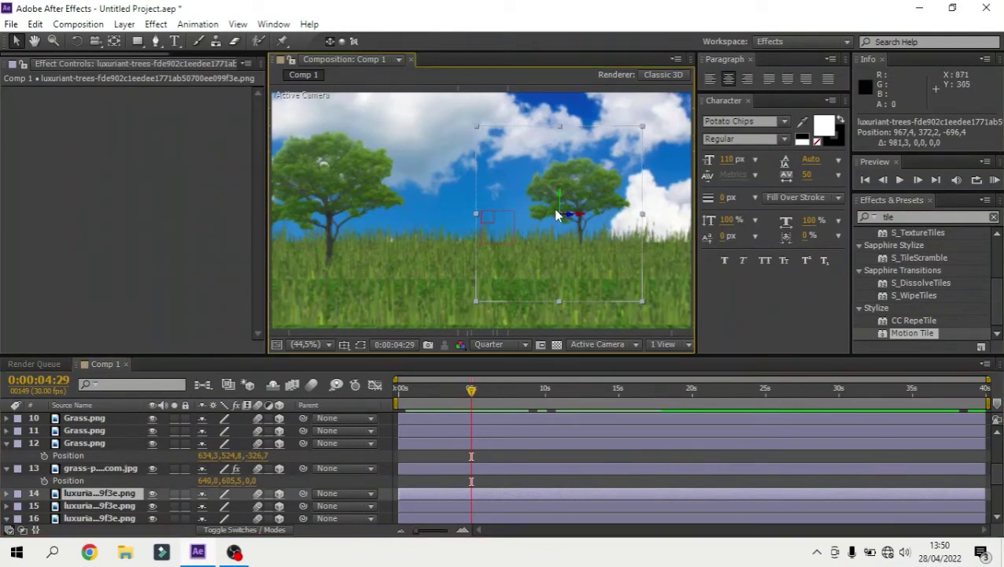
drag(603, 262, 617, 279)
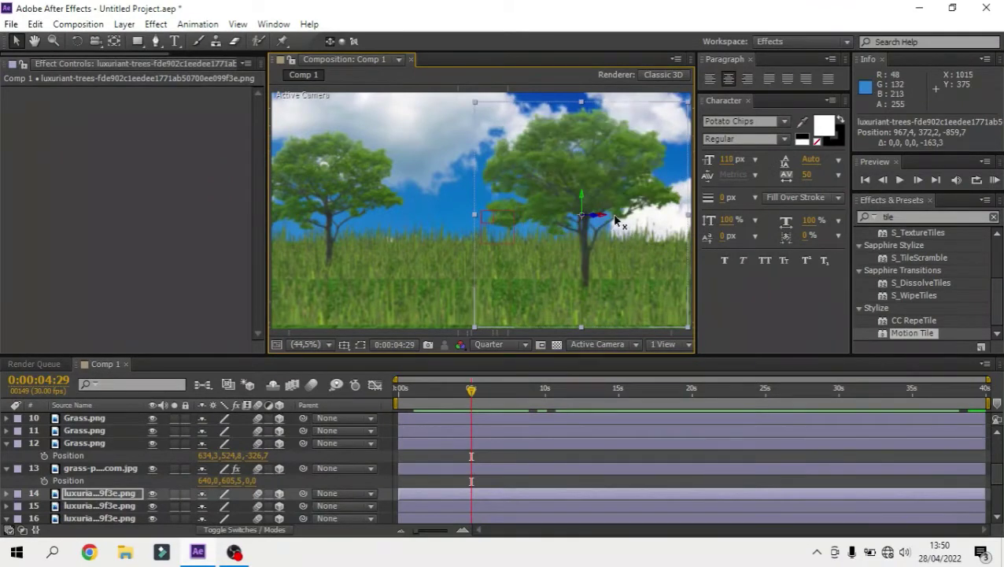
drag(607, 221, 637, 221)
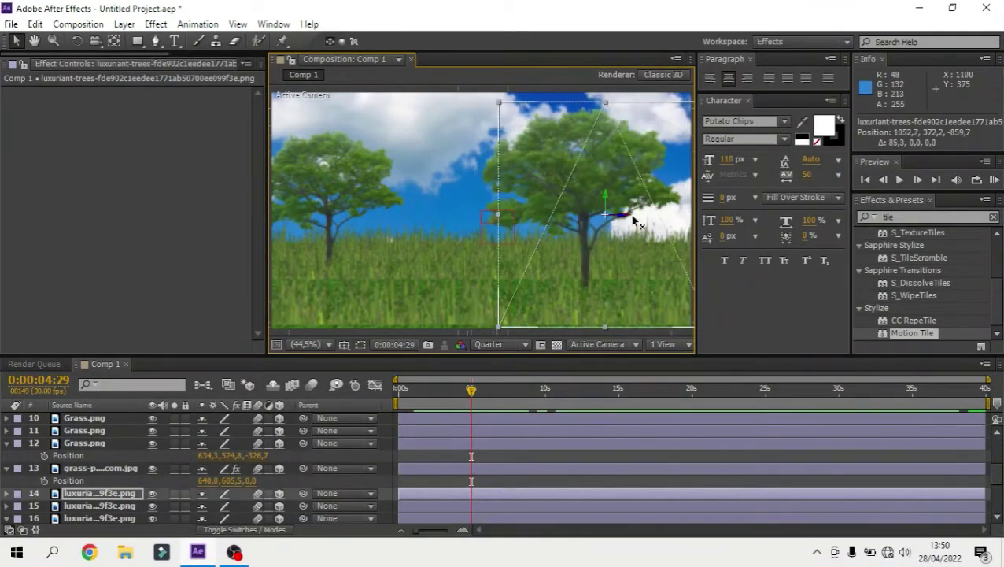
click(325, 347)
click(326, 346)
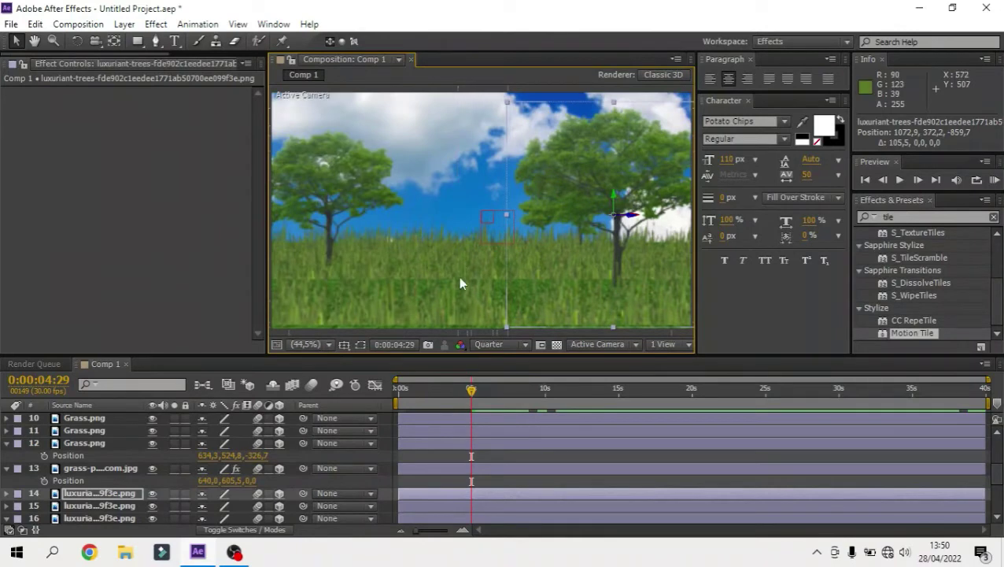
Refine the tree copy's position to 884.4, 372.2, −579.5 using Custom View 1 and Active Camera
click(602, 344)
click(619, 297)
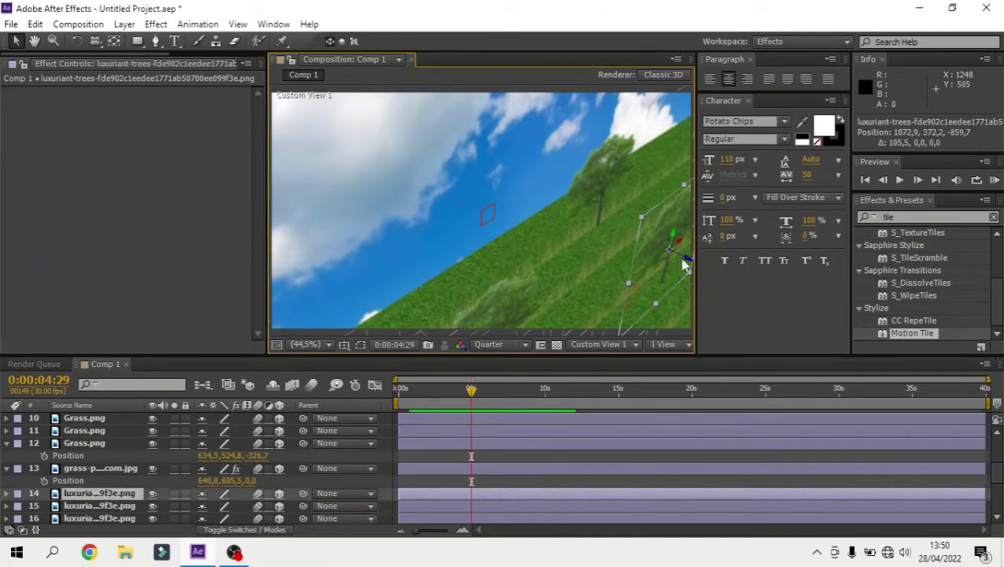
mouse_move(683, 265)
mouse_down()
mouse_move(593, 240)
mouse_move(634, 220)
mouse_move(586, 226)
mouse_up()
click(599, 344)
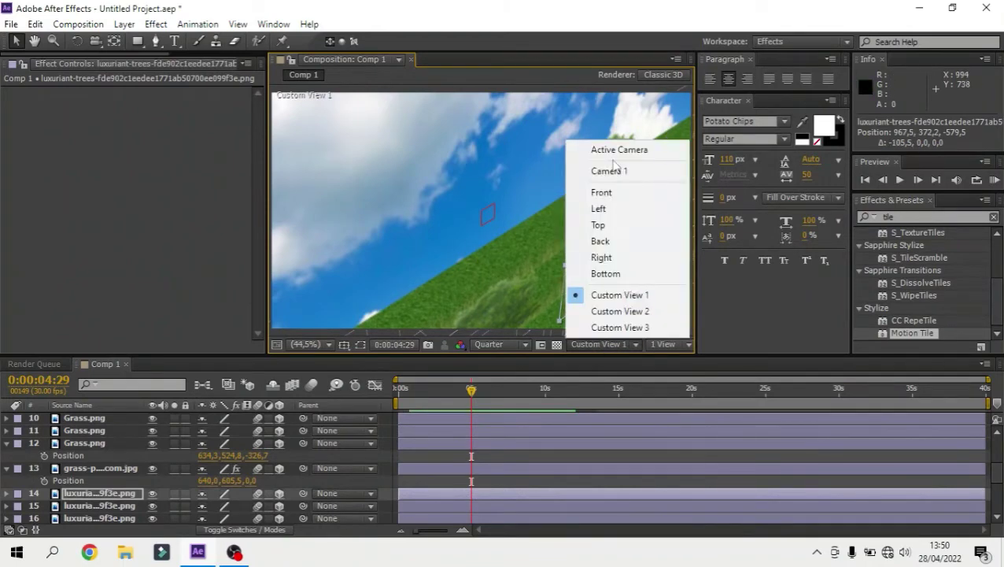
click(616, 150)
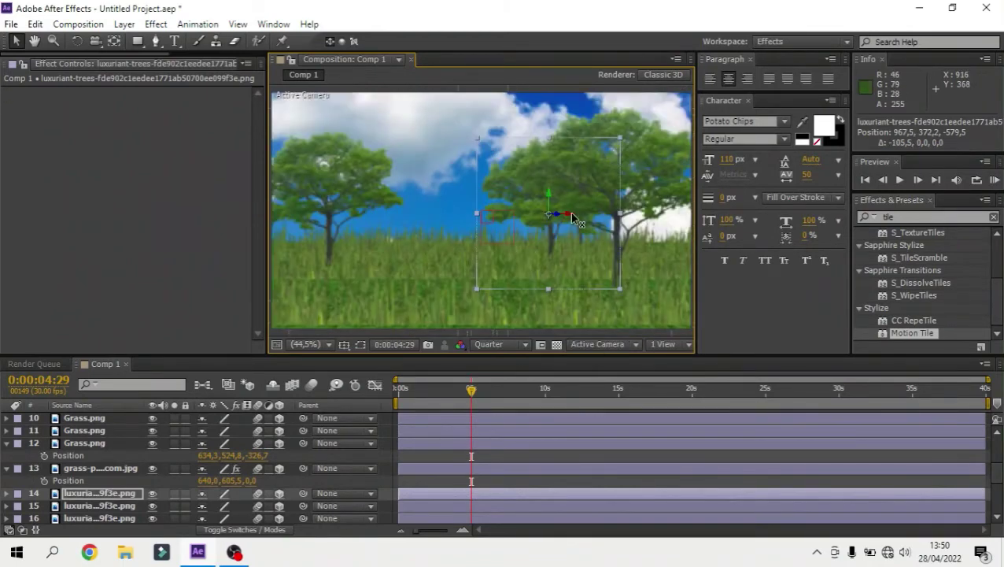
drag(575, 220, 558, 220)
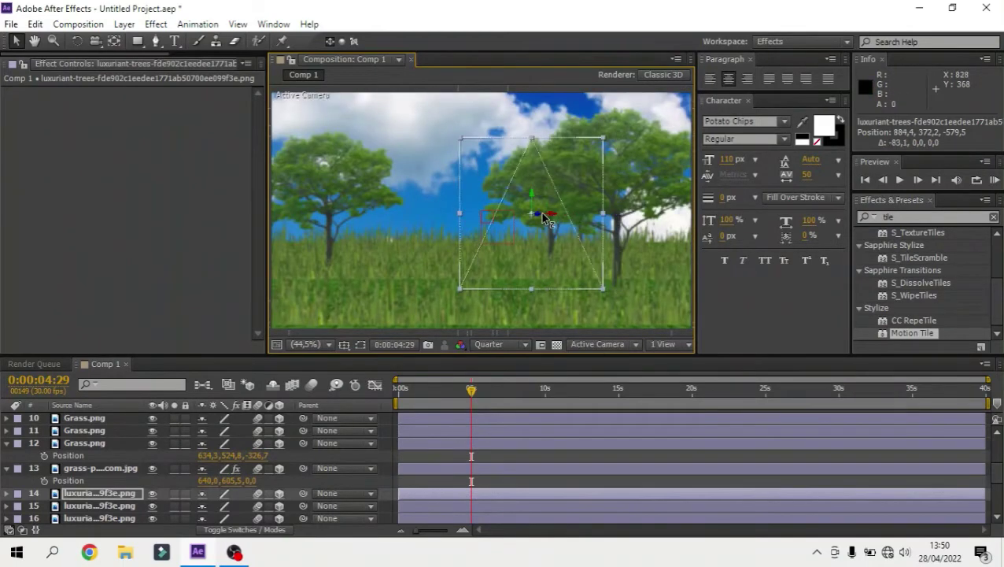
click(502, 445)
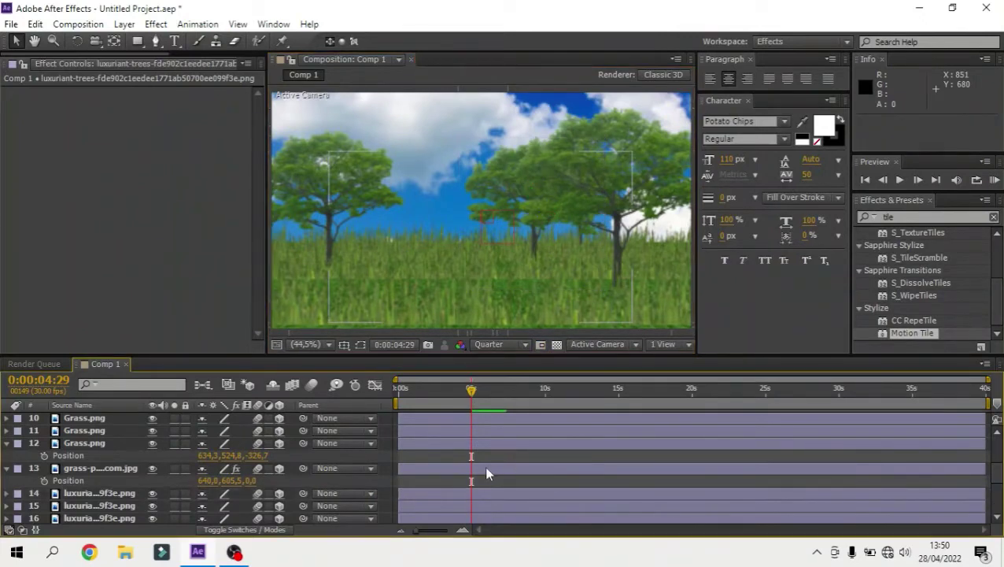
scroll(485, 472, down, 3)
scroll(485, 473, down, 3)
key(Home)
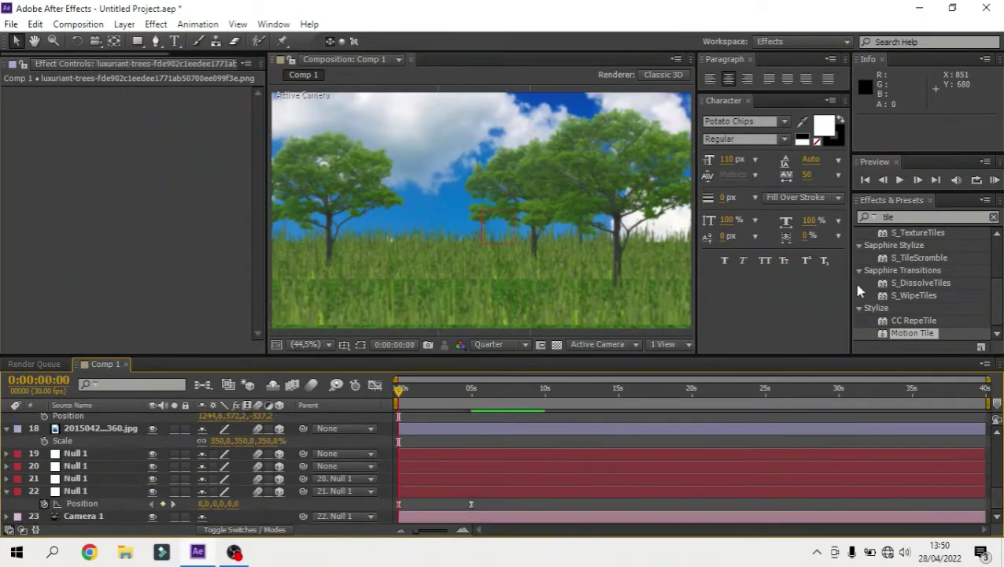
Change the camera null's end keyframe at 4:29 to Z −1100
click(471, 389)
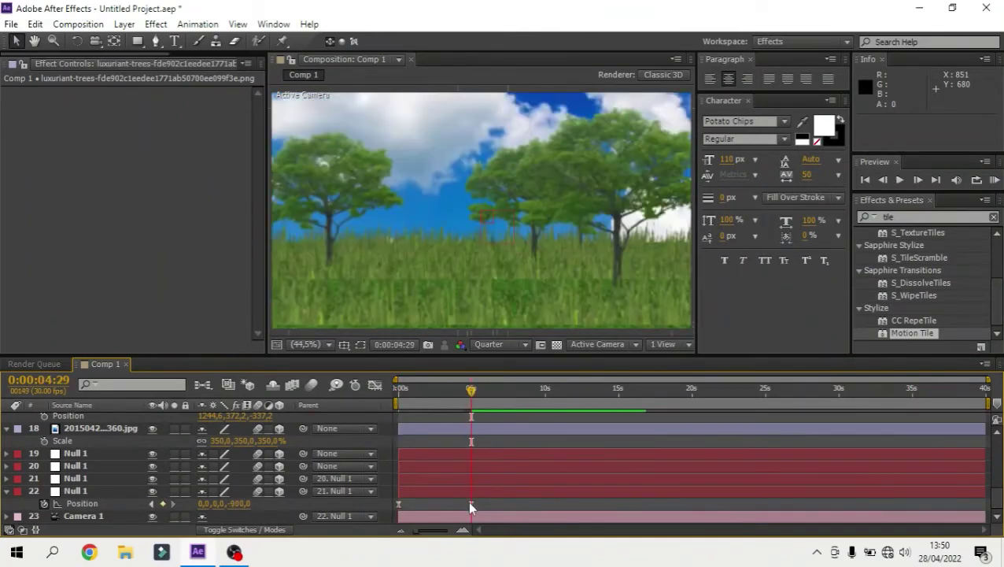
click(470, 503)
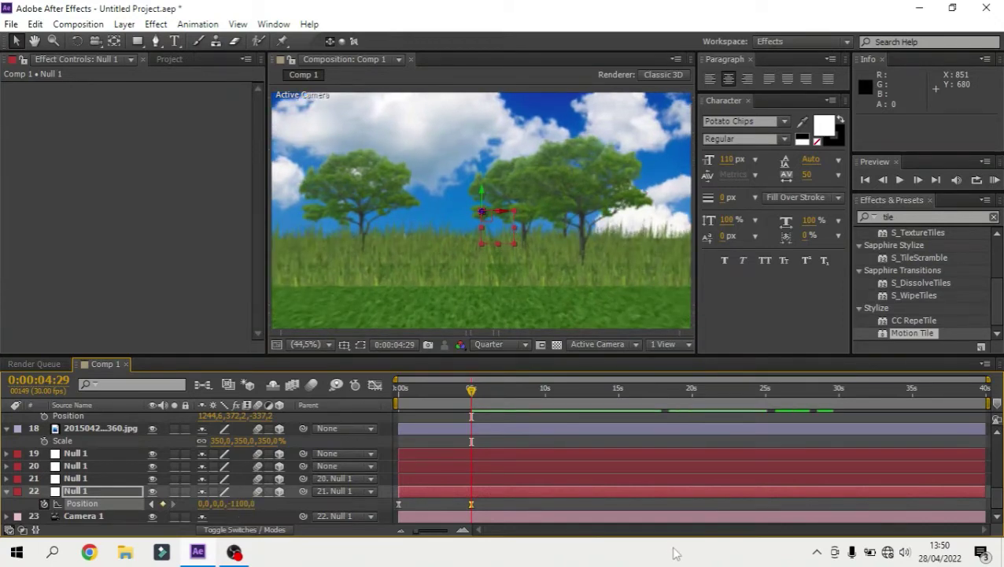
click(555, 503)
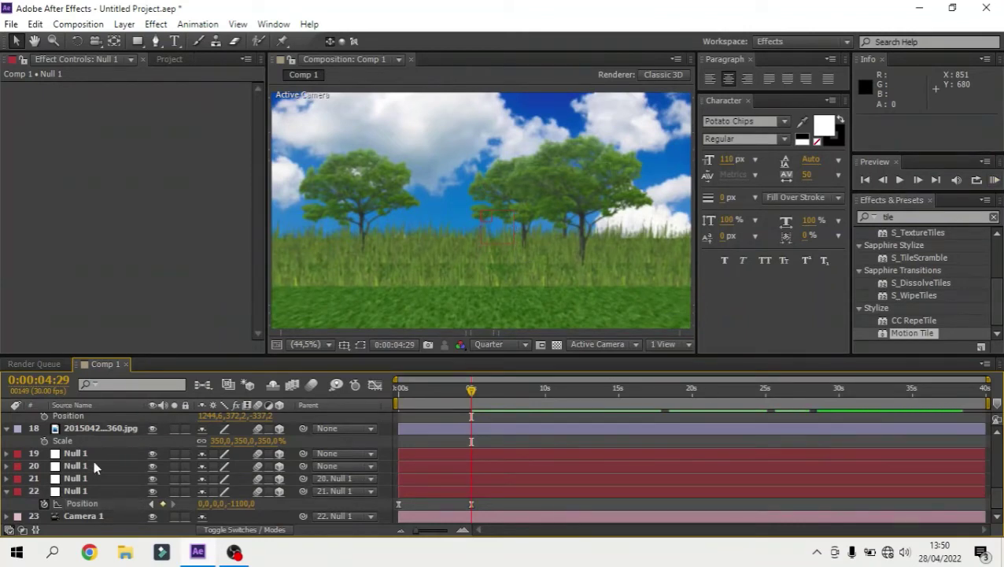
scroll(102, 437, up, 3)
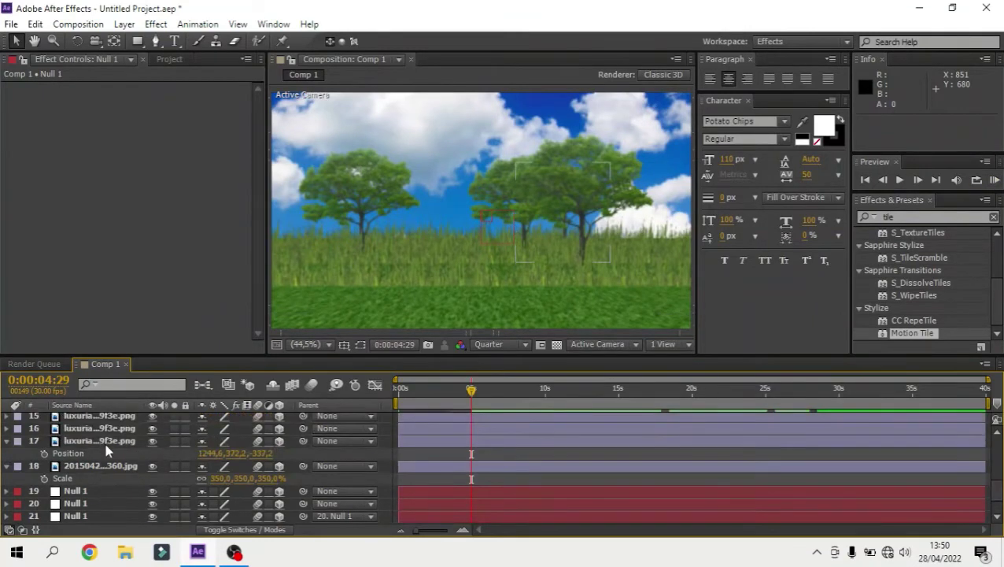
Duplicate tree layer 17 and place the copy at 58.9, 372.2, −918.8 beside the left tree
click(106, 441)
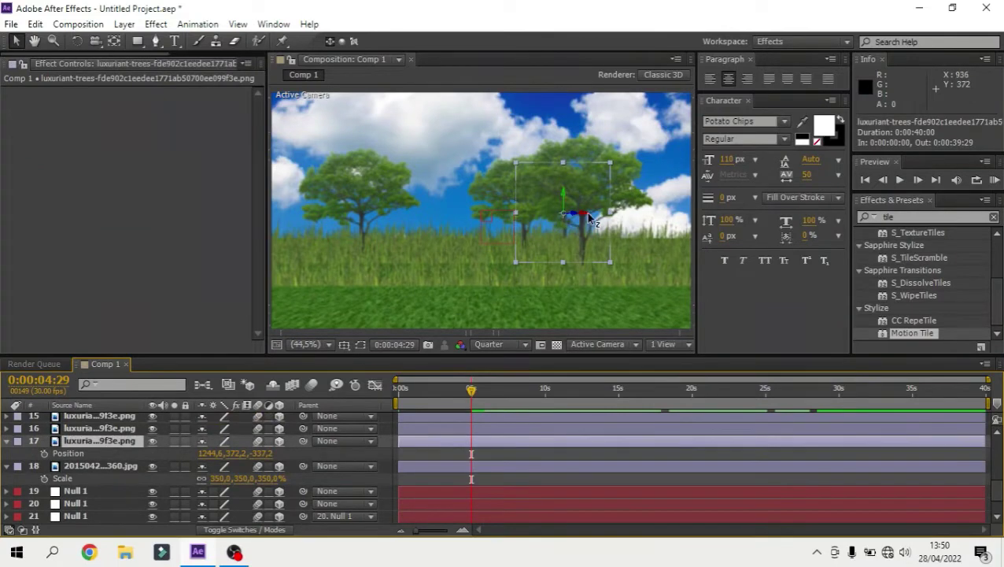
key(ctrl+d)
drag(555, 224, 41, 223)
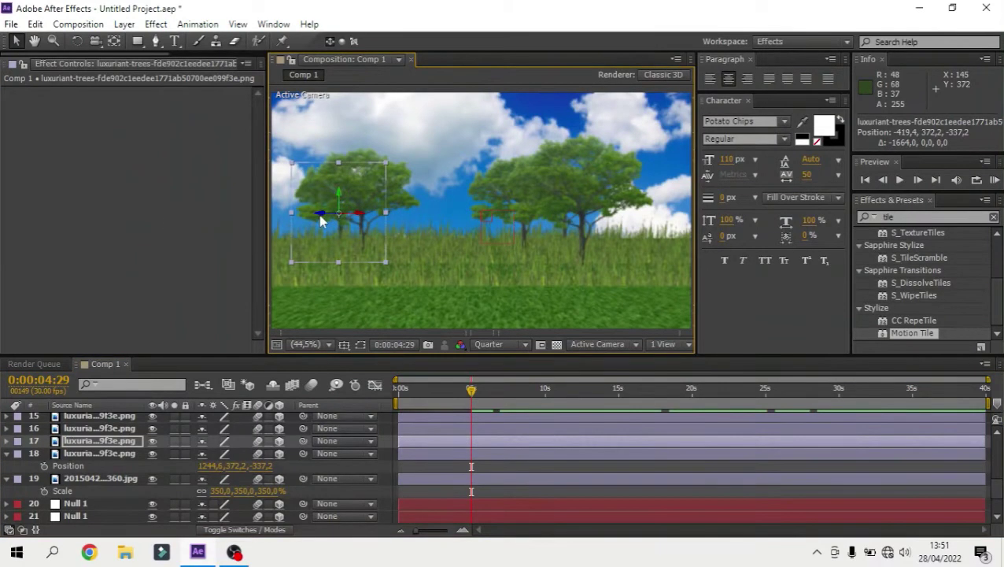
drag(321, 220, 189, 255)
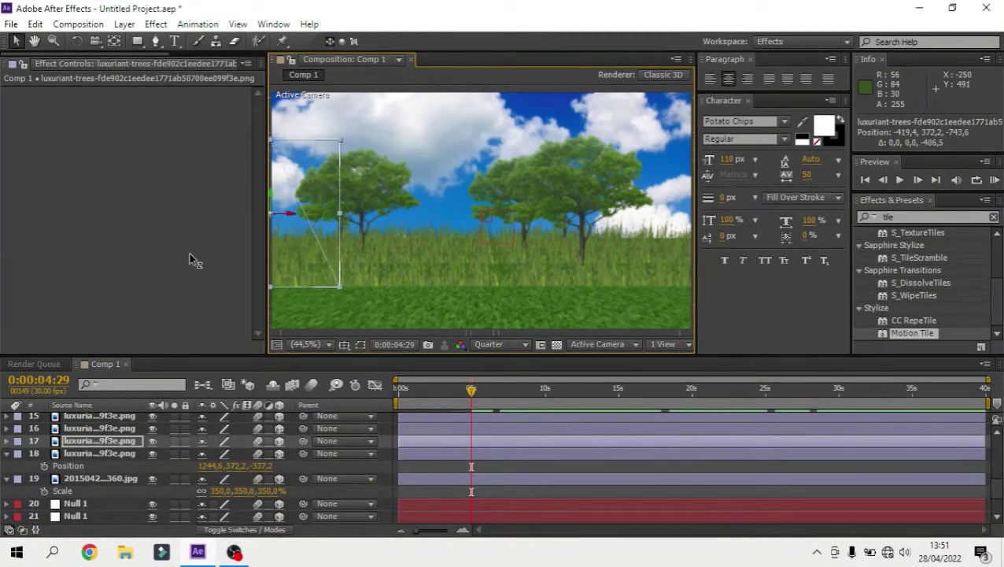
drag(291, 213, 401, 227)
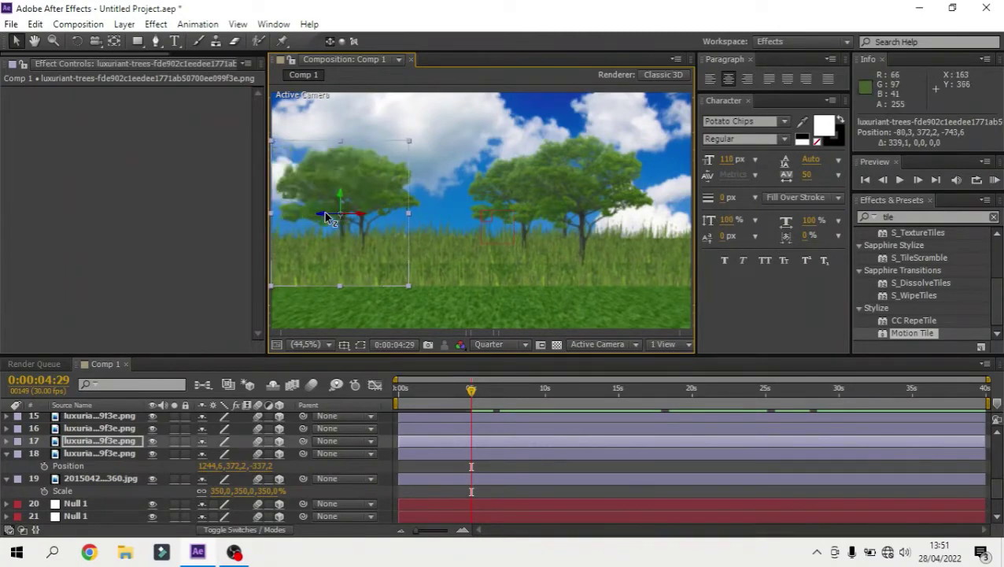
drag(327, 218, 303, 232)
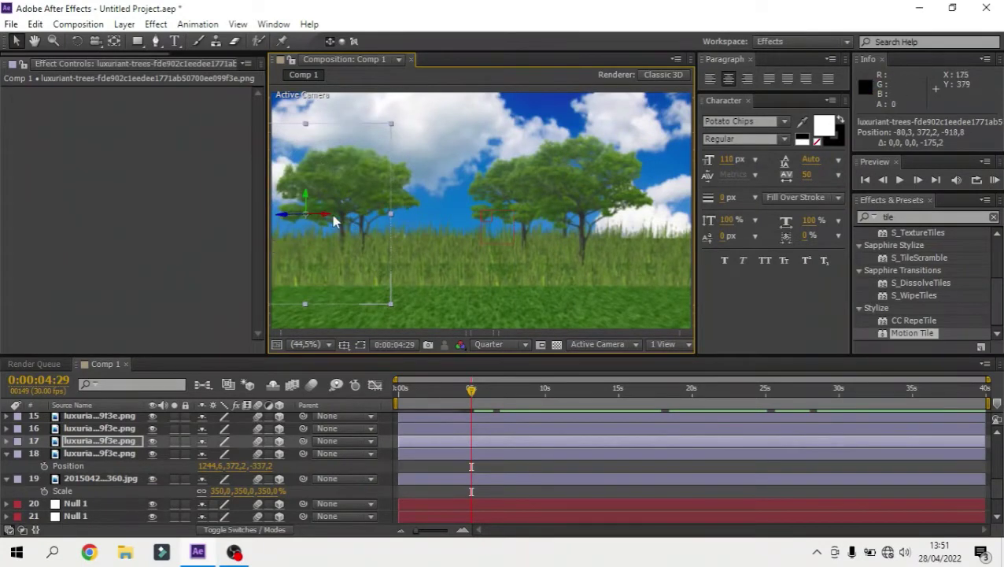
drag(339, 220, 373, 222)
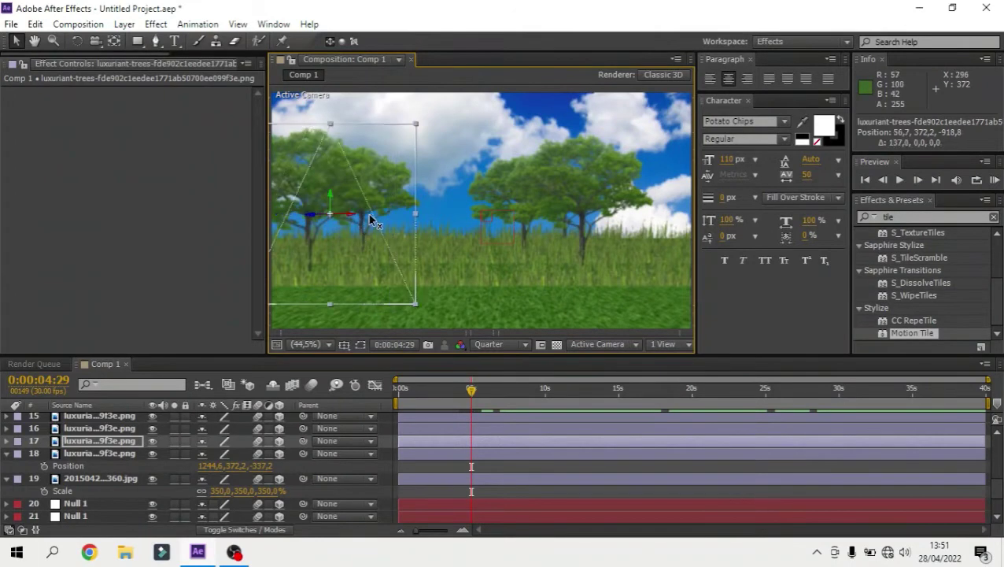
click(489, 470)
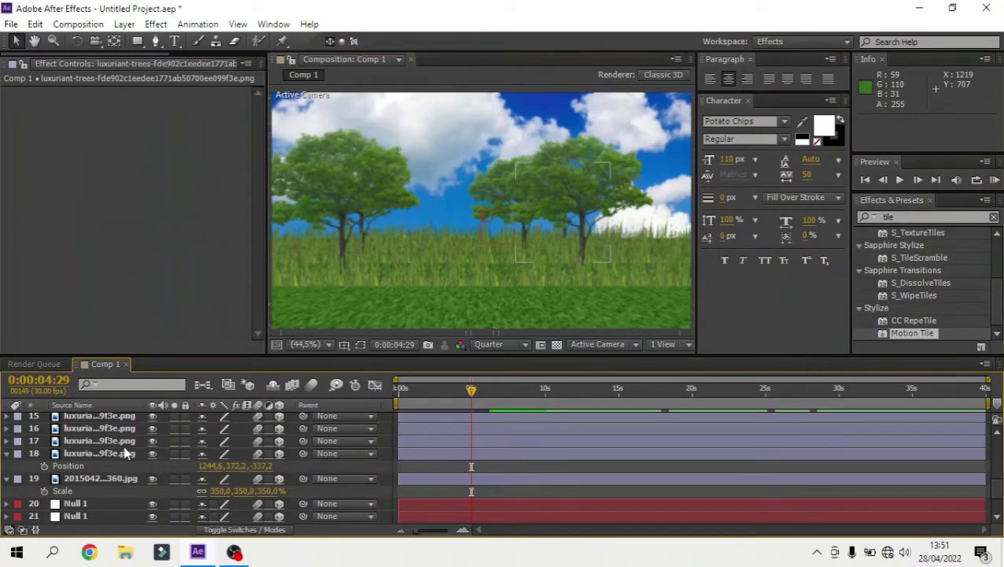
scroll(85, 427, up, 5)
click(604, 344)
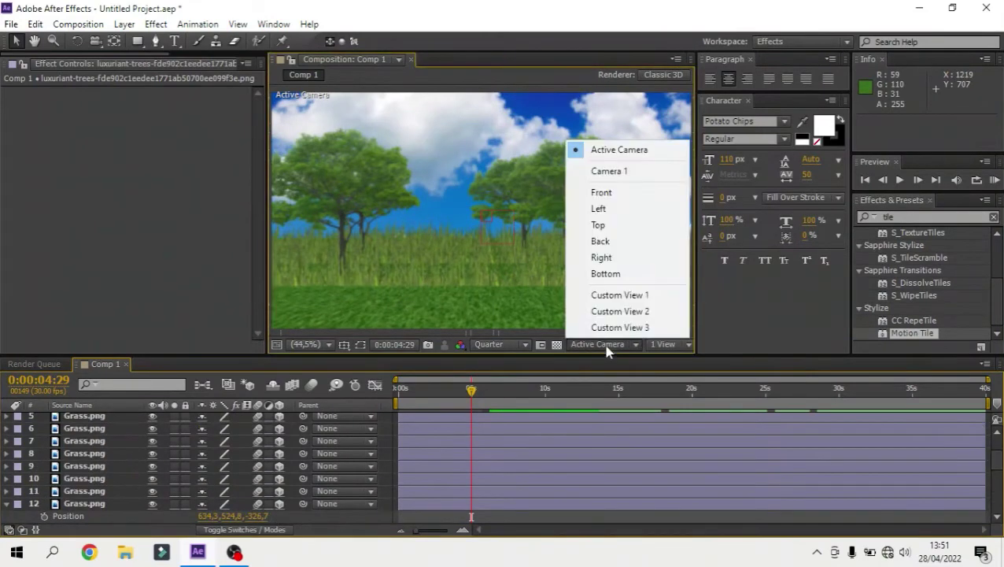
click(621, 294)
scroll(60, 455, up, 2)
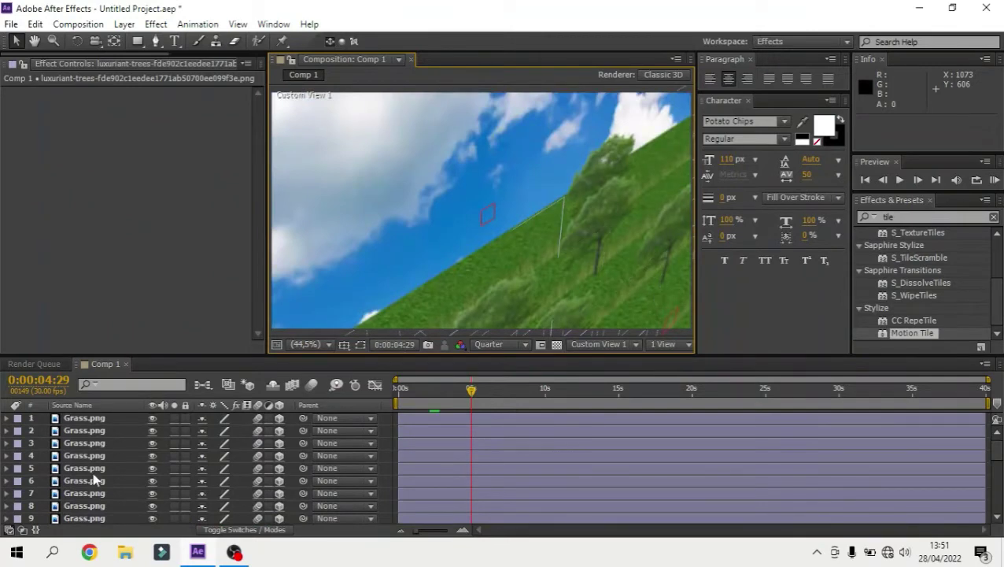
scroll(99, 444, down, 3)
key(p)
click(93, 443)
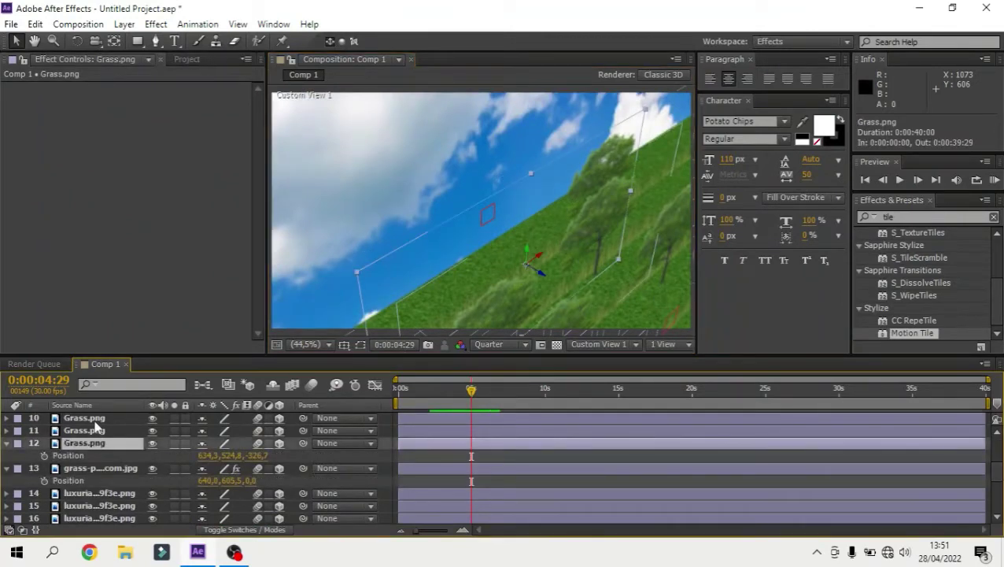
ctrl+click(95, 421)
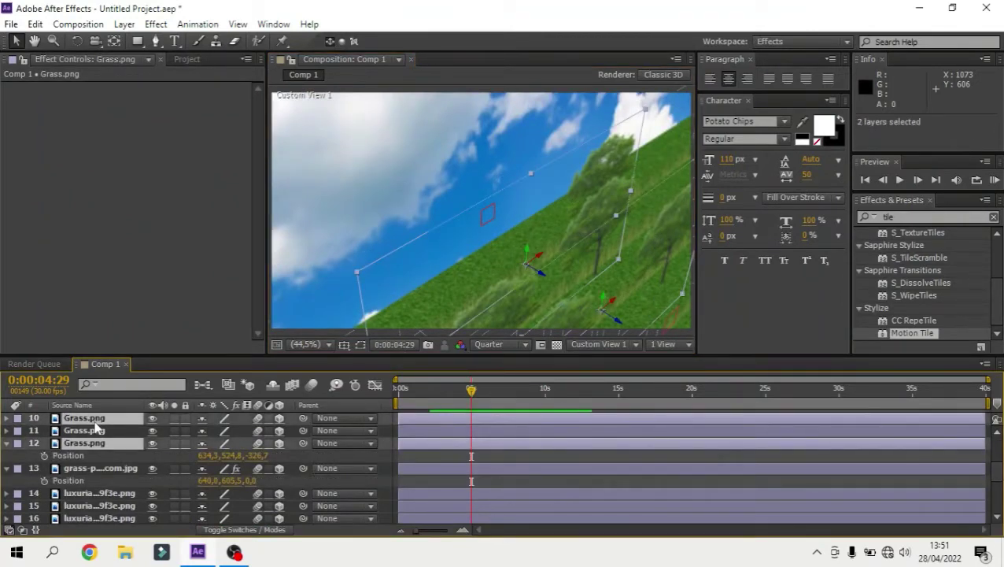
click(99, 431)
scroll(99, 438, up, 1)
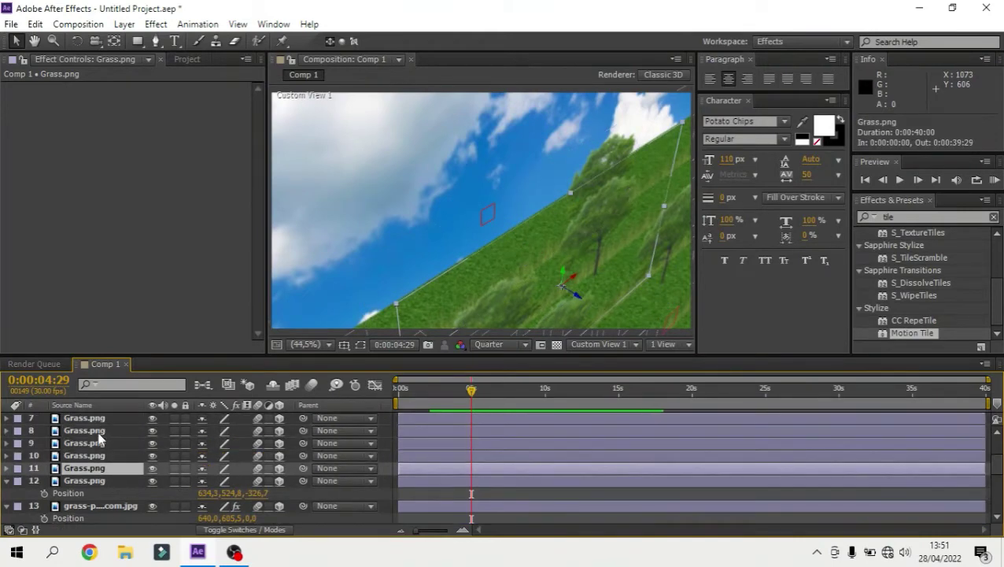
click(100, 445)
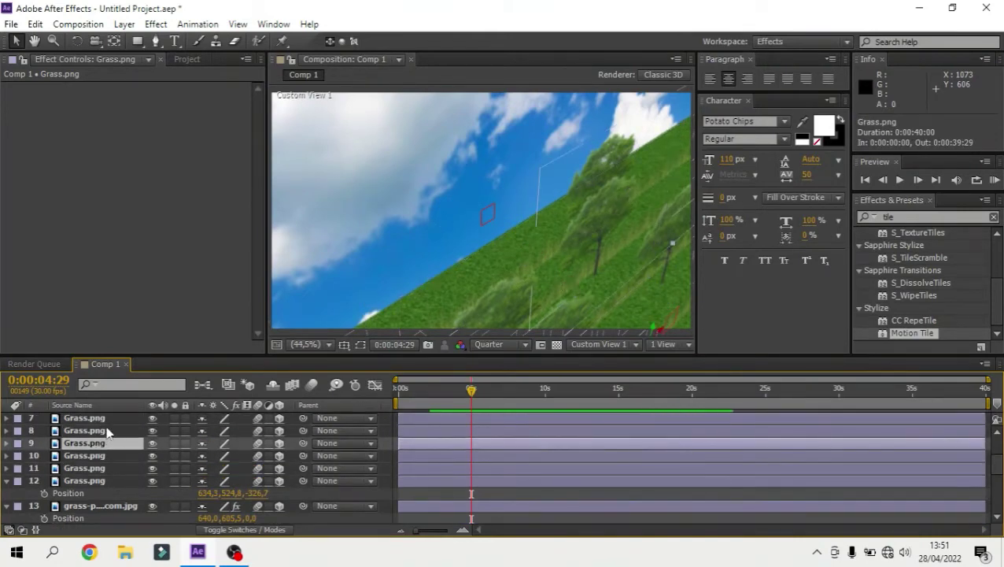
click(108, 431)
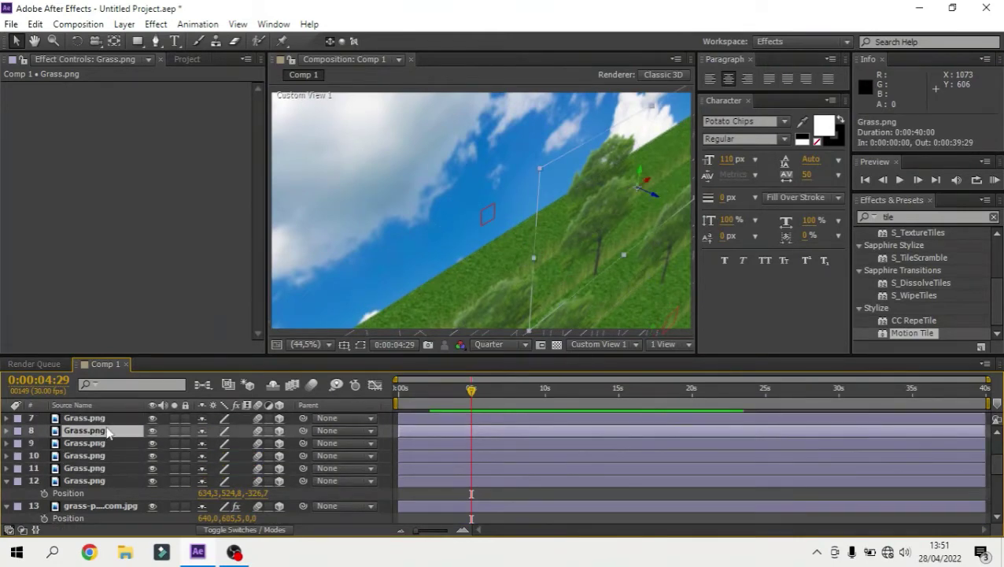
ctrl+click(99, 481)
key(p)
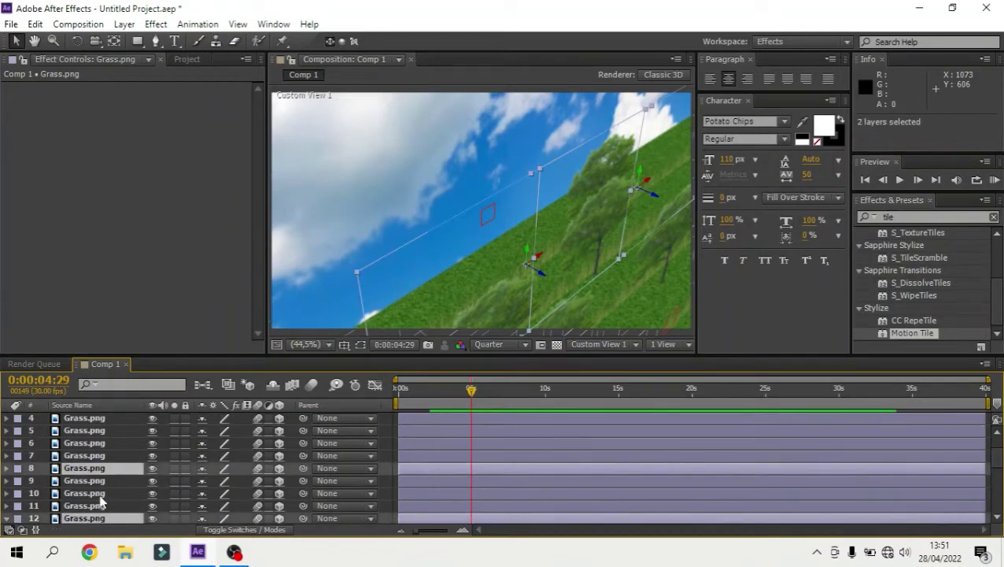
ctrl+click(95, 417)
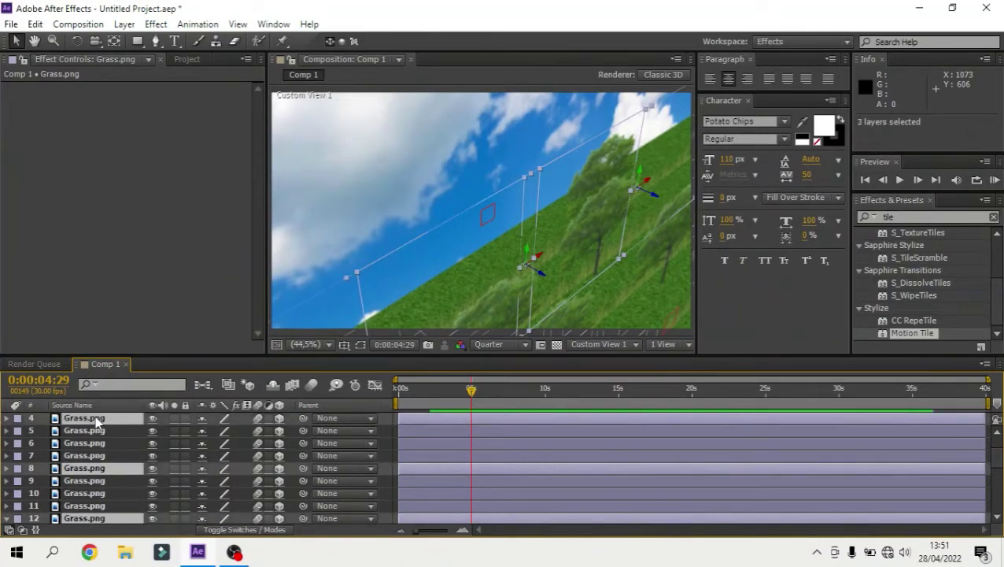
key(ctrl+bracketleft)
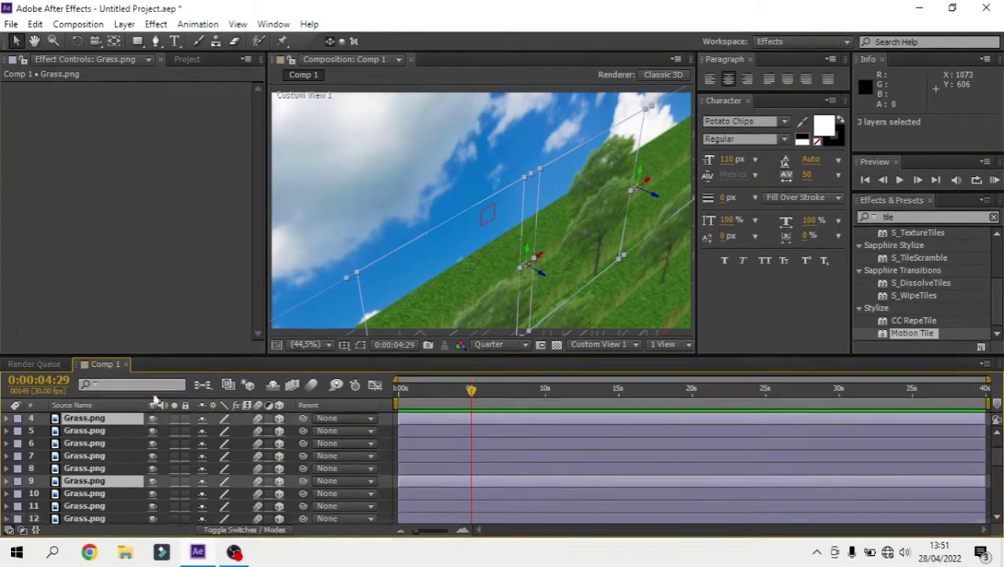
click(574, 343)
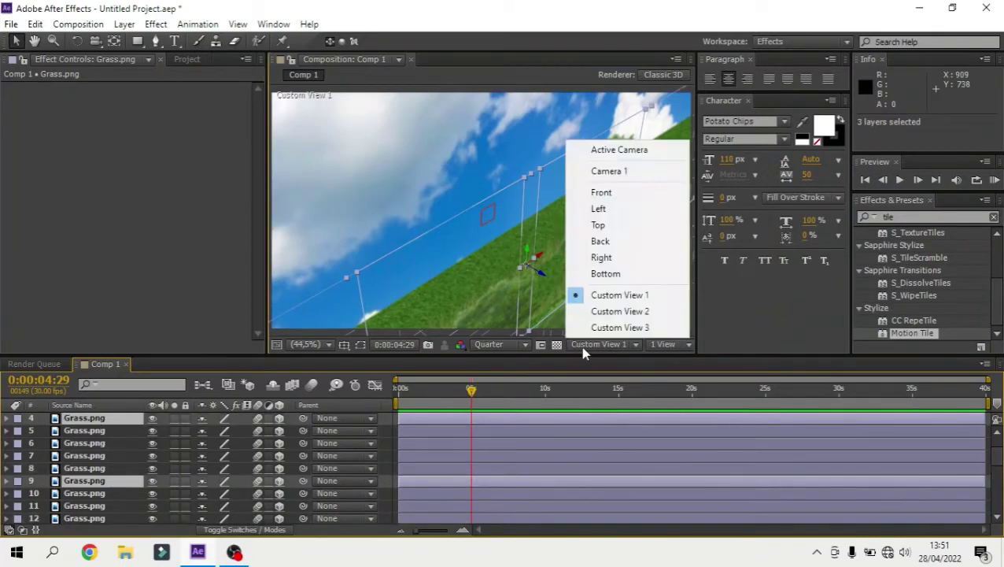
click(596, 147)
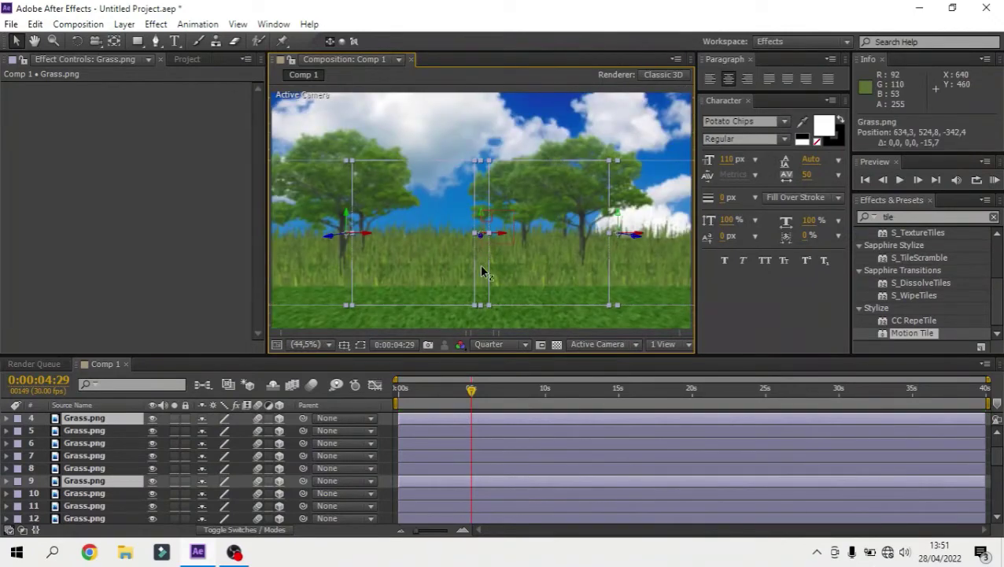
Push the selected Grass.png tiles far back along Z, then render a playback preview
drag(483, 271, 477, 462)
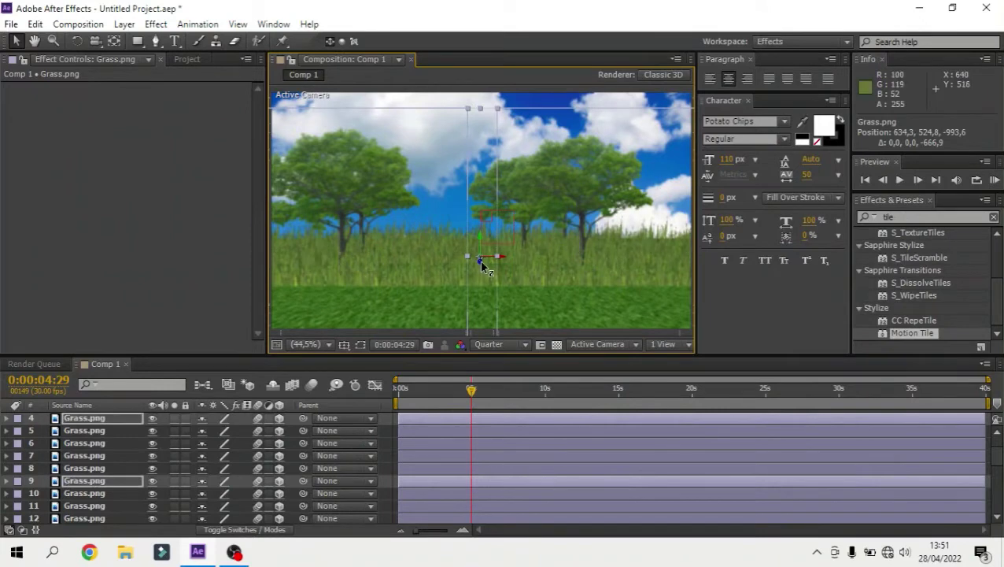
drag(482, 266, 482, 302)
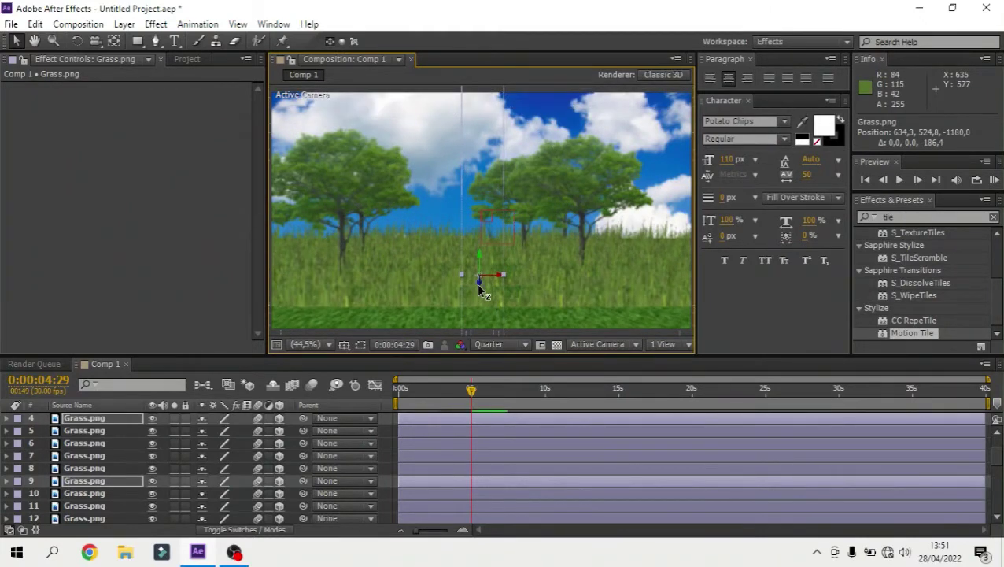
drag(477, 284, 478, 306)
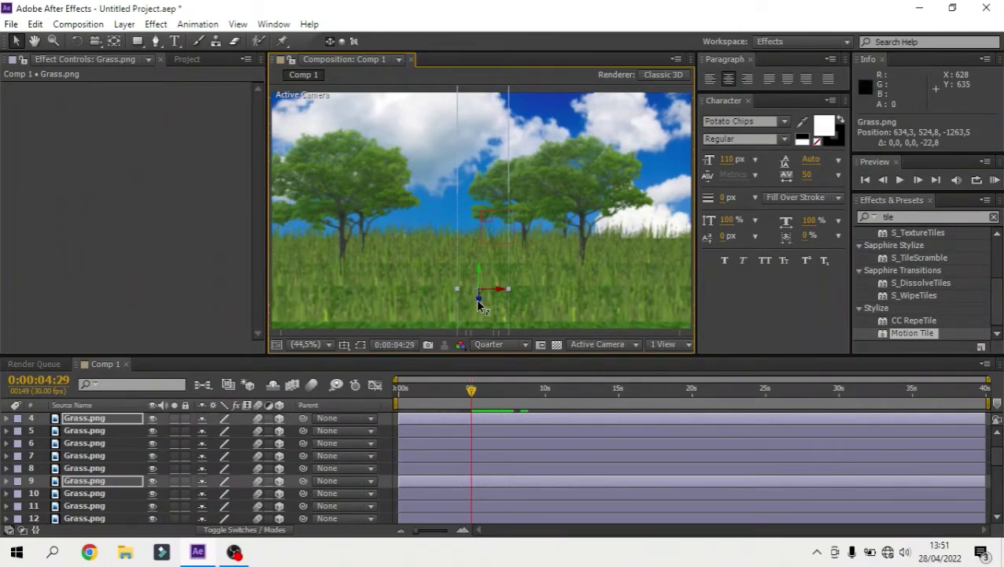
click(438, 443)
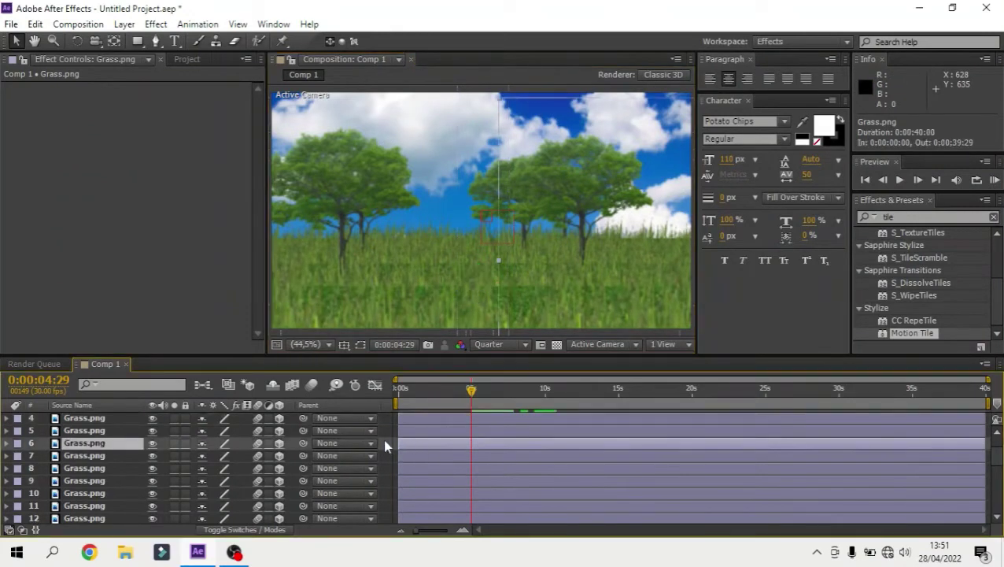
click(994, 180)
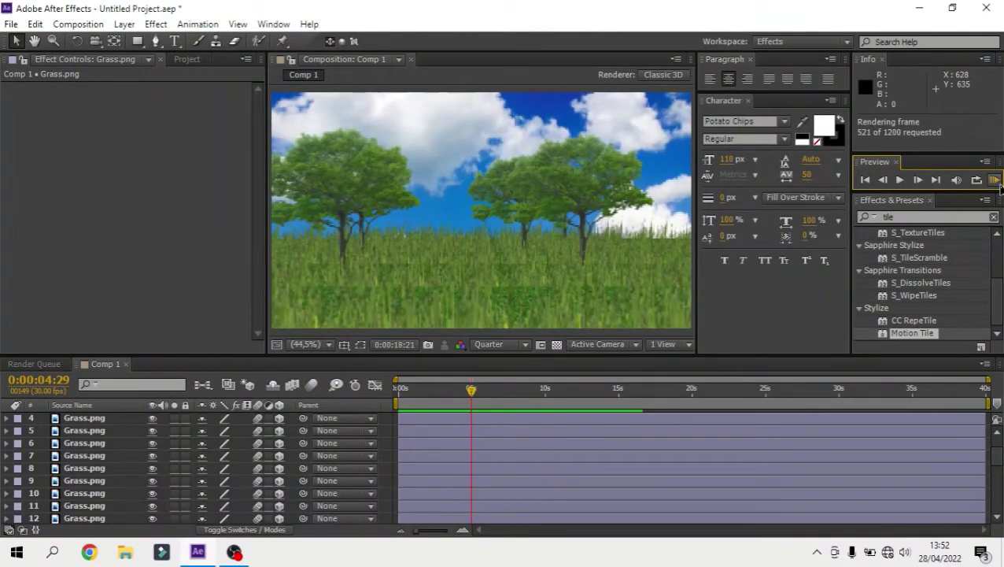
click(995, 180)
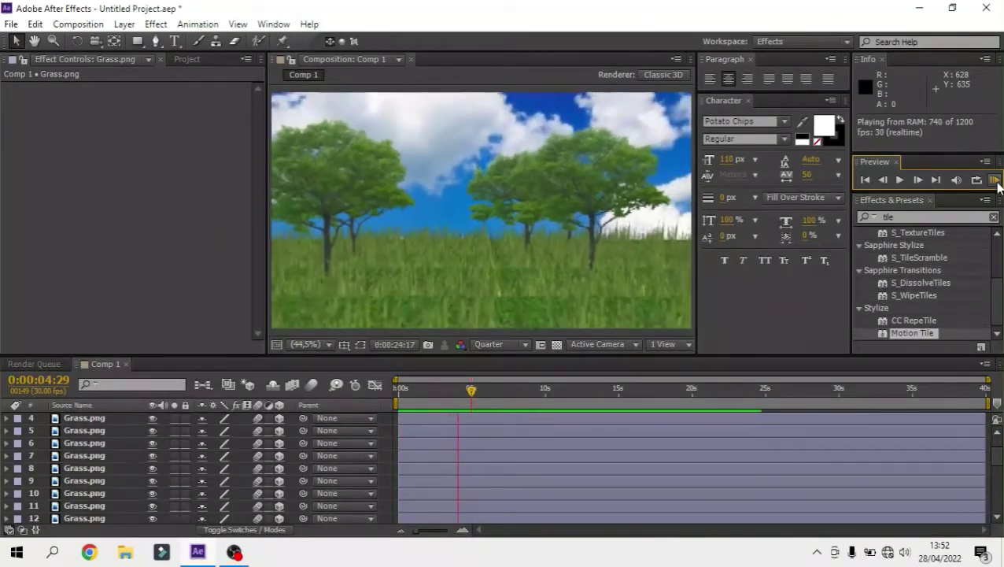
click(995, 180)
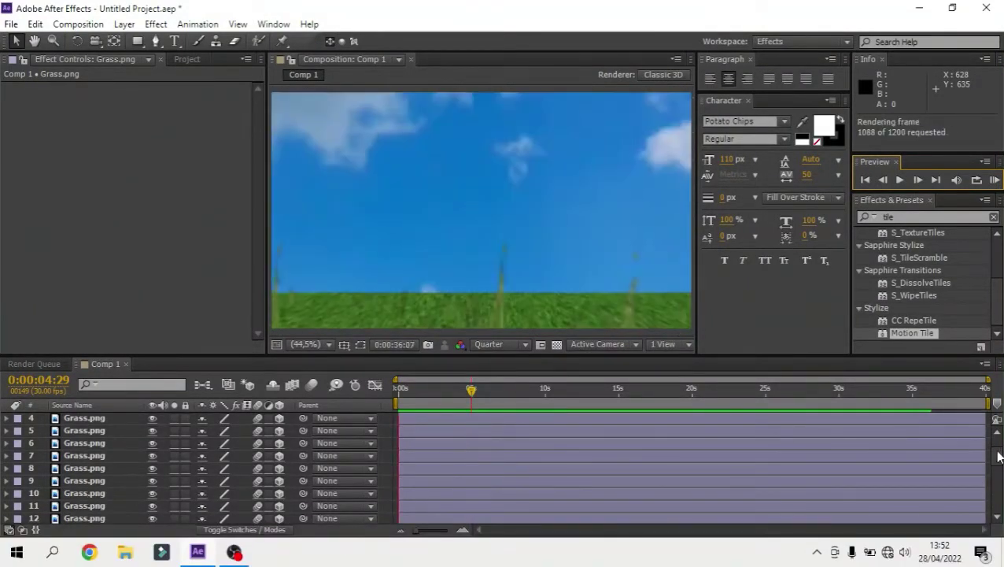
drag(997, 460, 997, 492)
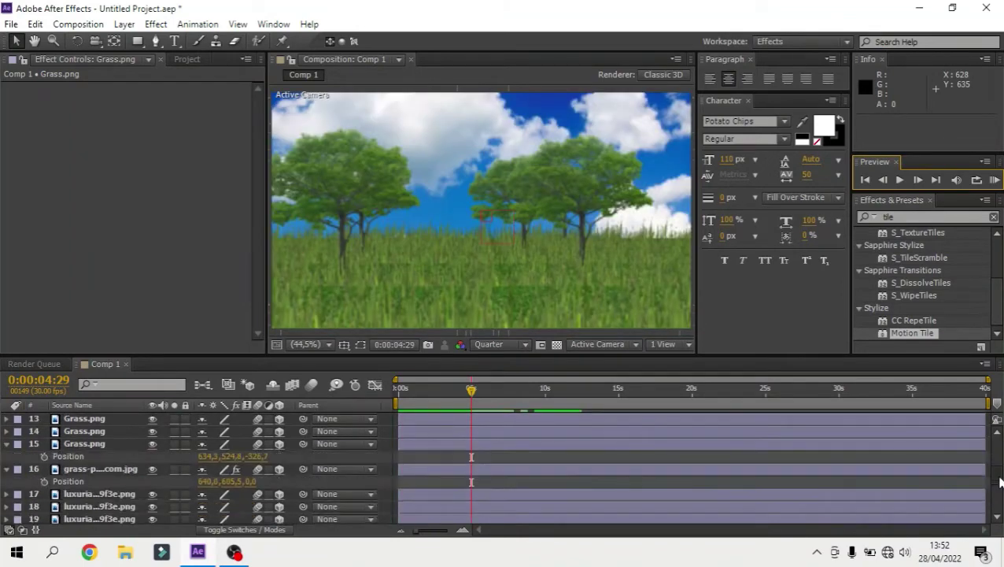
Move tree layer 17 further right, to position 978.7, 372.2, −579.5
scroll(668, 489, down, 2)
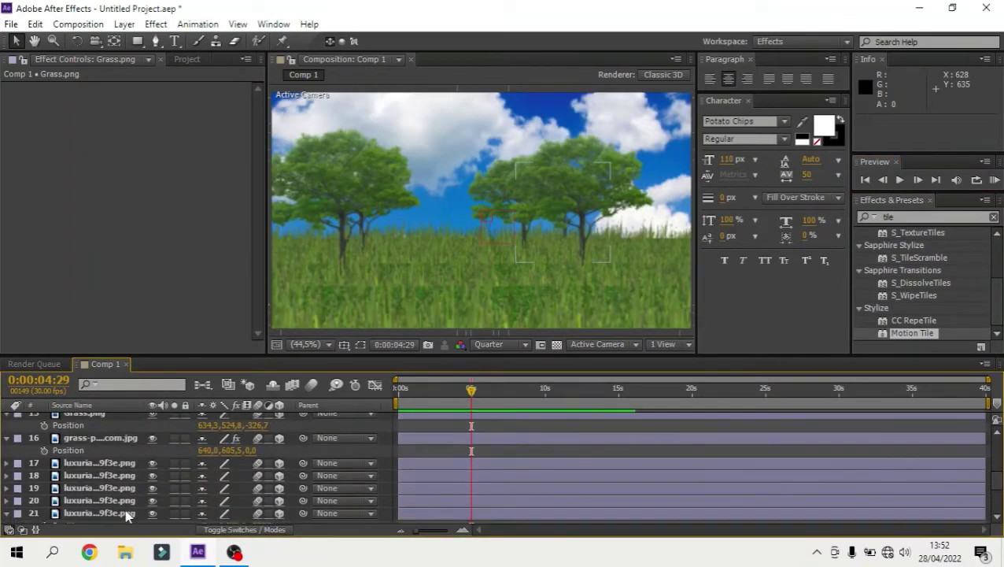
click(125, 508)
click(120, 501)
click(120, 489)
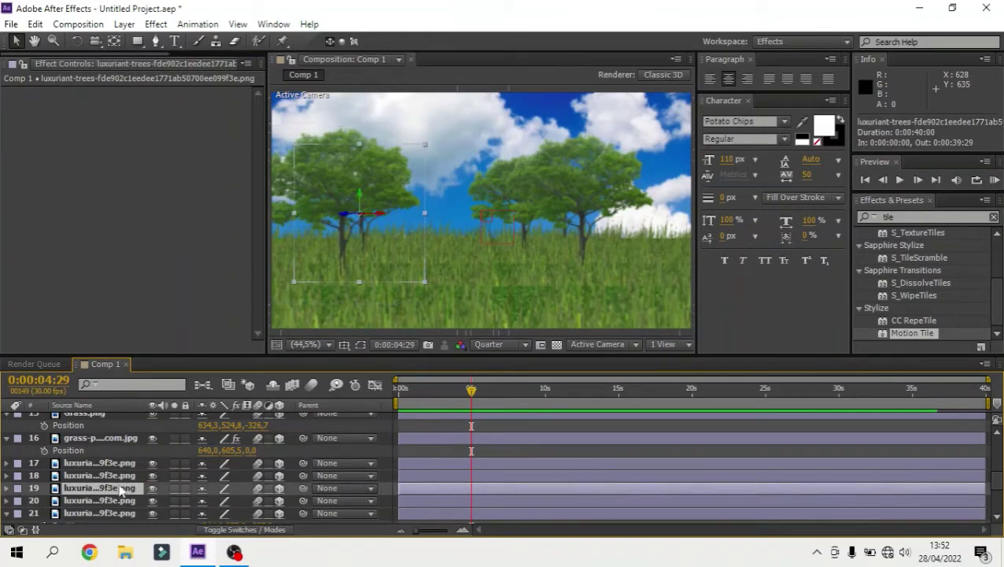
click(121, 476)
click(122, 464)
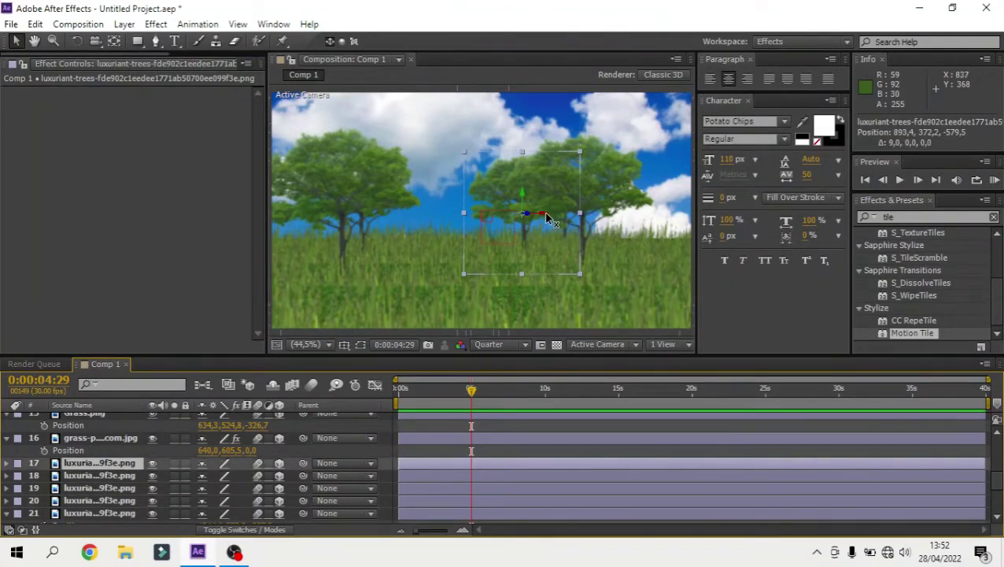
drag(545, 213, 576, 218)
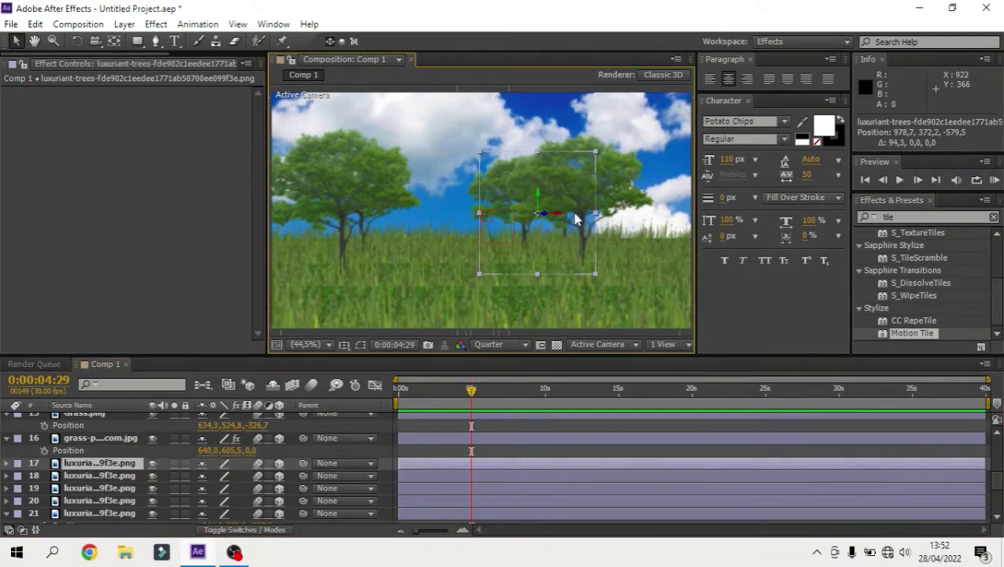
click(486, 447)
Add a new text layer to the comp reading '3D ROOM'
scroll(483, 445, down, 5)
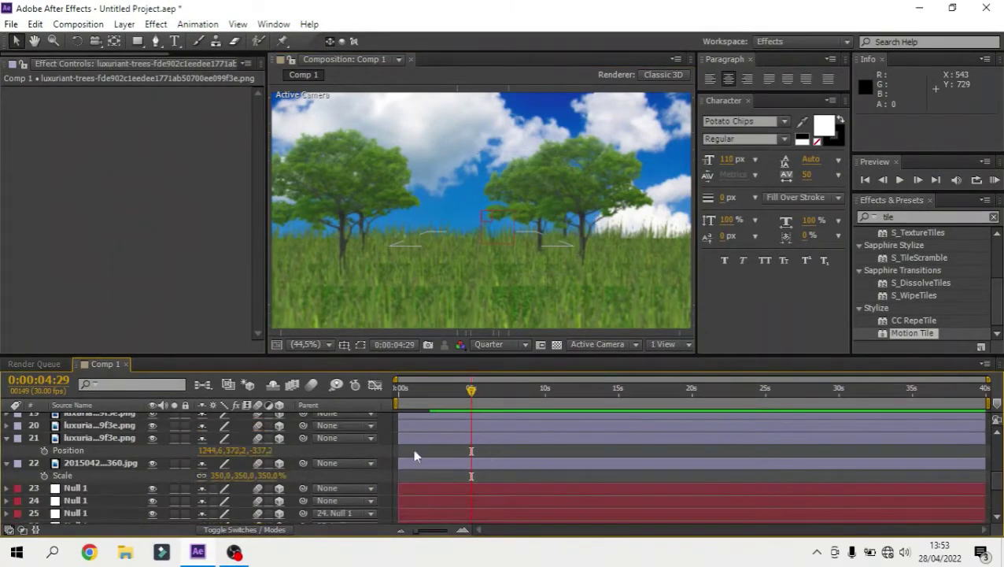
right_click(396, 439)
mouse_move(417, 287)
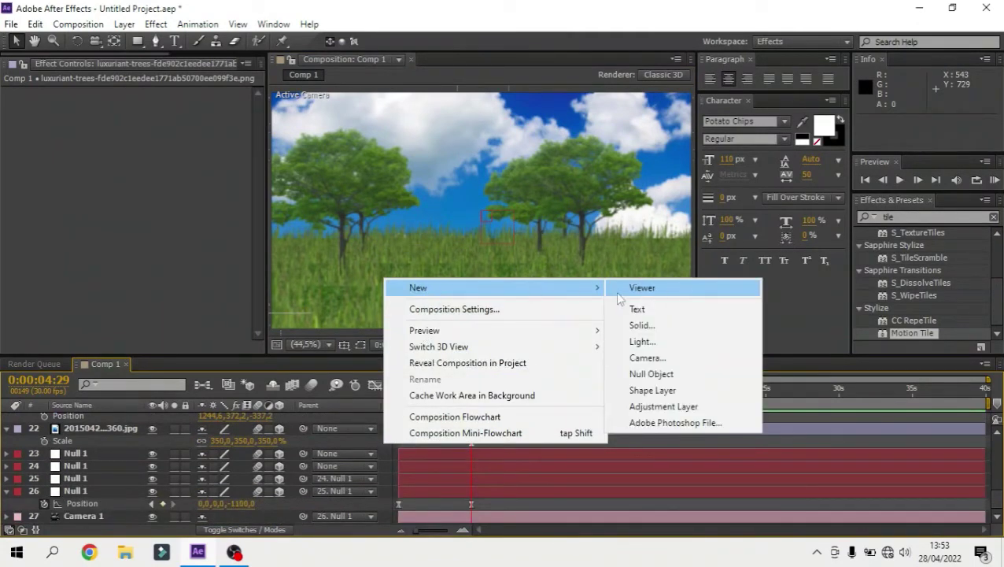
click(636, 310)
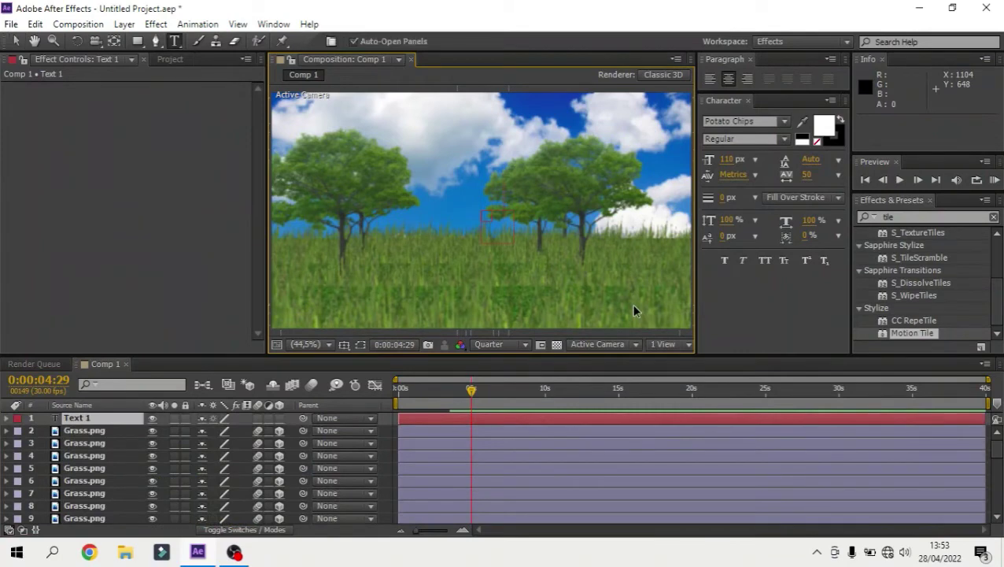
text(3D)
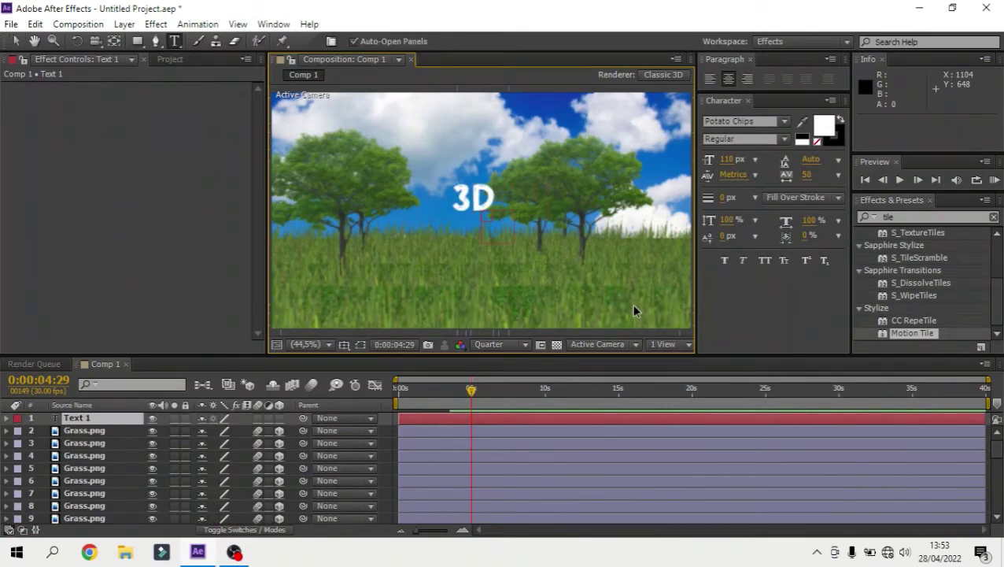
text( ROO)
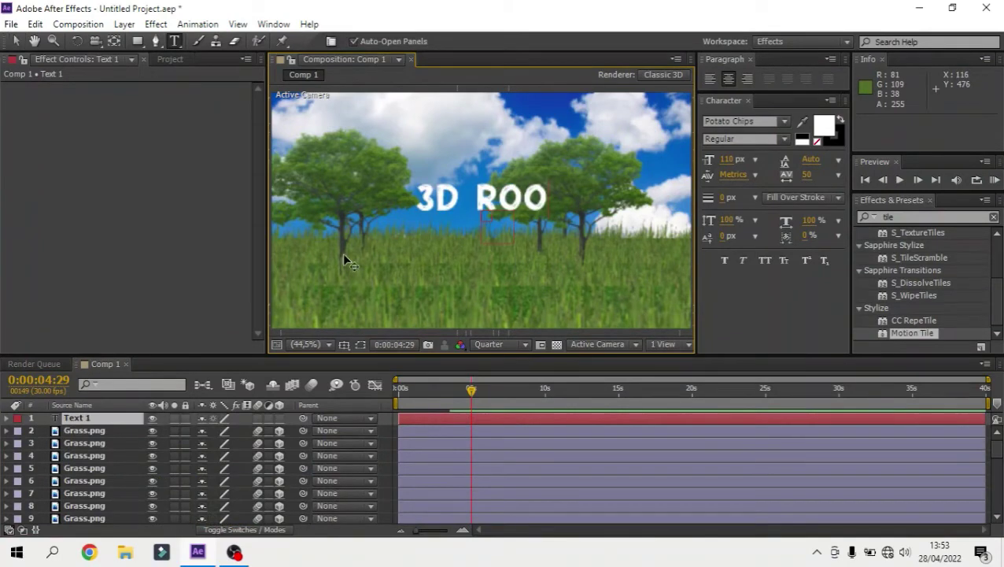
text(m)
text(M)
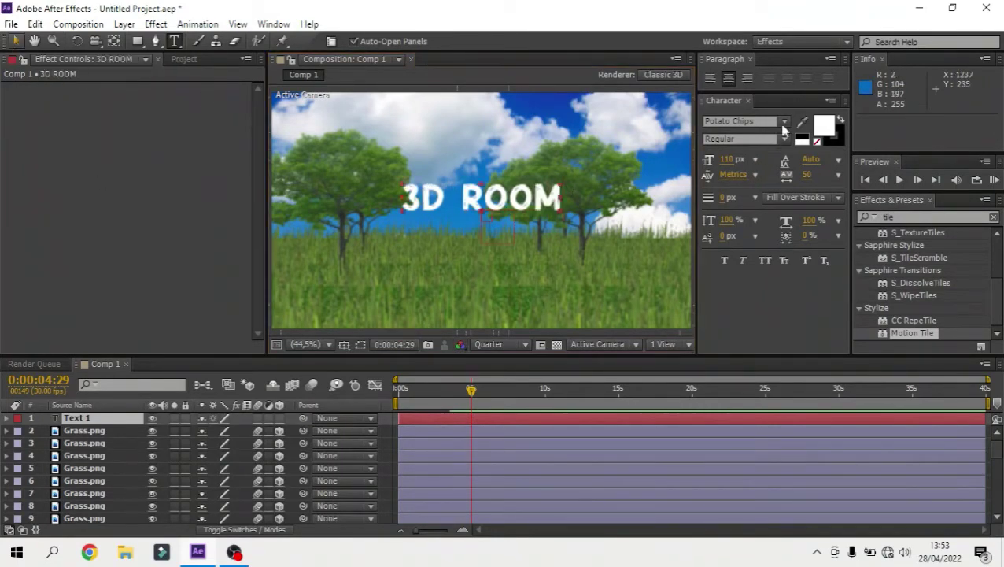
Set the title's font to Montserrat Bold in the Character panel
click(767, 120)
scroll(763, 211, down, 5)
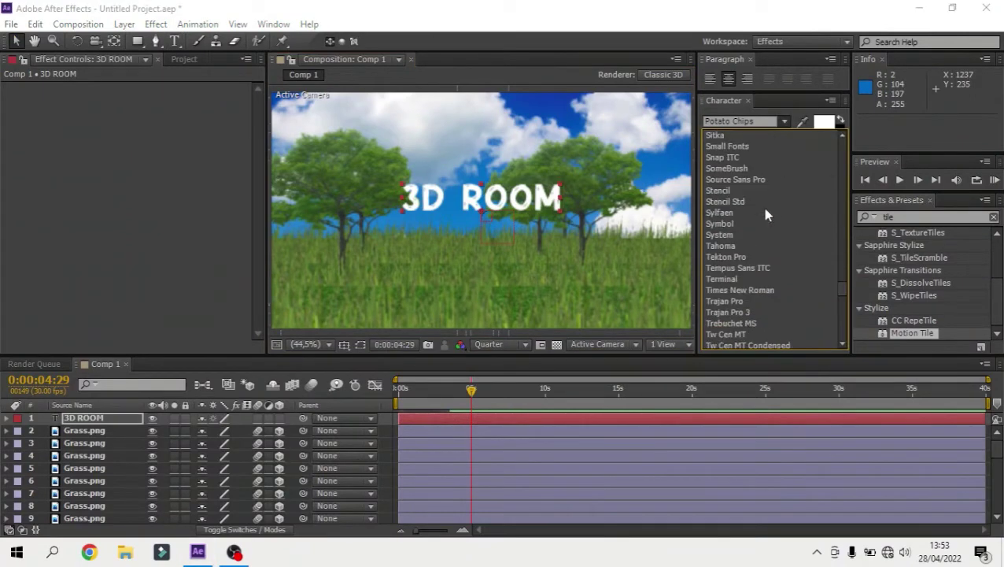
scroll(763, 211, down, 1)
scroll(734, 226, up, 4)
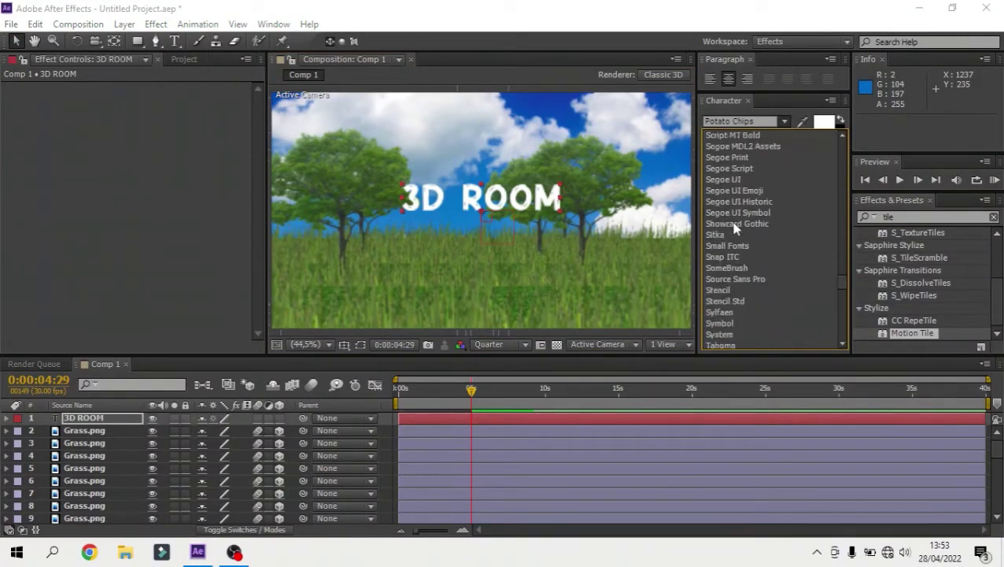
scroll(734, 226, up, 4)
scroll(734, 226, up, 2)
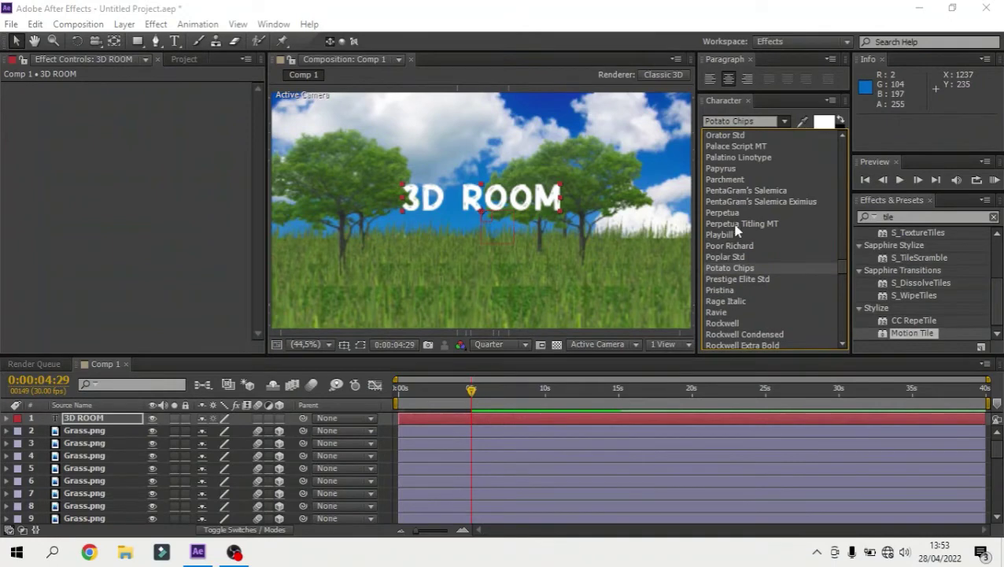
scroll(736, 228, up, 2)
scroll(737, 227, up, 2)
scroll(737, 226, up, 1)
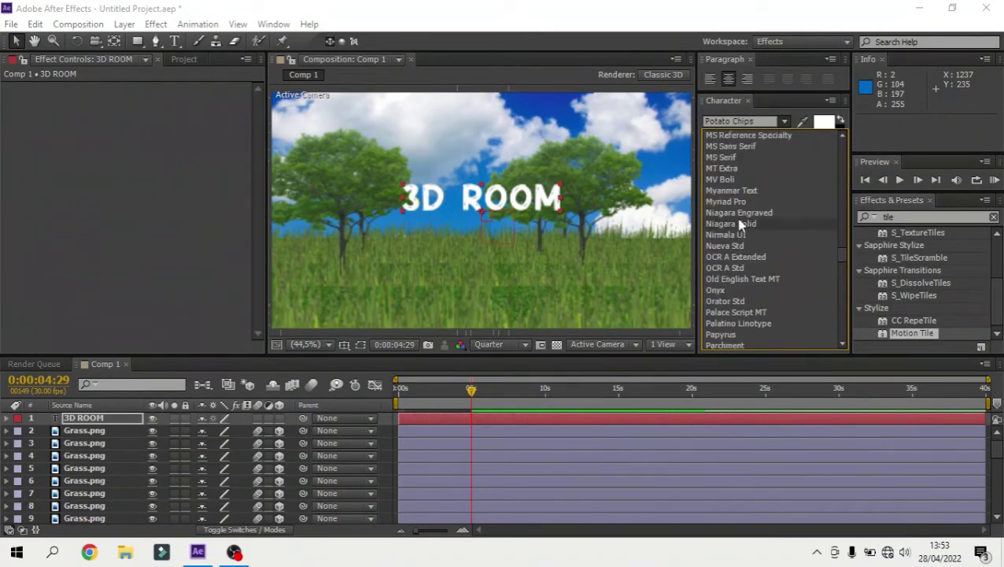
scroll(738, 228, up, 1)
scroll(740, 216, up, 2)
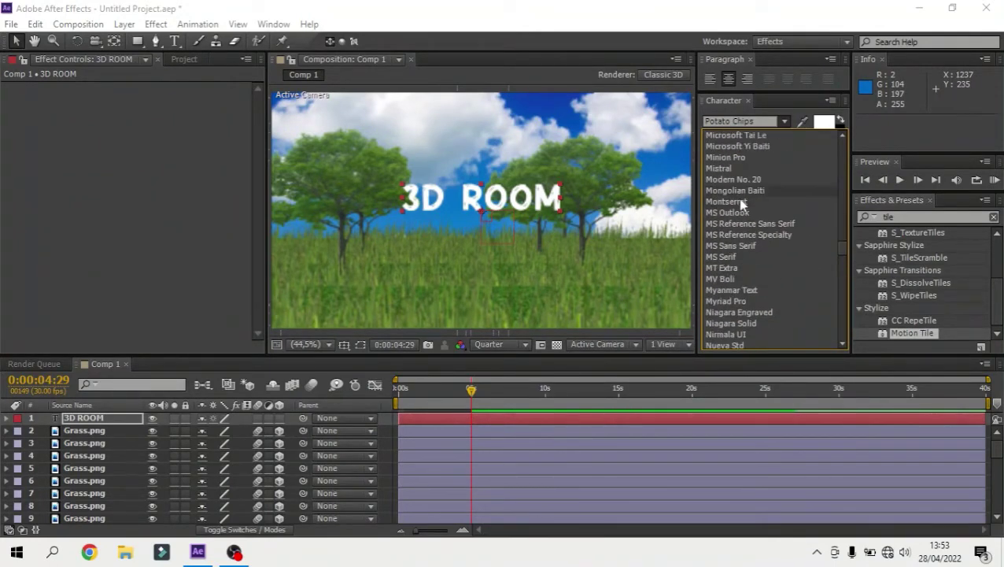
click(739, 202)
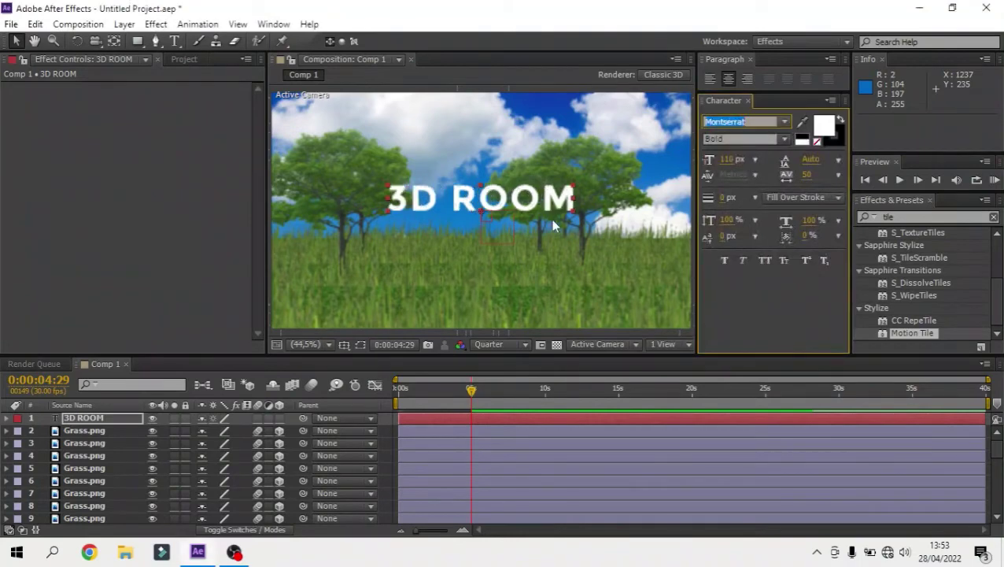
Make the title a 3D layer and add a Position keyframe at 0:00:02:18
click(276, 421)
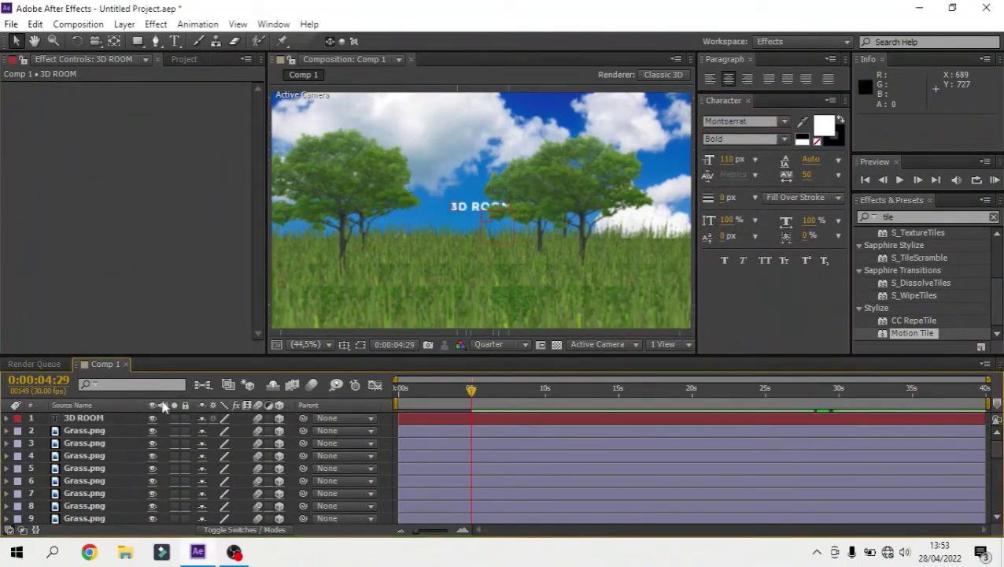
click(122, 418)
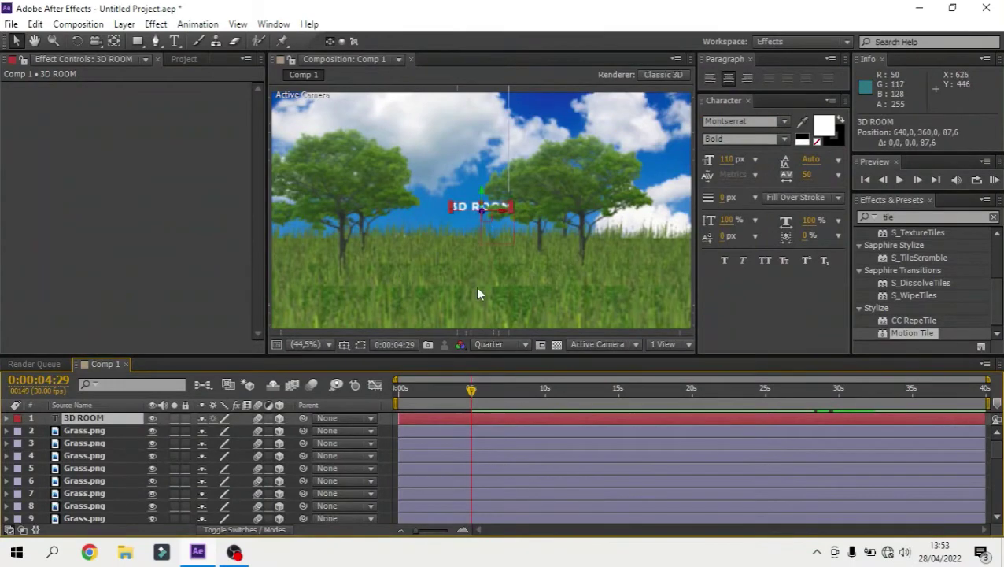
click(556, 55)
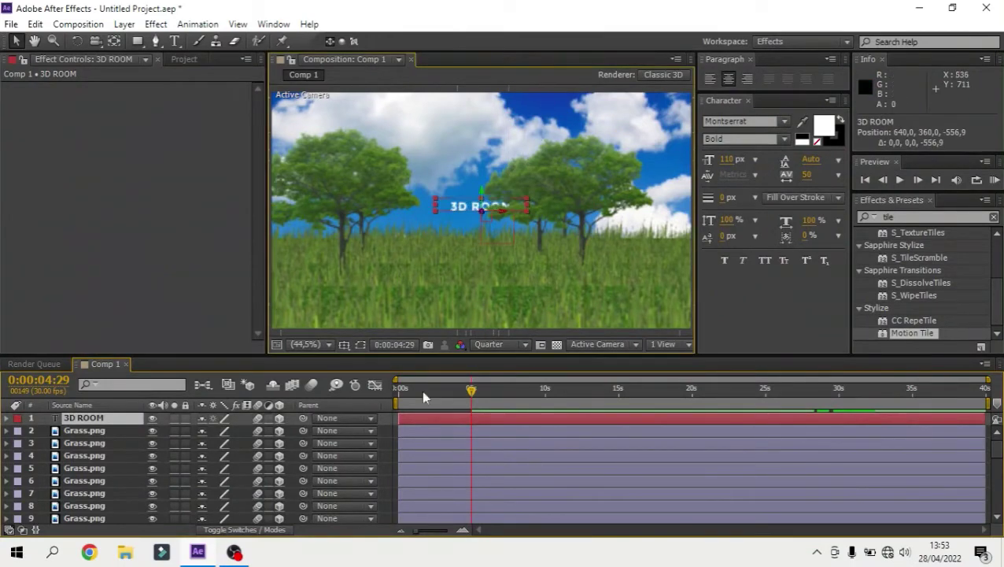
click(437, 390)
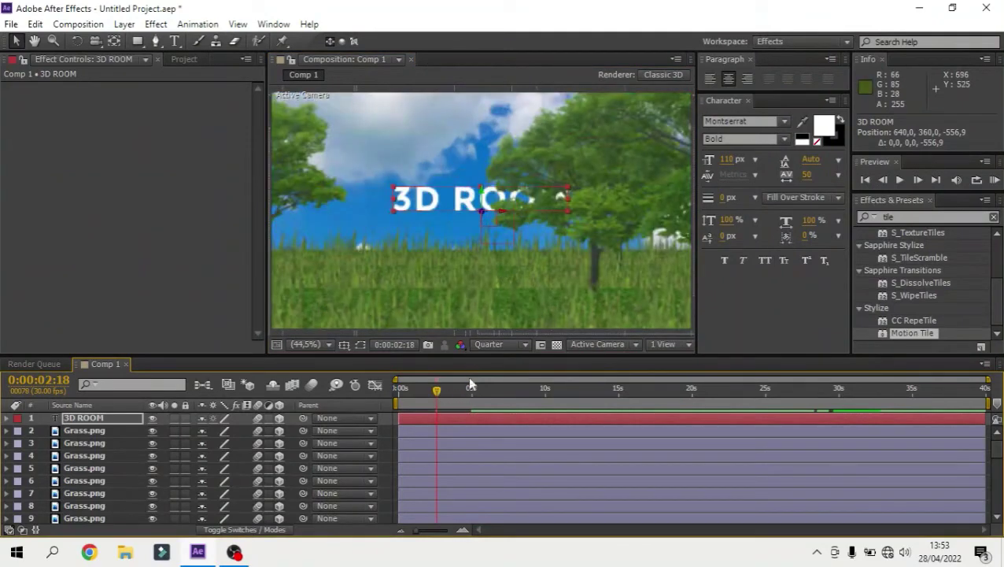
key(alt+shift+p)
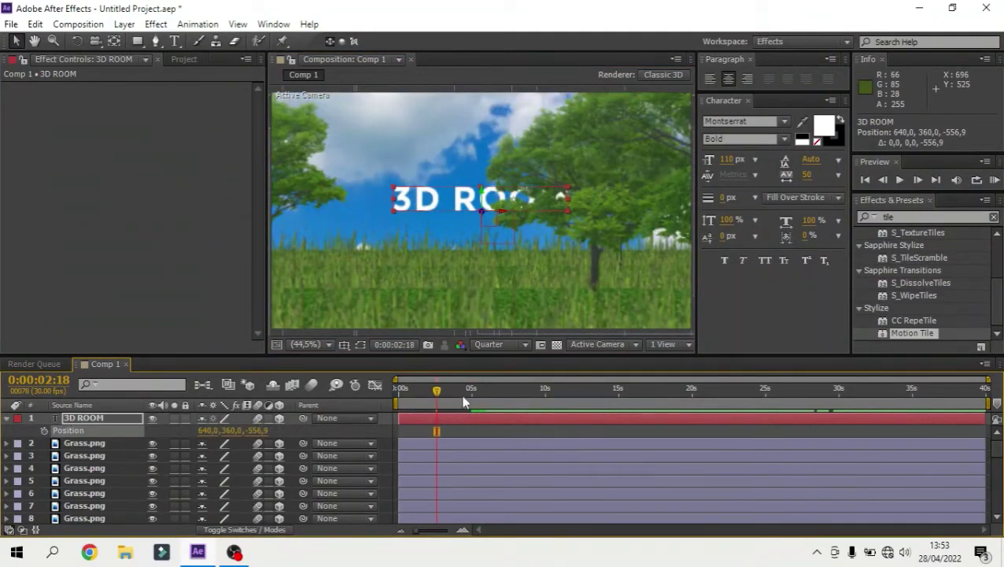
At 0:00:04:18, set the title's Z to -1000 and lower it to Y 649.7
click(466, 390)
click(260, 431)
text(-900)
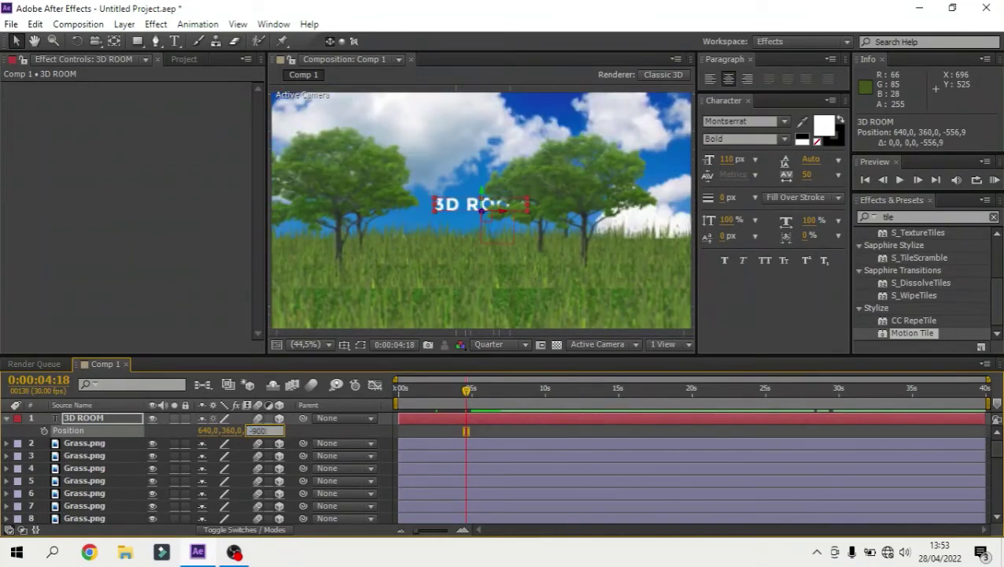
key(Return)
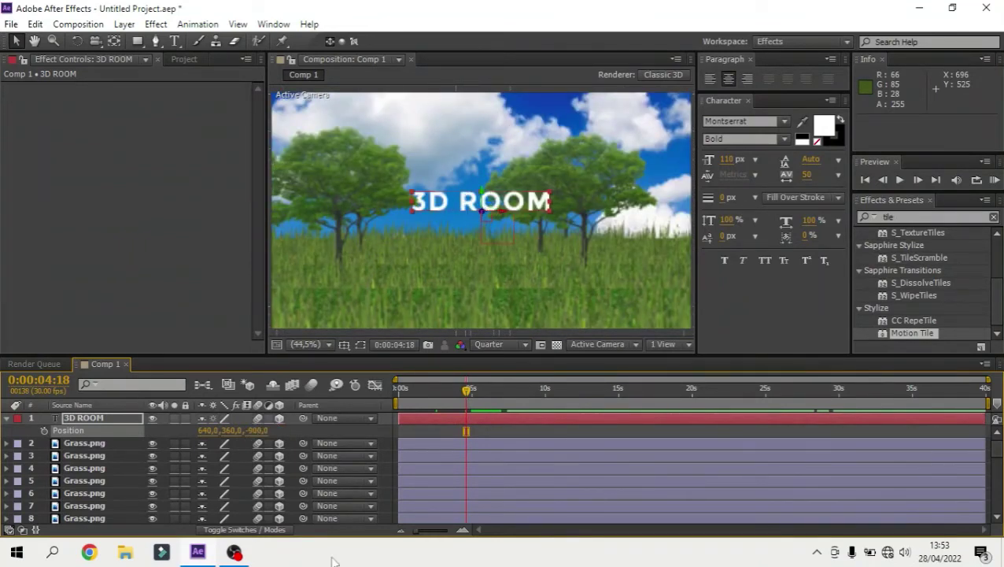
click(260, 430)
text(-1000)
key(Return)
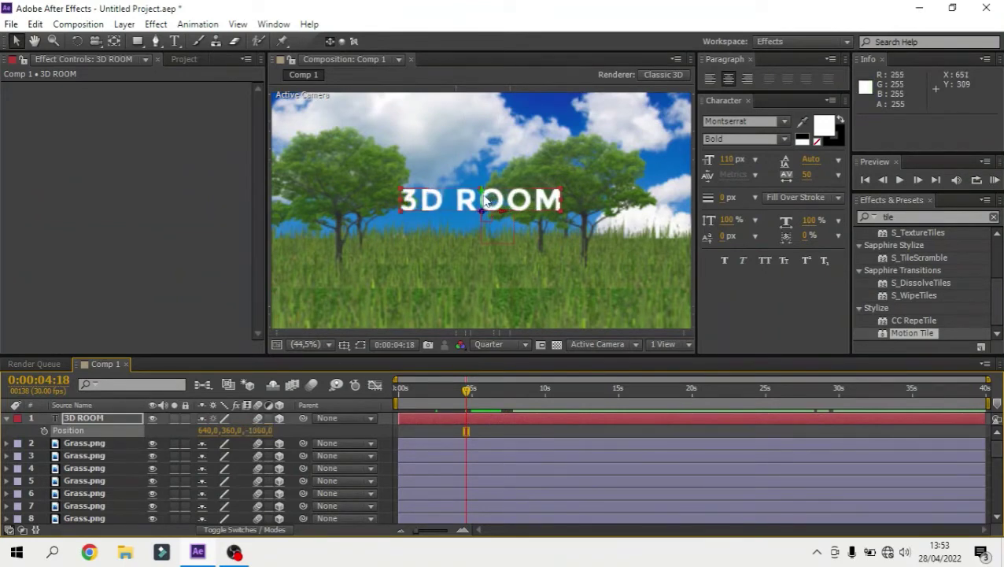
drag(482, 191, 477, 295)
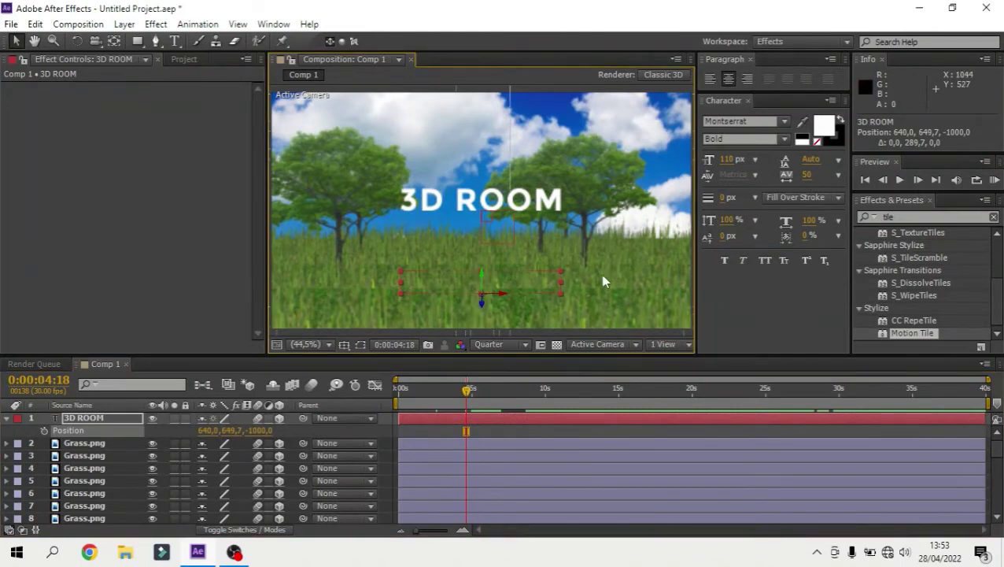
Scale the title to 200% and move it left to 433.4, 602.5, −967.5
key(s)
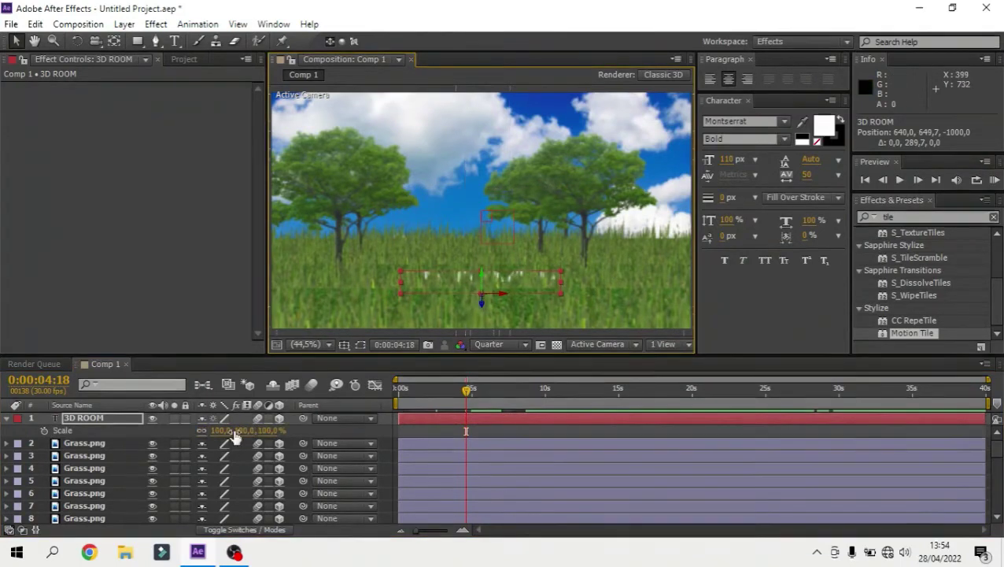
click(248, 431)
text(200)
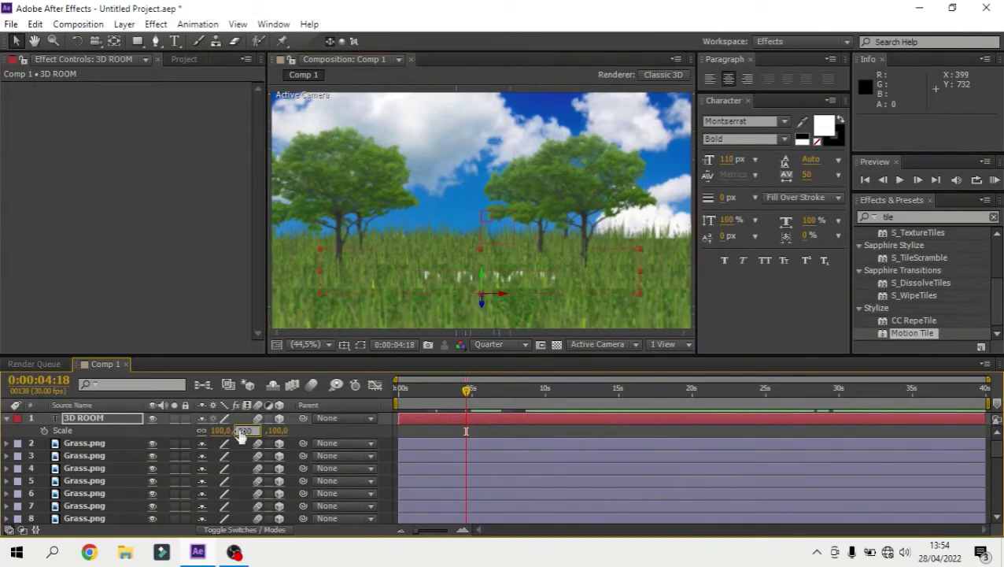
key(Return)
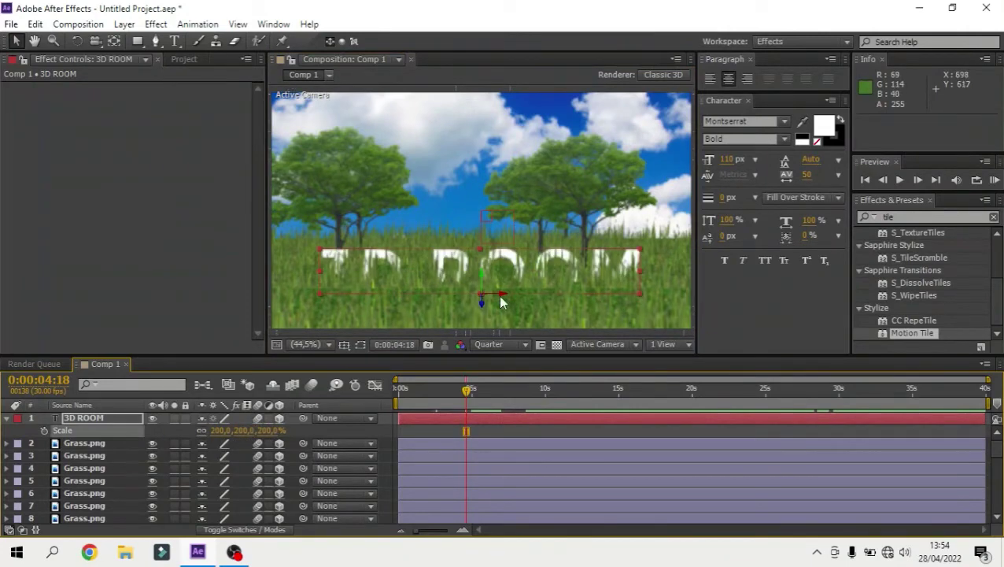
drag(501, 297, 421, 293)
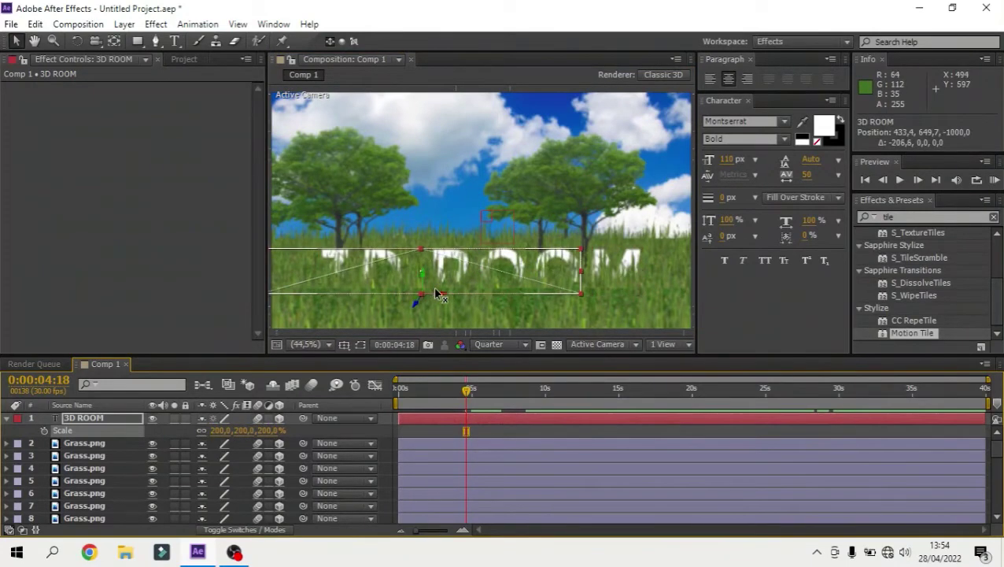
drag(417, 306, 421, 261)
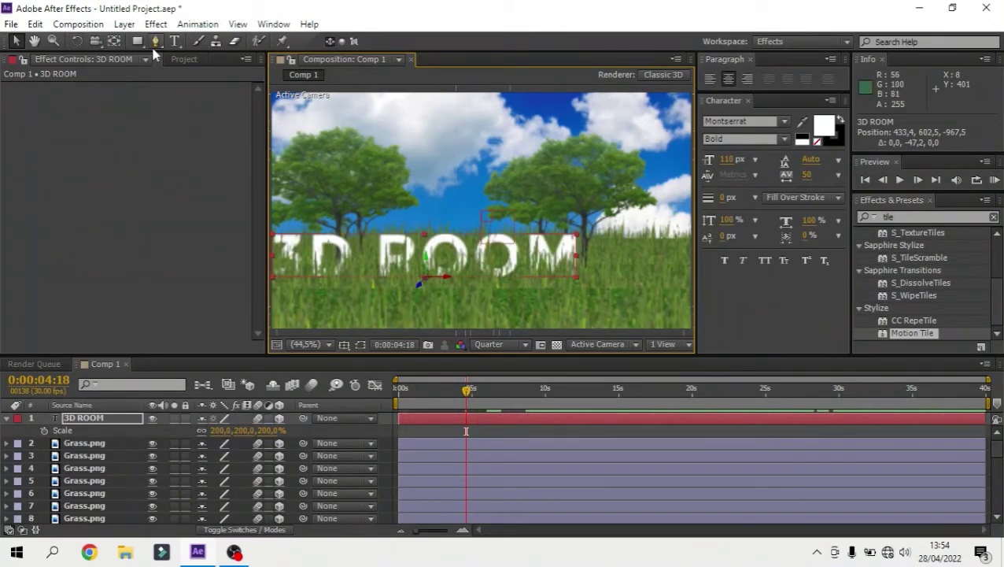
click(175, 41)
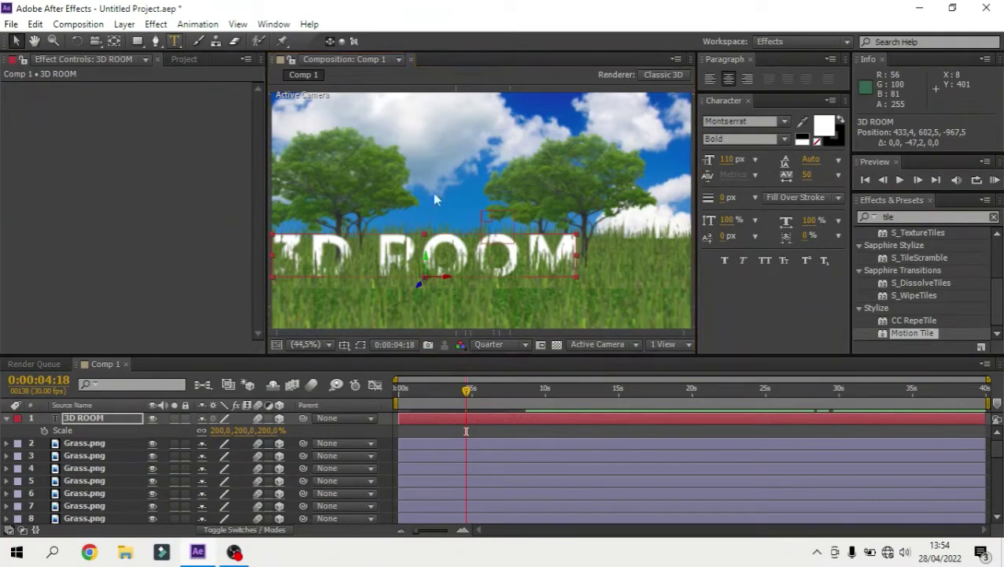
click(359, 250)
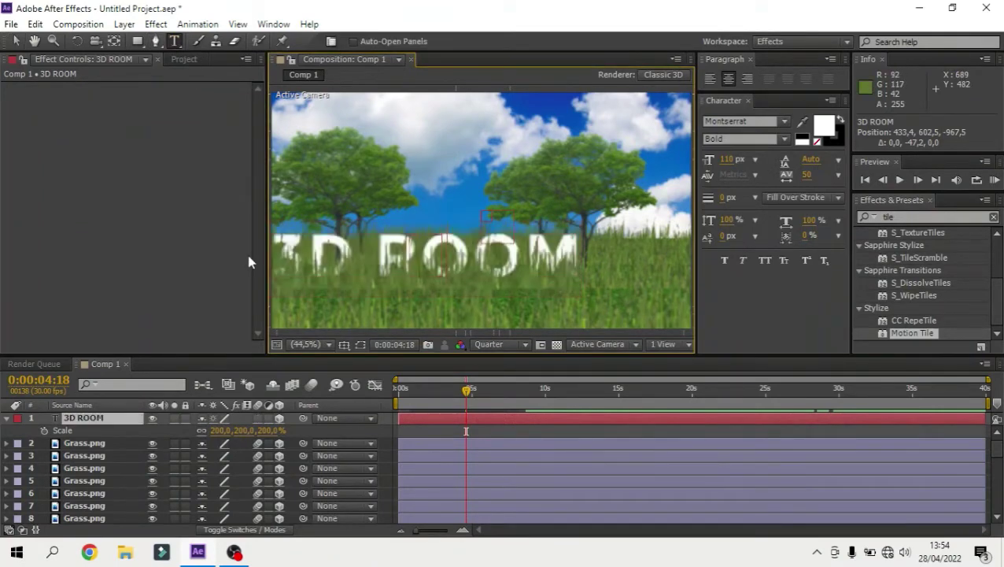
Change the title text to 'TEST' and adjust its depth among the grass
text(TEST)
click(15, 41)
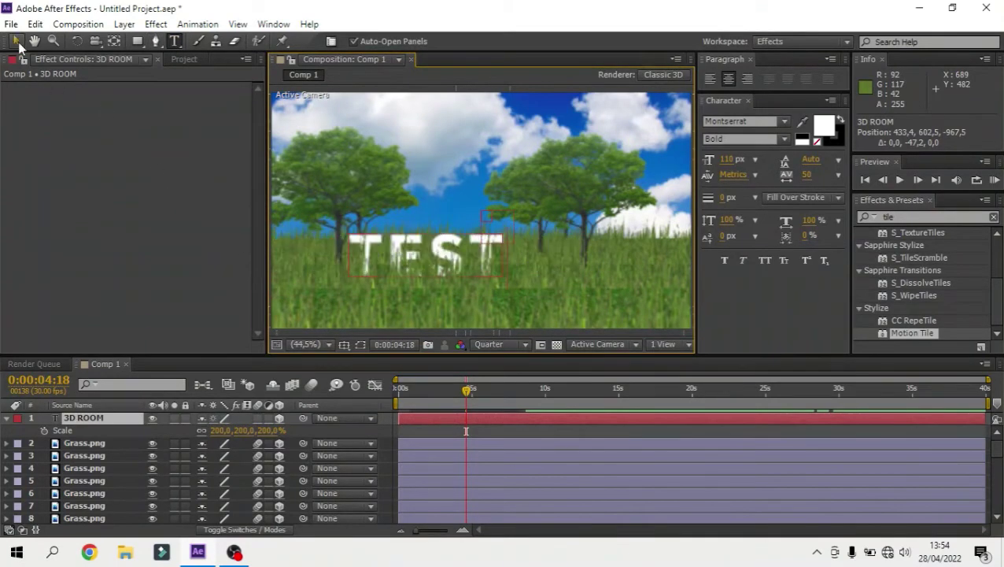
click(417, 272)
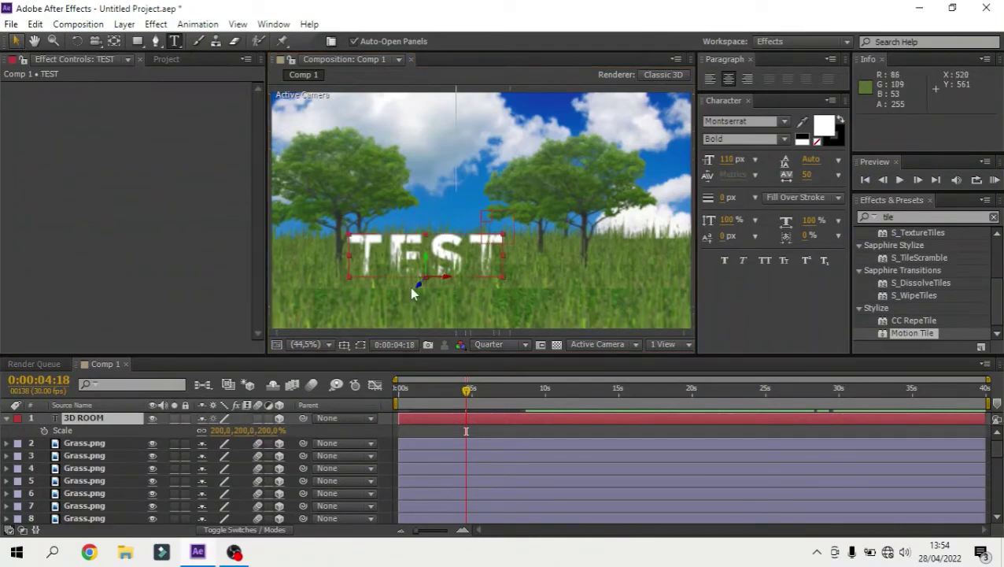
drag(411, 293, 399, 338)
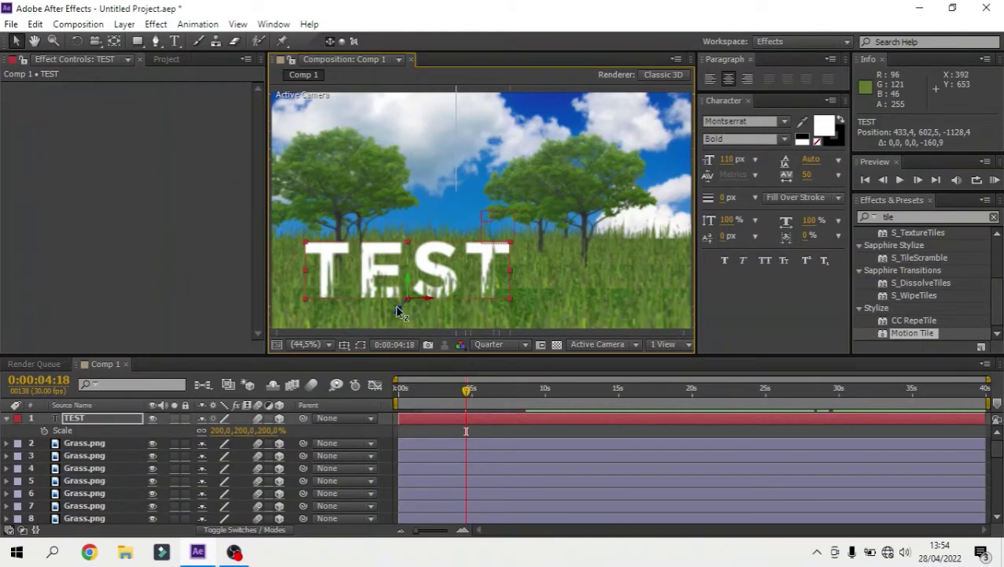
mouse_move(396, 309)
mouse_down()
mouse_move(443, 275)
mouse_move(412, 285)
mouse_up()
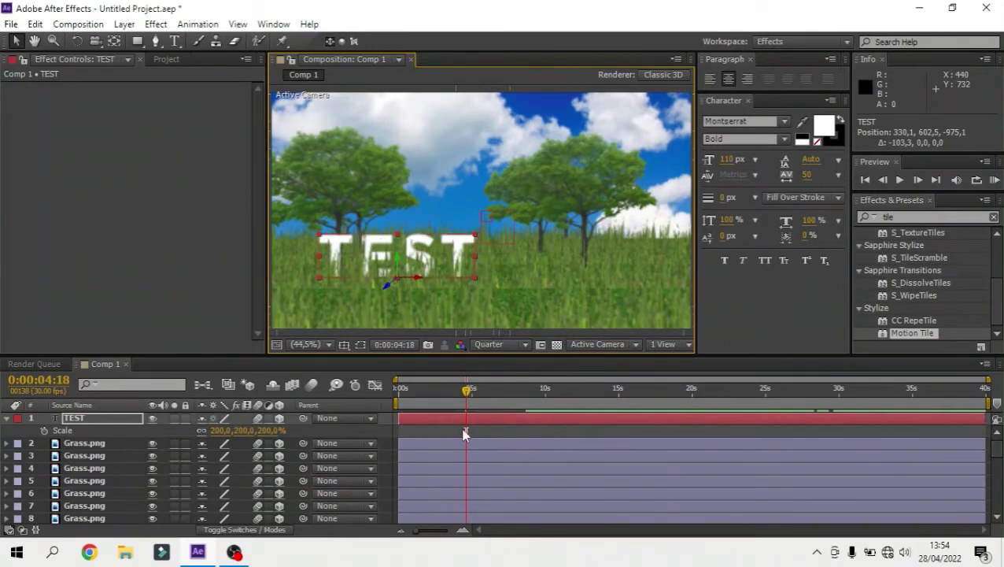
click(465, 431)
End the work area, return to 0:00:04:21, and collapse the open Scale and Position properties
key(n)
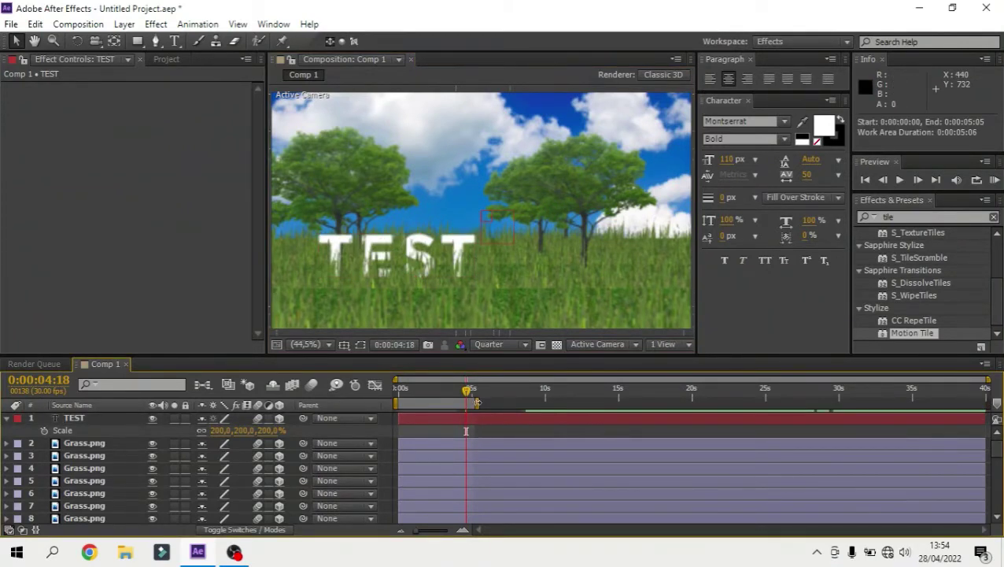
key(Home)
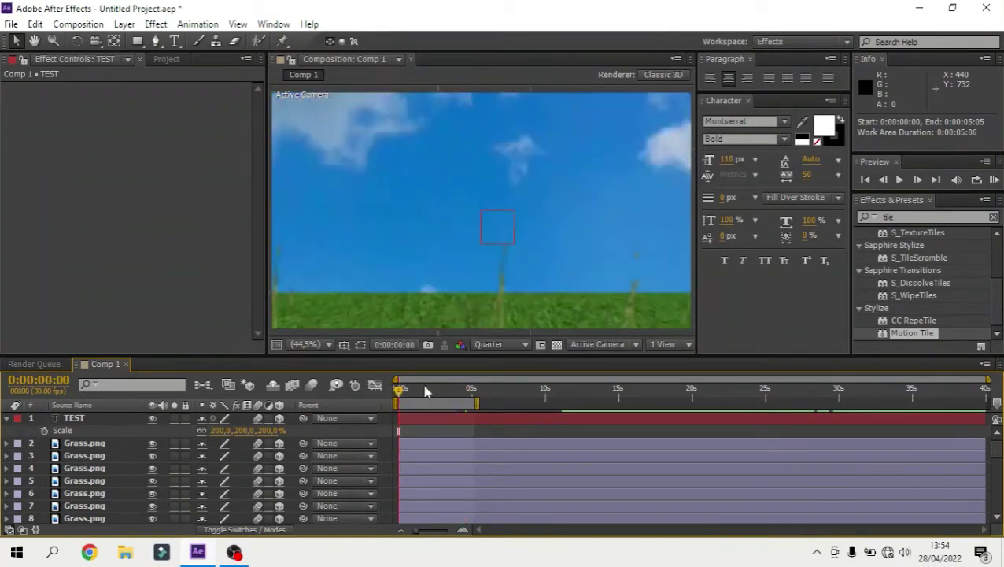
click(469, 389)
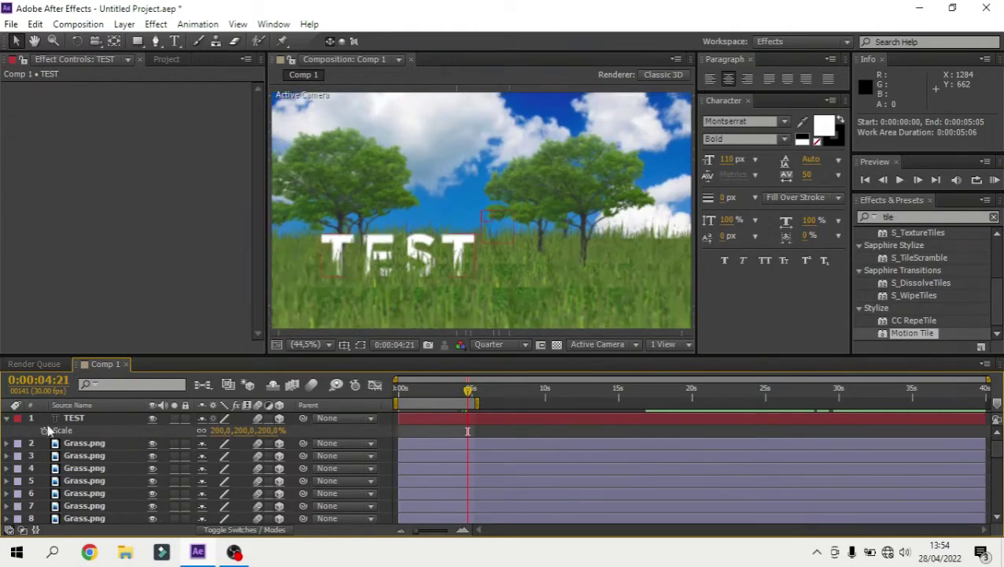
click(7, 418)
scroll(11, 471, down, 5)
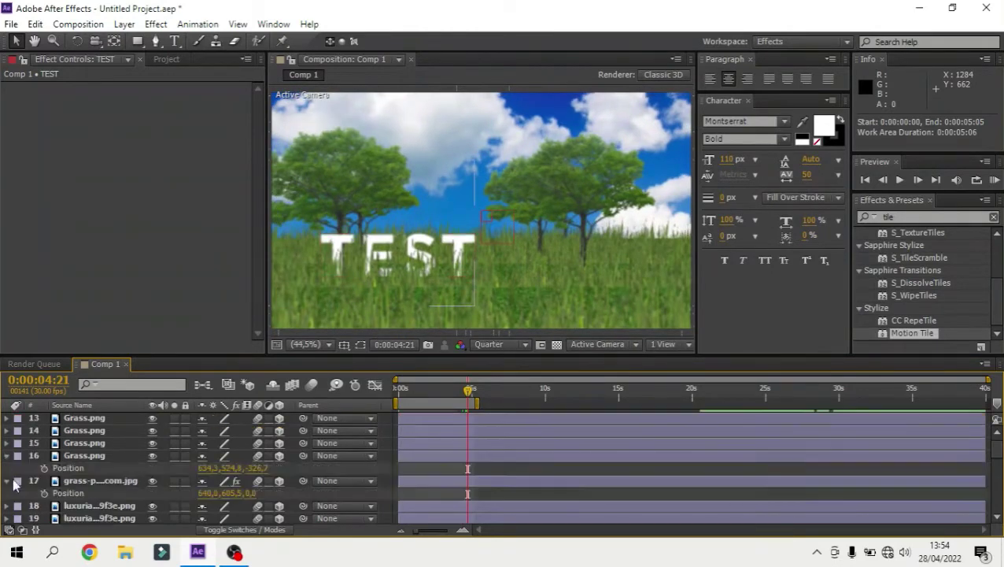
scroll(11, 471, down, 5)
click(7, 468)
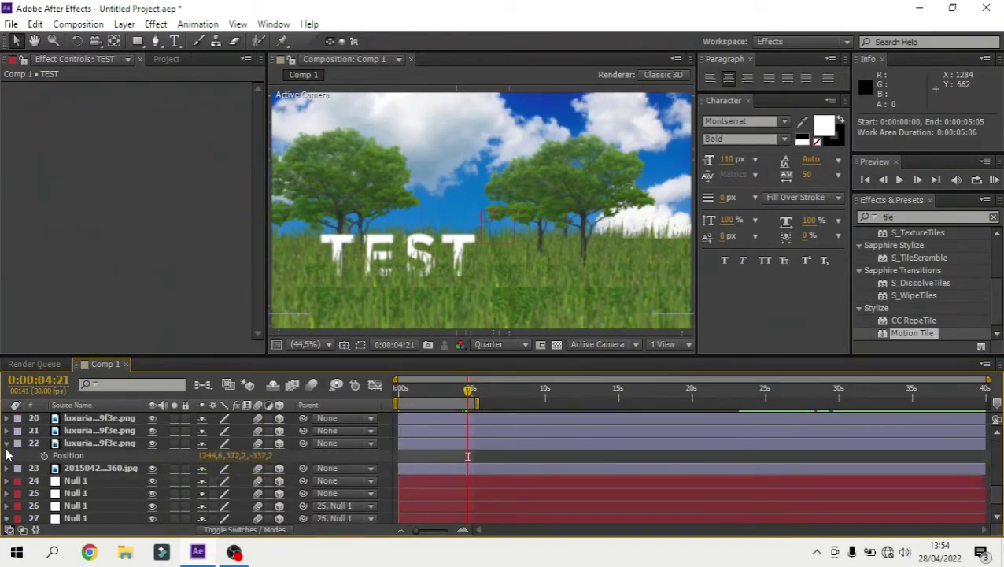
click(7, 443)
scroll(11, 476, down, 1)
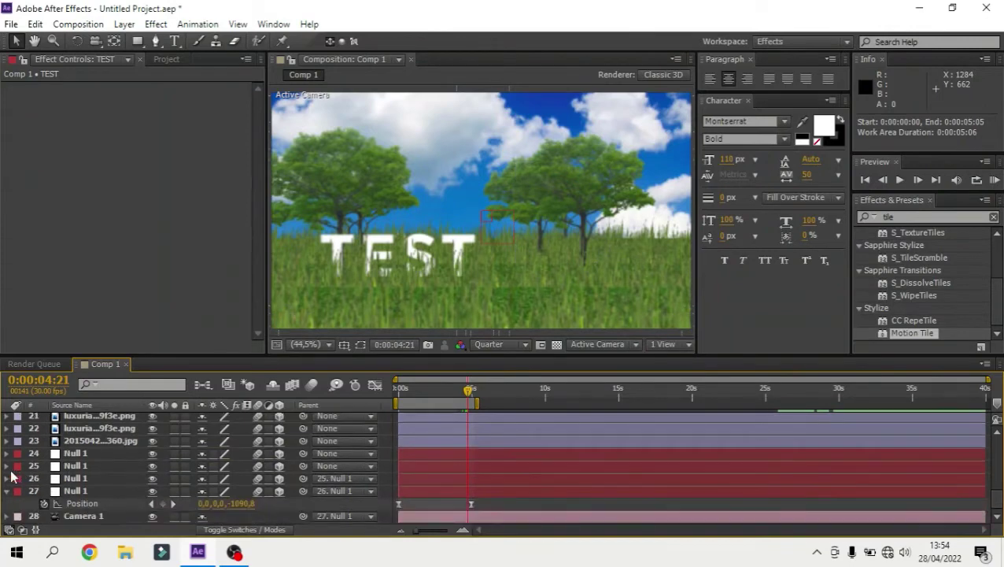
click(6, 491)
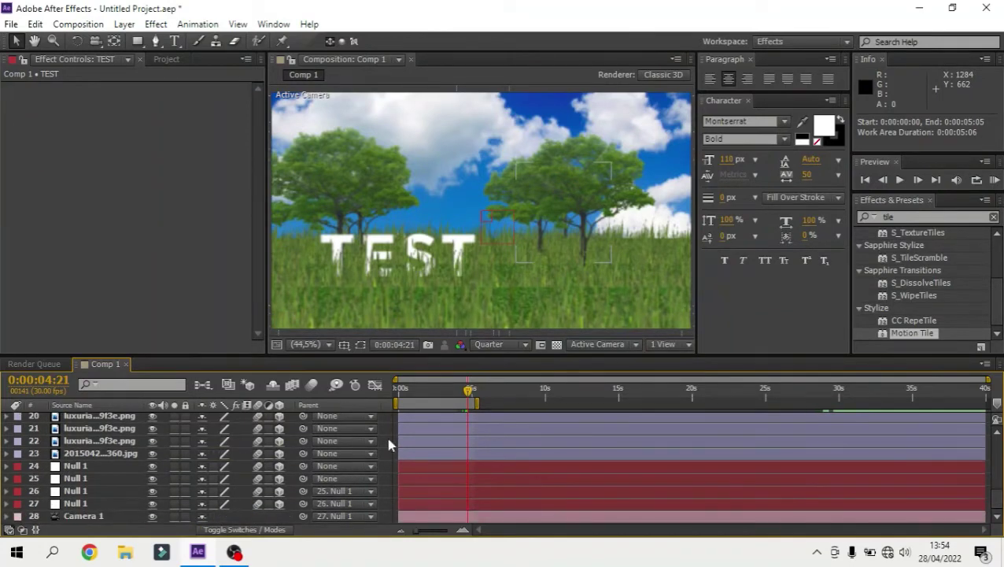
Add a point light and push it back to Z -1584.4 using Custom View 1
right_click(387, 449)
mouse_move(445, 282)
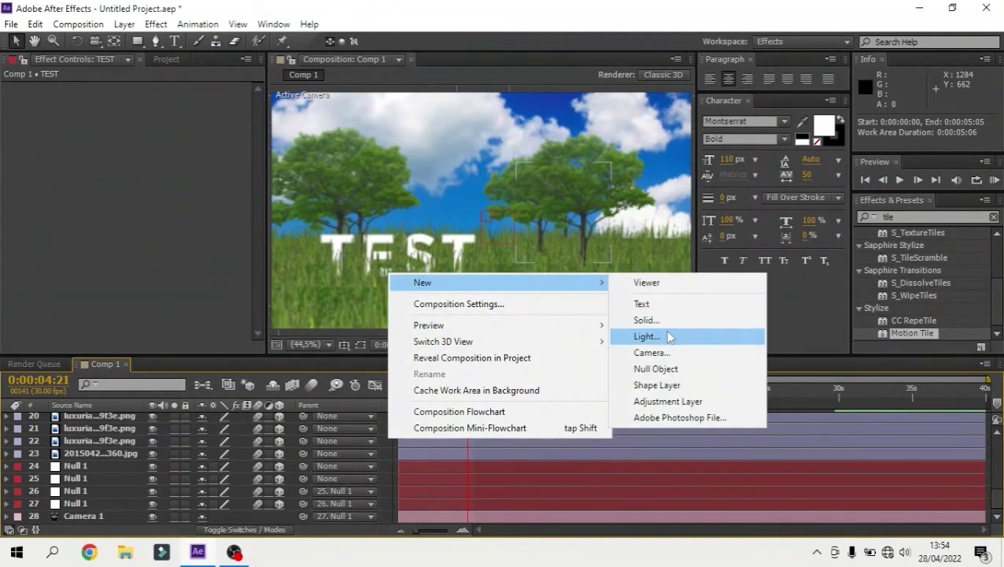
click(668, 336)
click(550, 443)
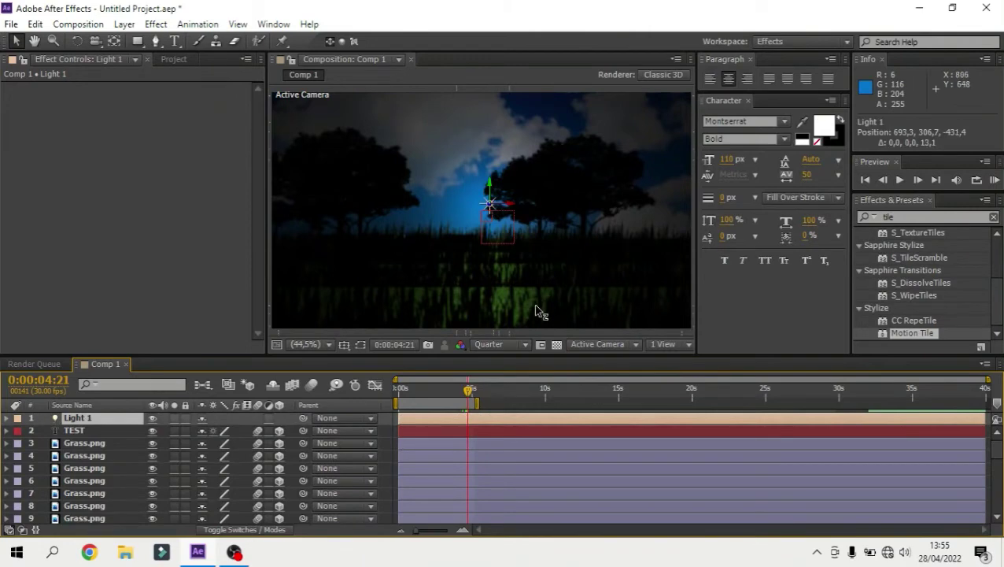
drag(529, 188, 580, 142)
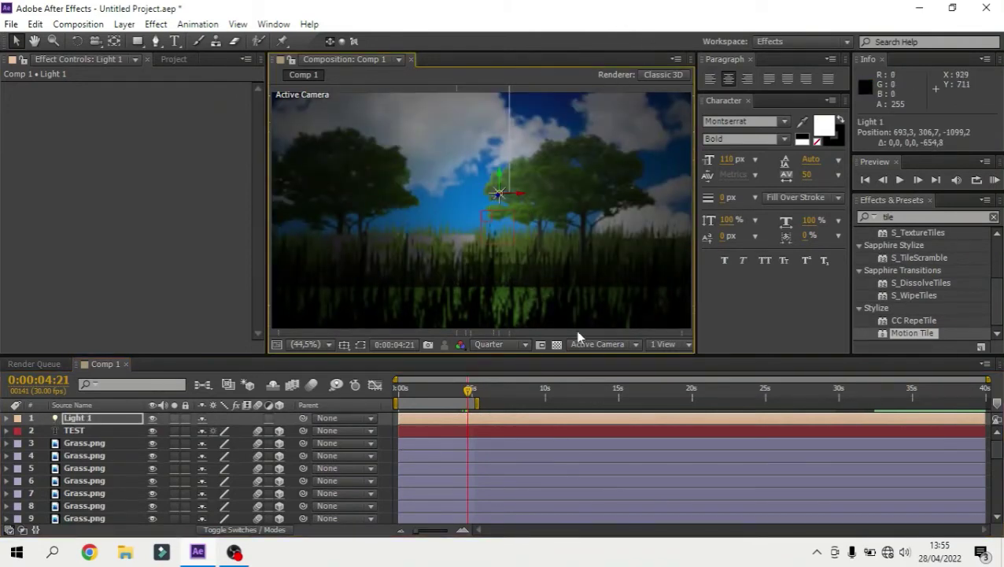
click(600, 339)
click(605, 293)
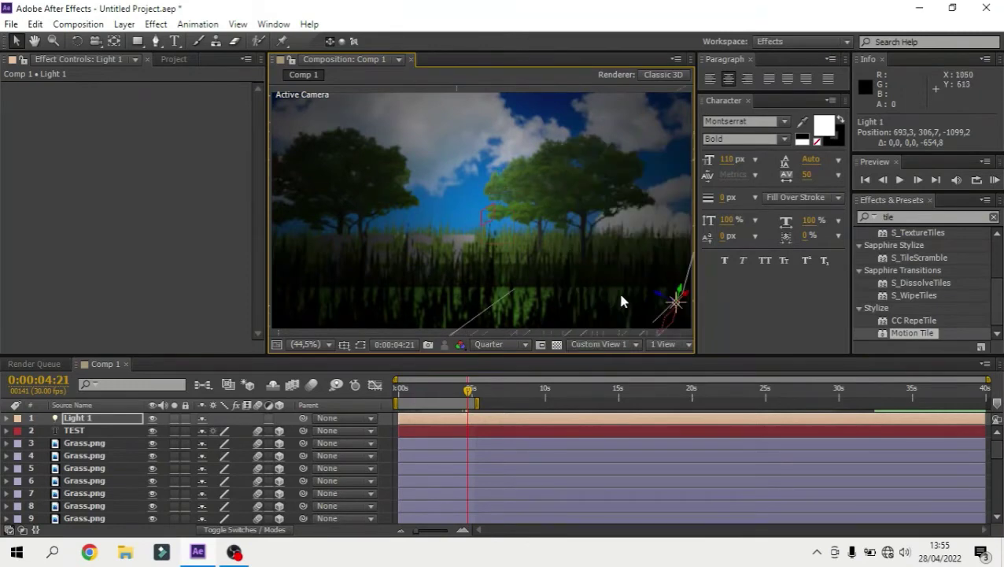
drag(665, 298, 683, 313)
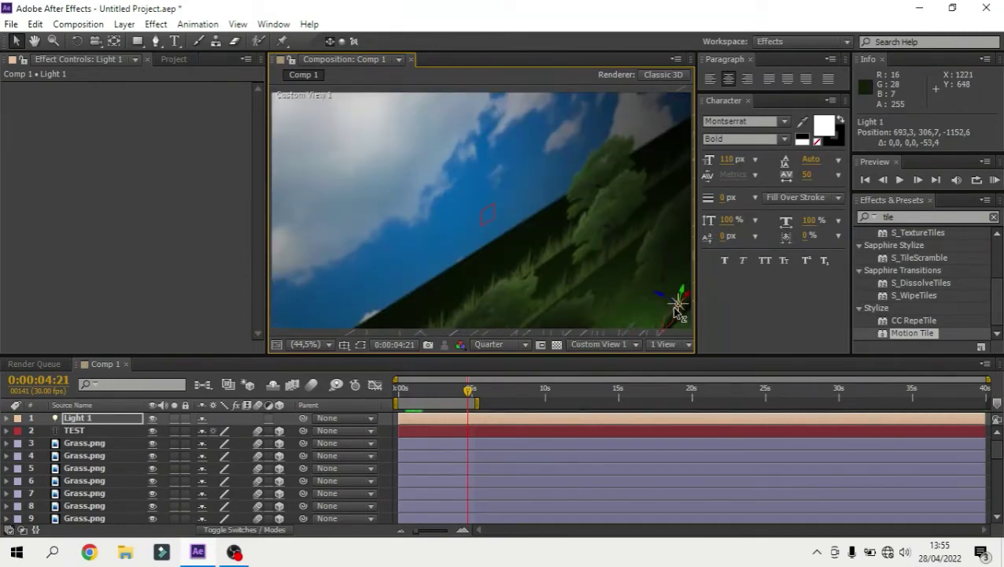
drag(725, 340, 800, 373)
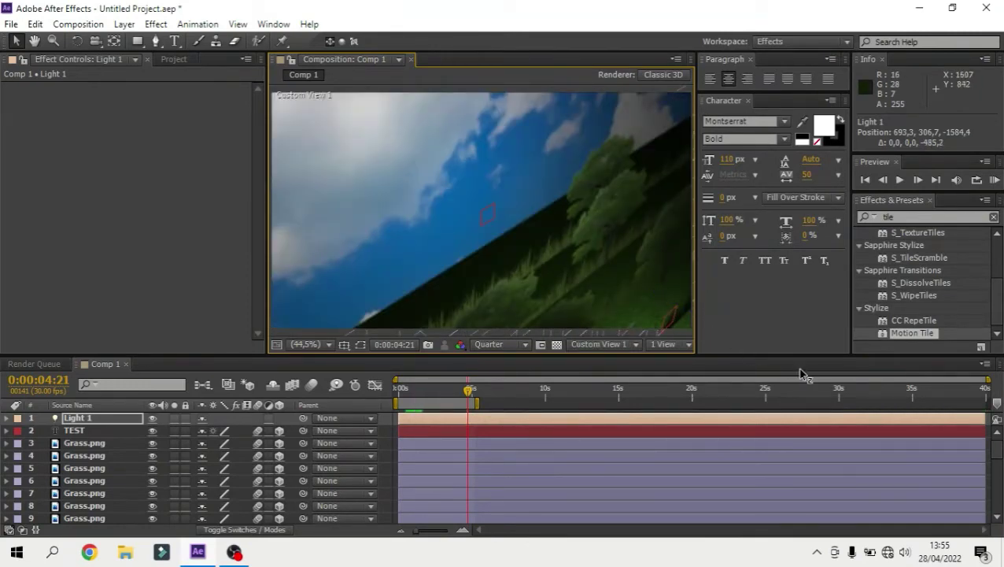
click(602, 344)
click(602, 148)
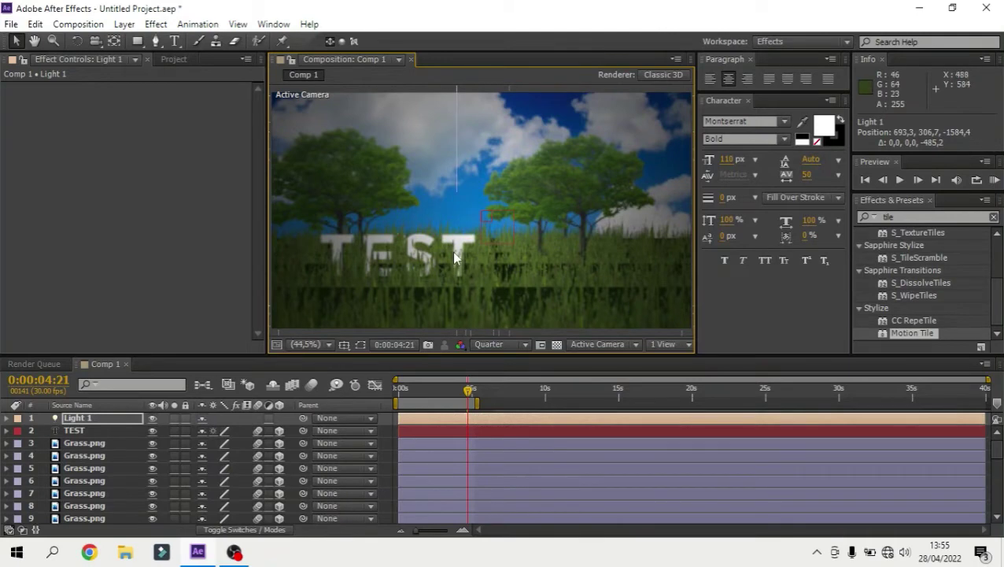
key(comma)
key(comma)
key(comma)
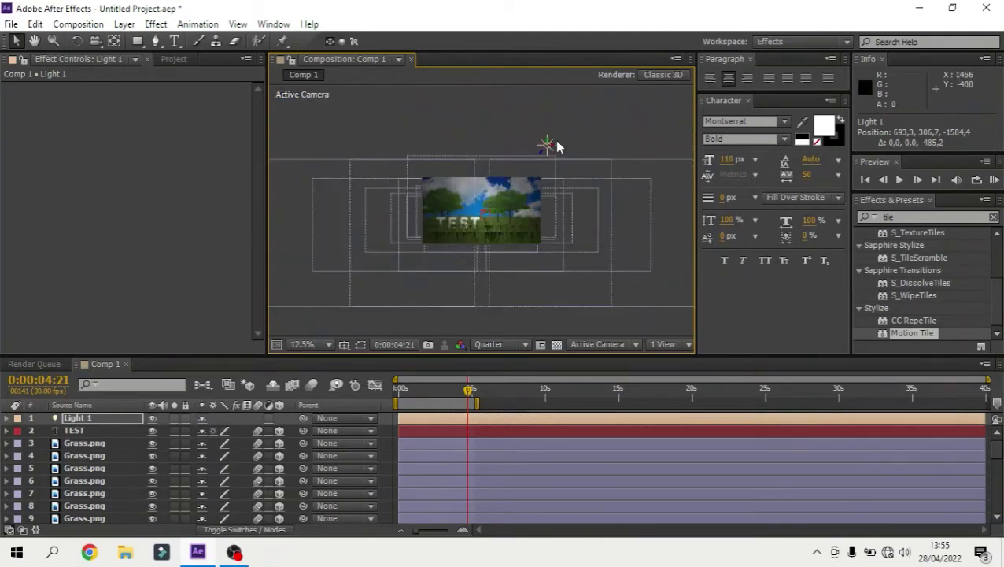
Set Light 1's intensity to 50% and shift it slightly sideways
click(119, 424)
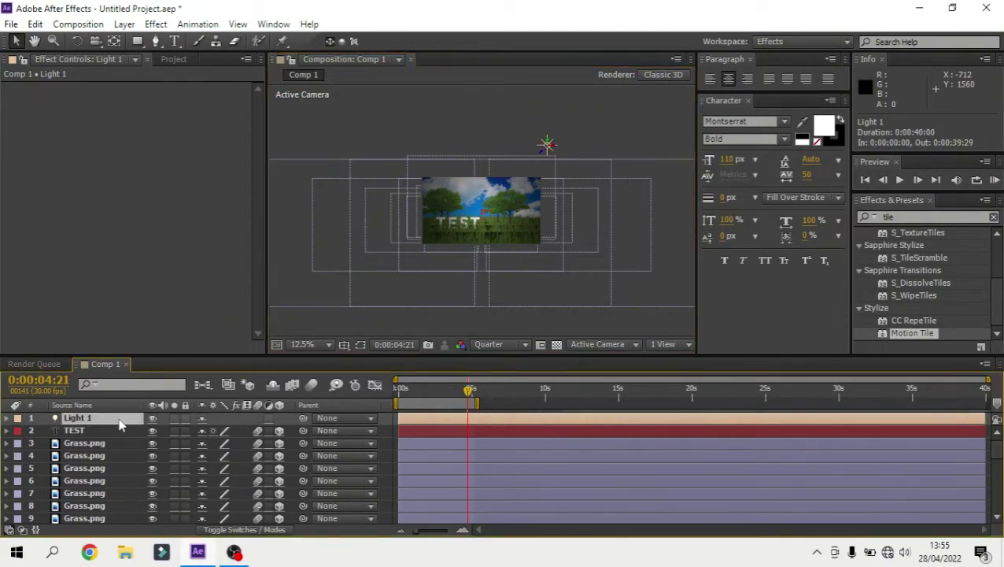
key(t)
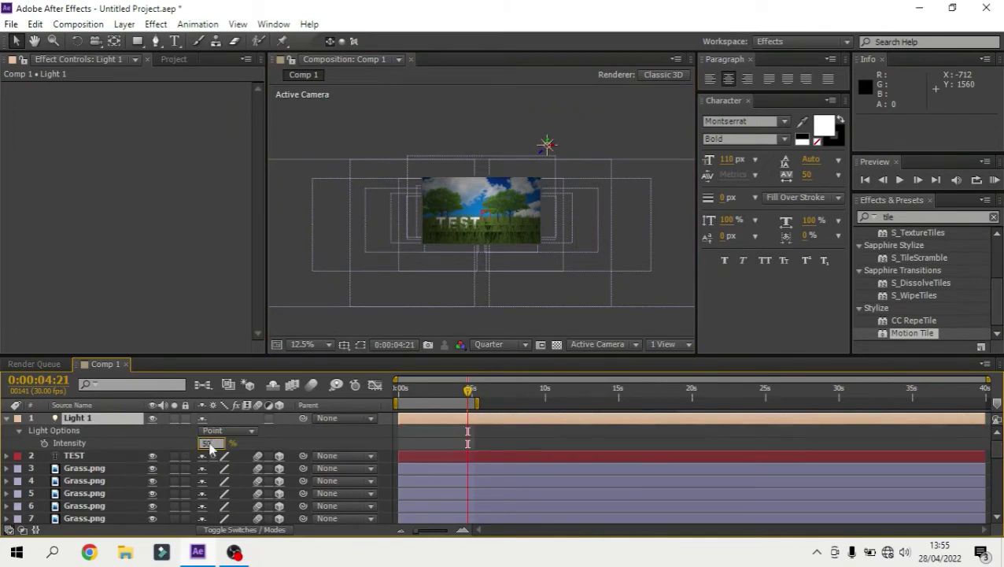
click(118, 442)
click(131, 425)
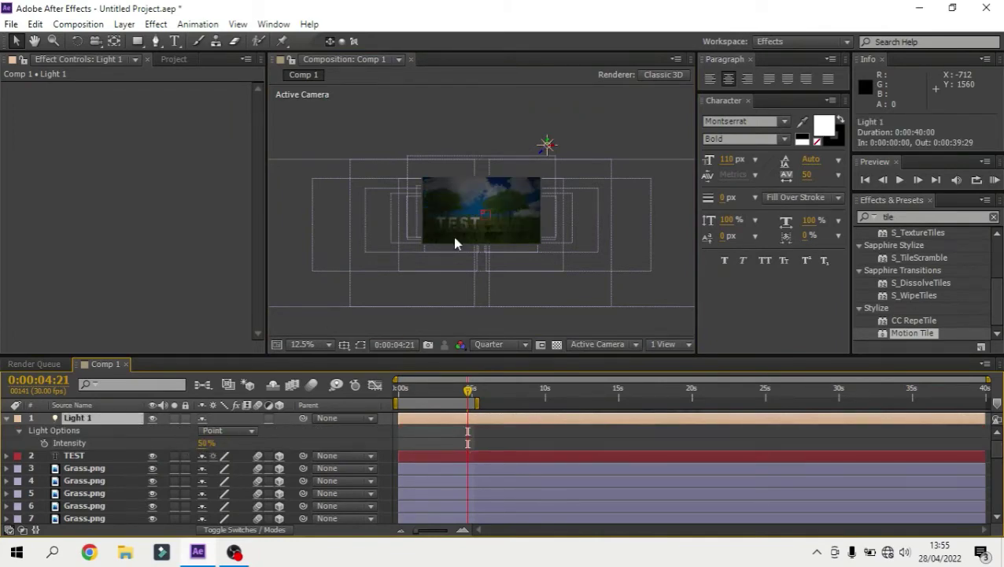
drag(553, 150, 559, 157)
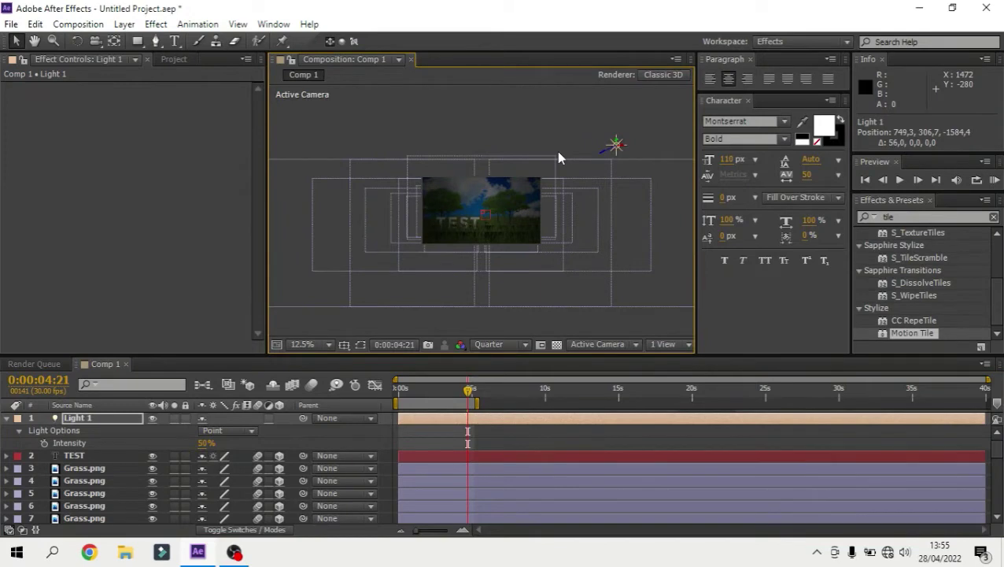
Duplicate the light into Light 2 and Light 3, placing them left and centre above the scene
key(ctrl+d)
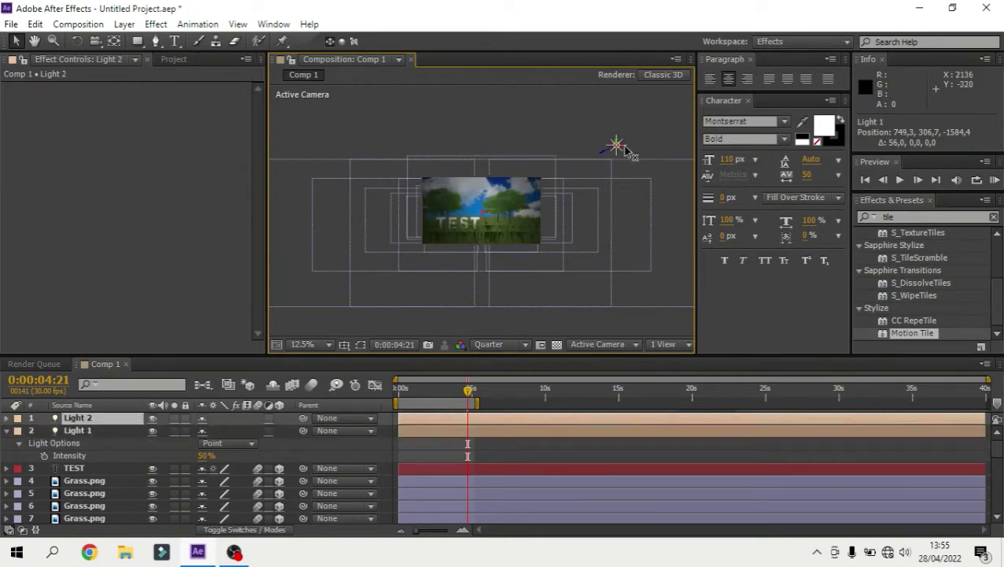
drag(630, 150, 615, 149)
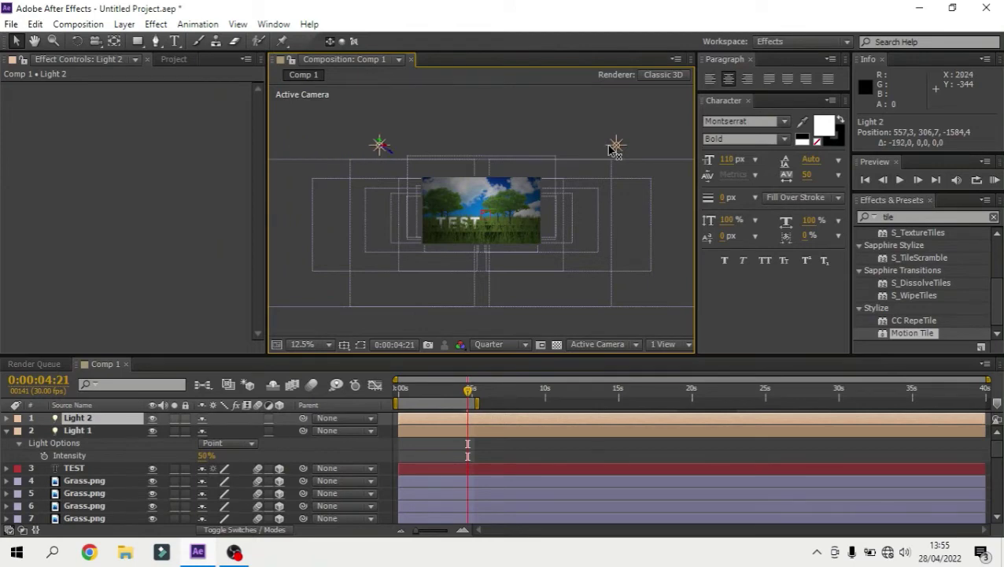
key(Return)
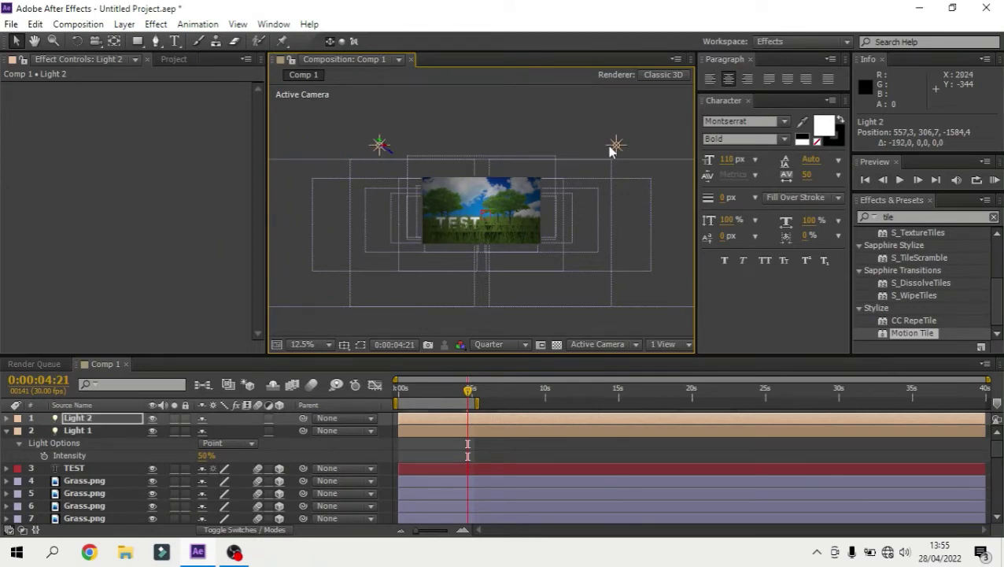
key(ctrl+d)
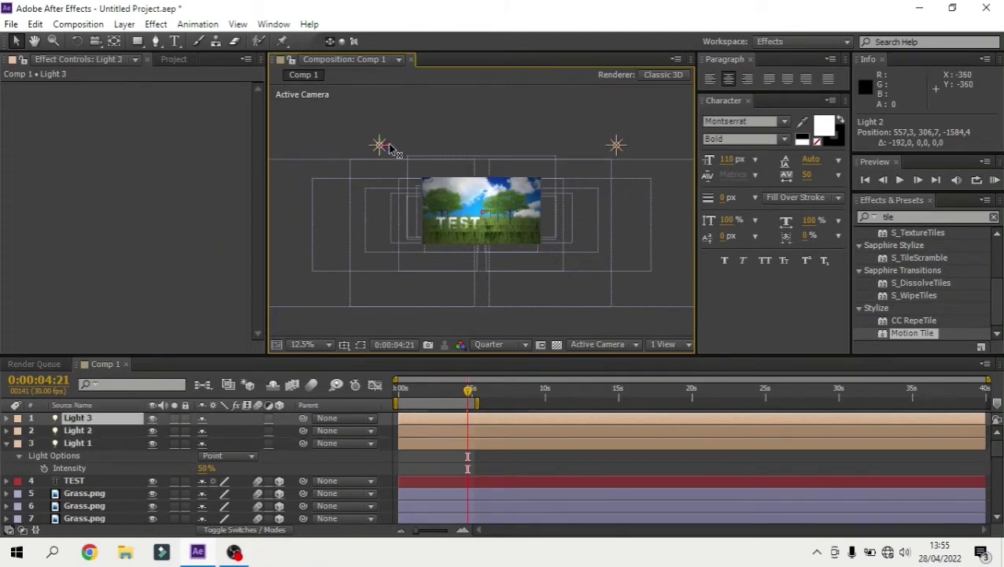
drag(396, 148, 397, 150)
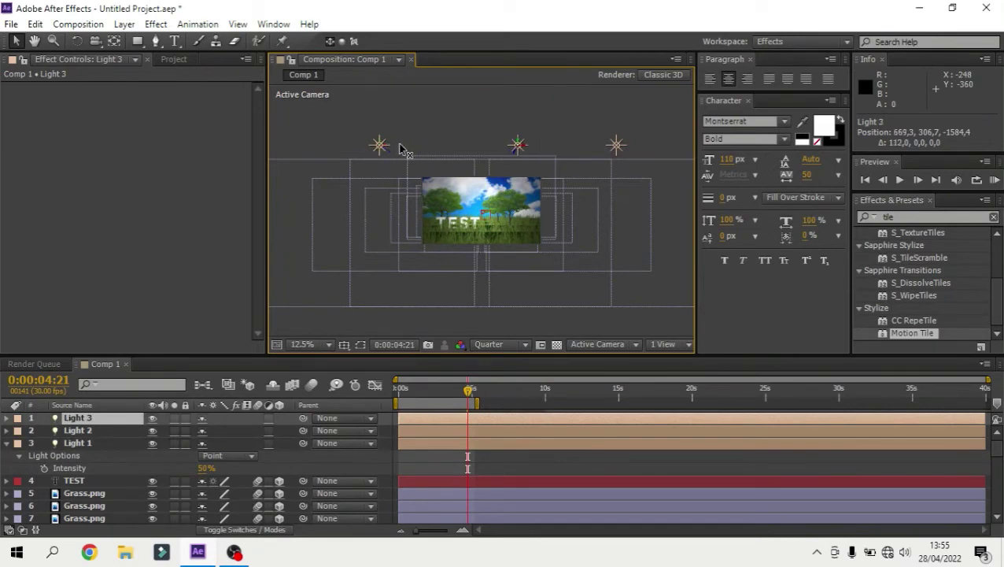
key(Return)
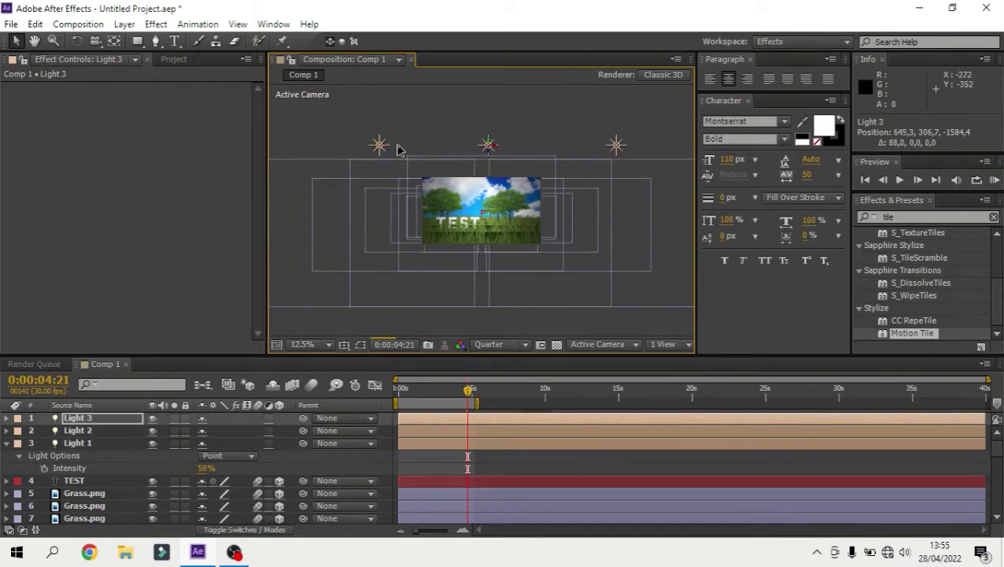
click(596, 344)
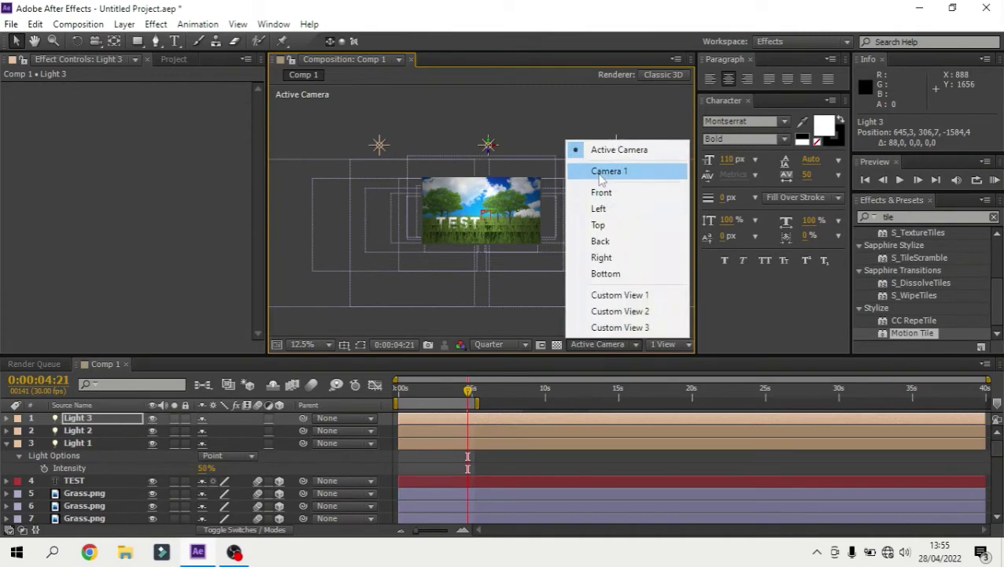
Fit the comp in the viewer, go to 0:00:03:23, and toggle Light 1 to compare
click(291, 345)
click(318, 76)
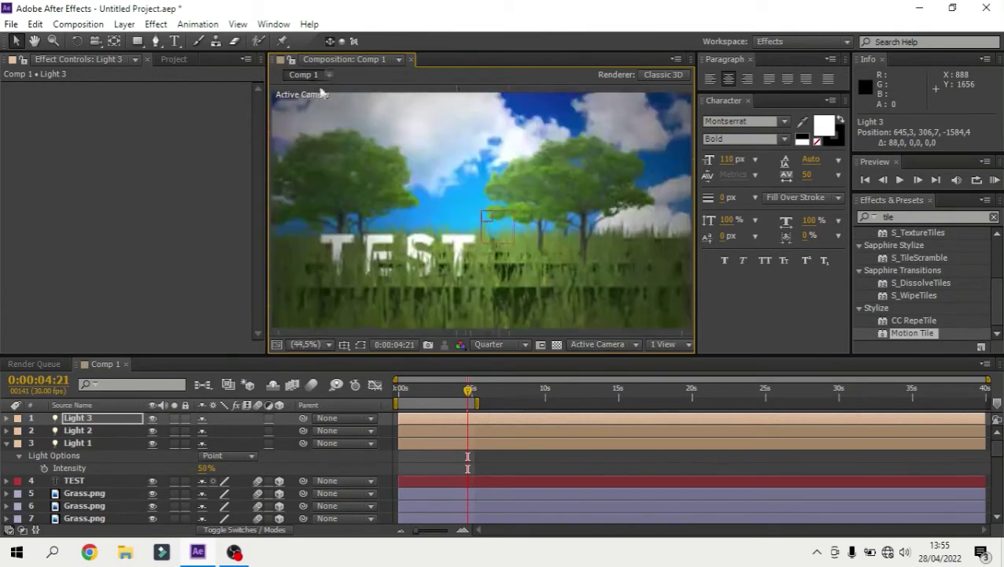
click(495, 465)
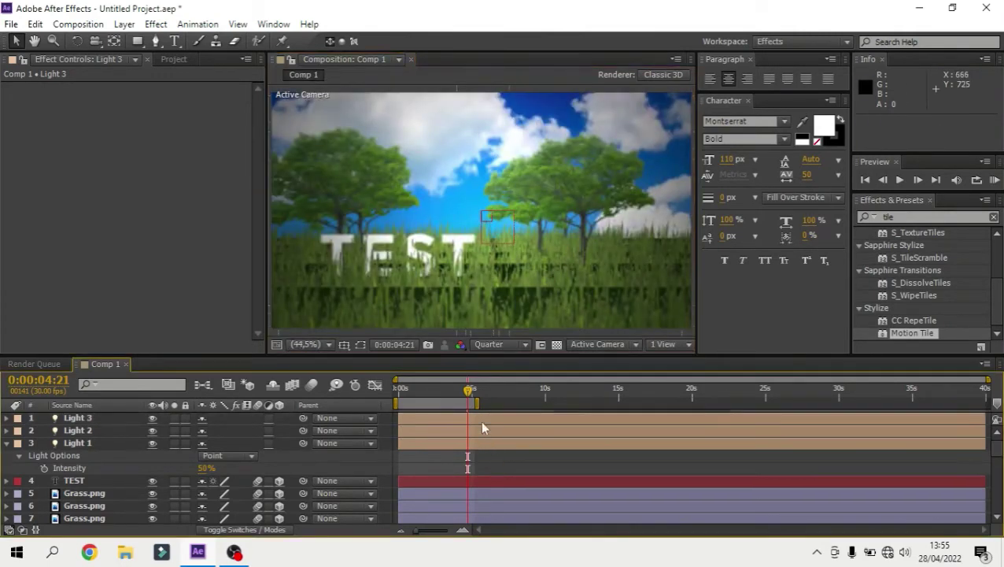
drag(457, 393, 408, 393)
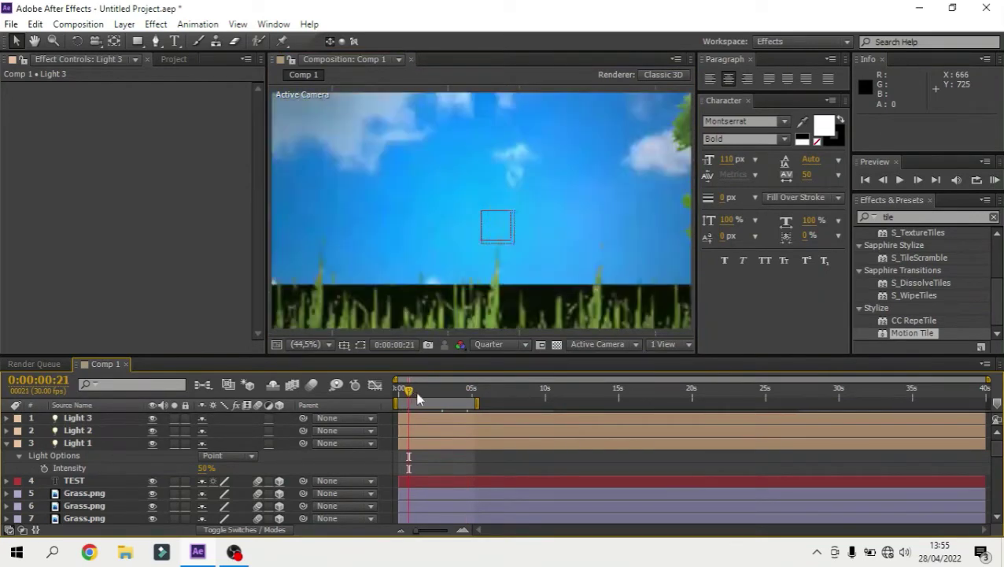
drag(408, 393, 453, 393)
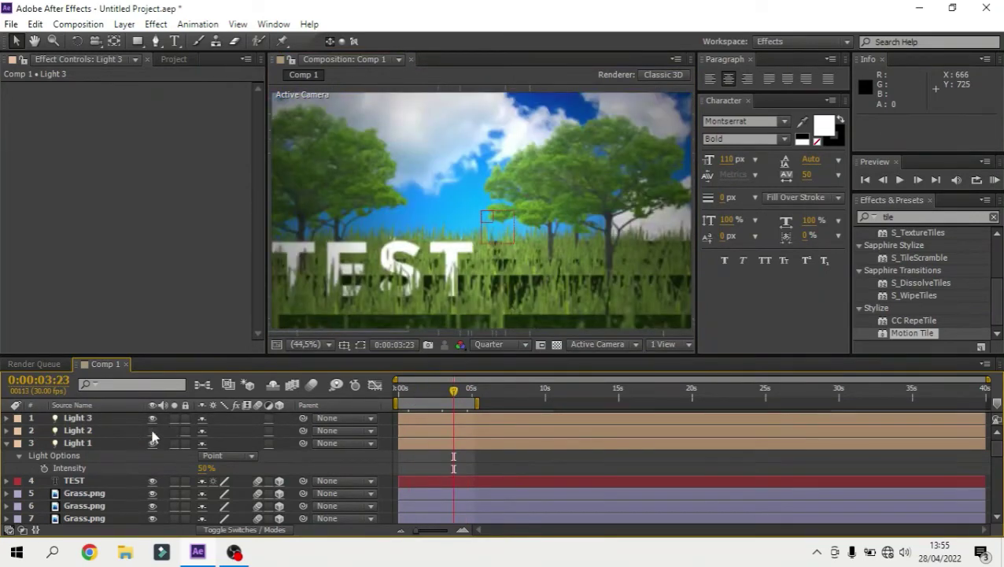
click(153, 439)
click(153, 443)
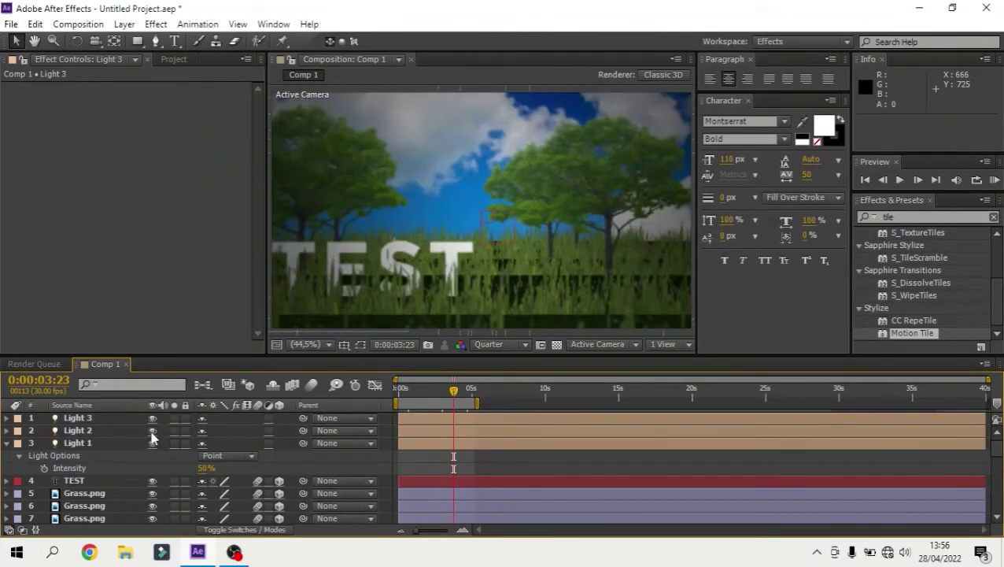
click(153, 439)
Reveal Light 2's position values, 557.3, 306.7, -368.4, in the timeline
click(94, 442)
key(comma)
key(comma)
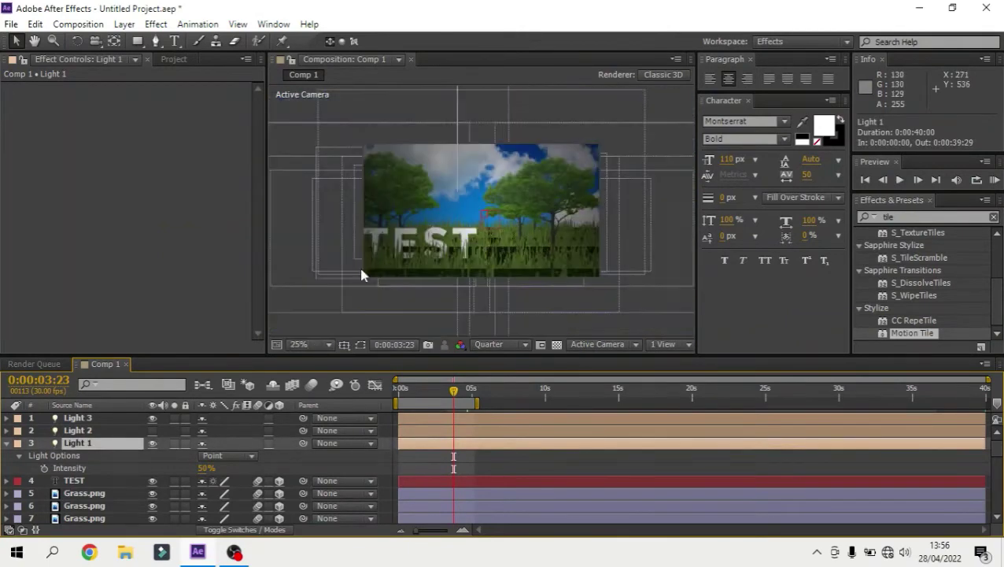
click(111, 433)
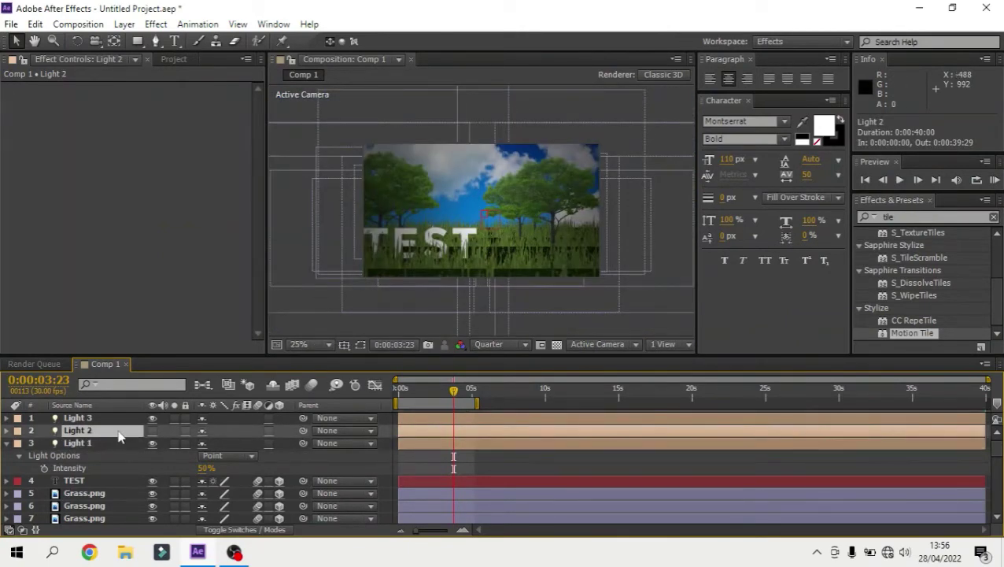
key(alt+shift+p)
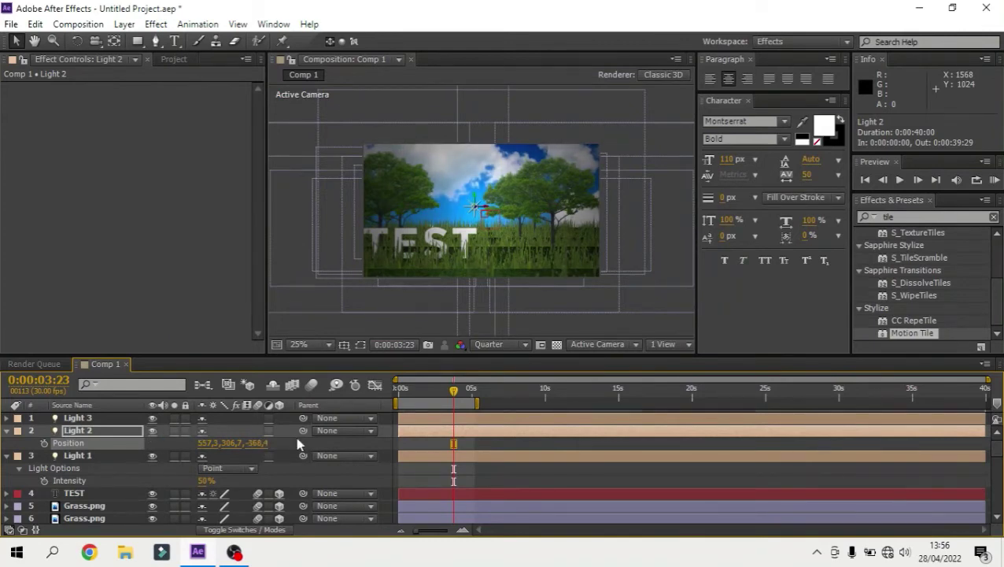
Raise Light 2 above the trees and slightly right, to 633.7, -214.3, -368.4
click(491, 467)
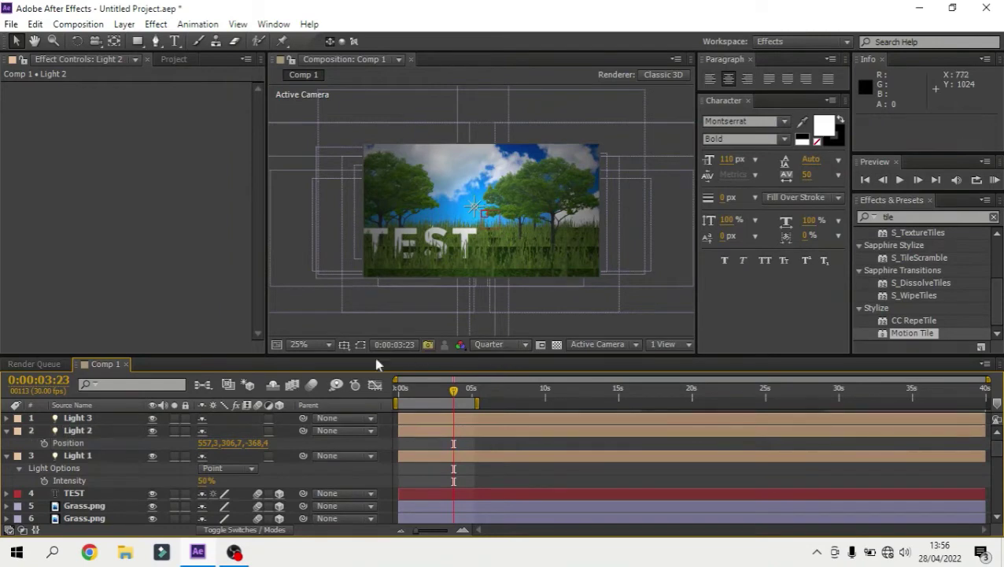
click(311, 346)
click(319, 77)
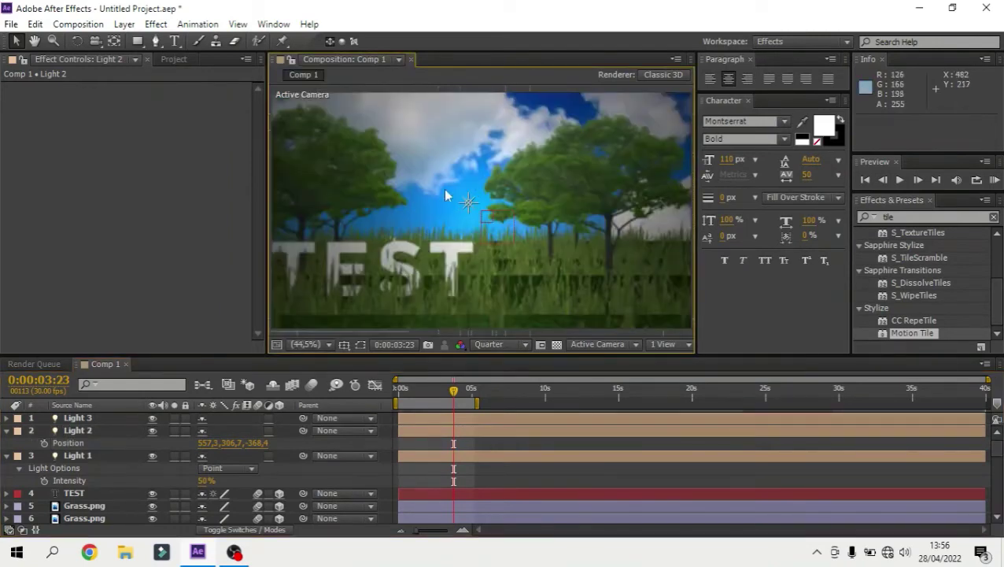
click(100, 430)
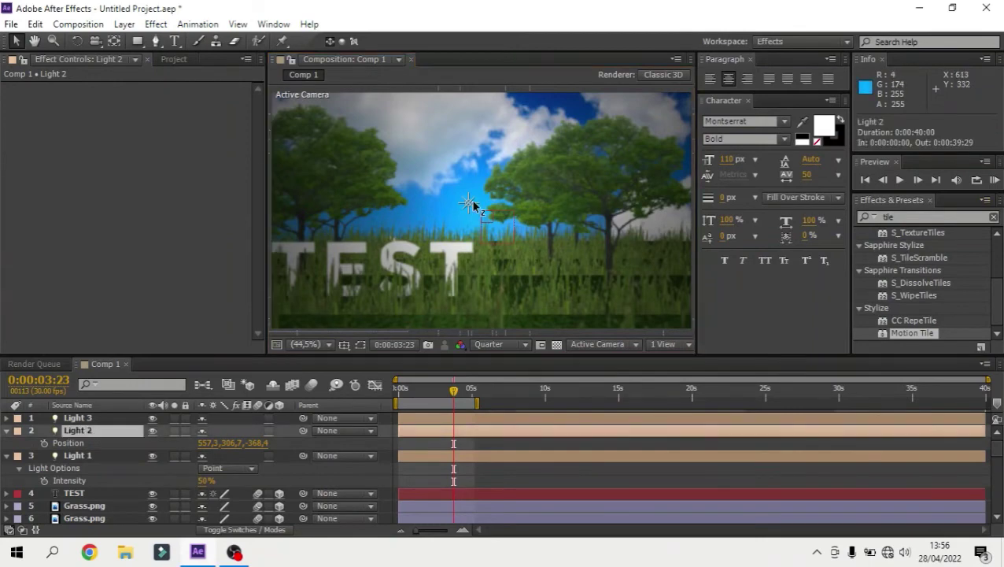
drag(486, 206, 510, 198)
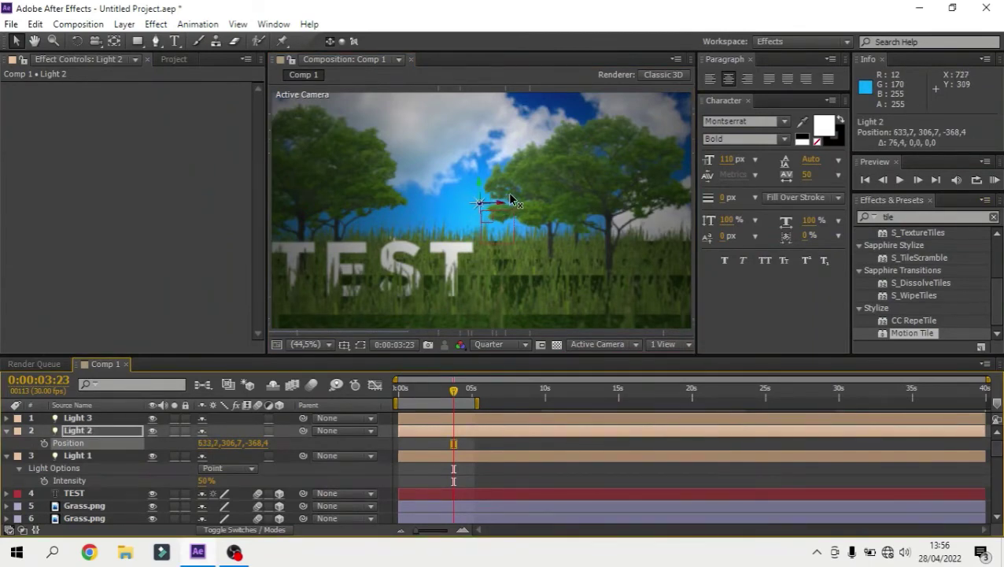
drag(480, 184, 495, 88)
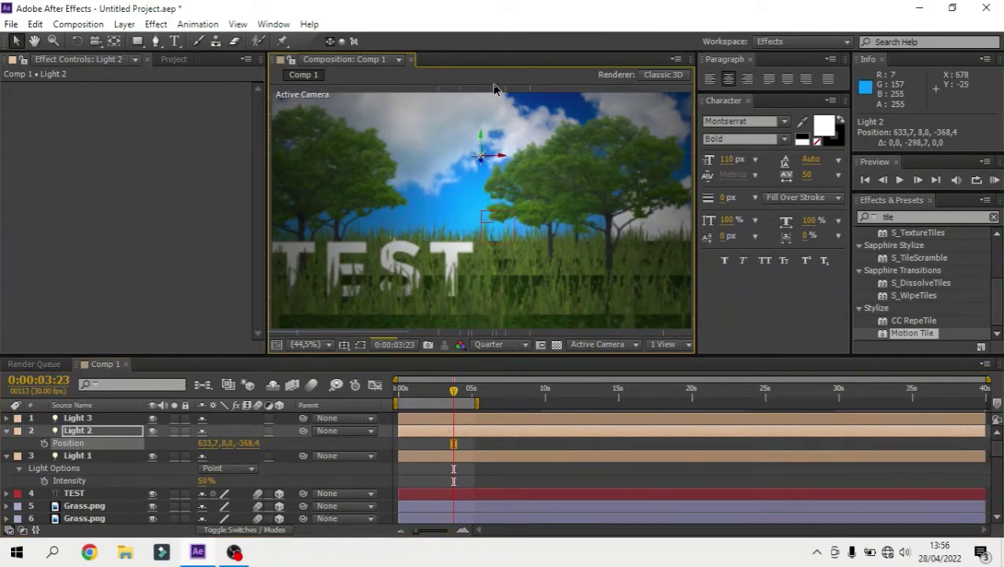
mouse_move(498, 157)
mouse_down()
mouse_move(503, 44)
mouse_move(491, 66)
mouse_up()
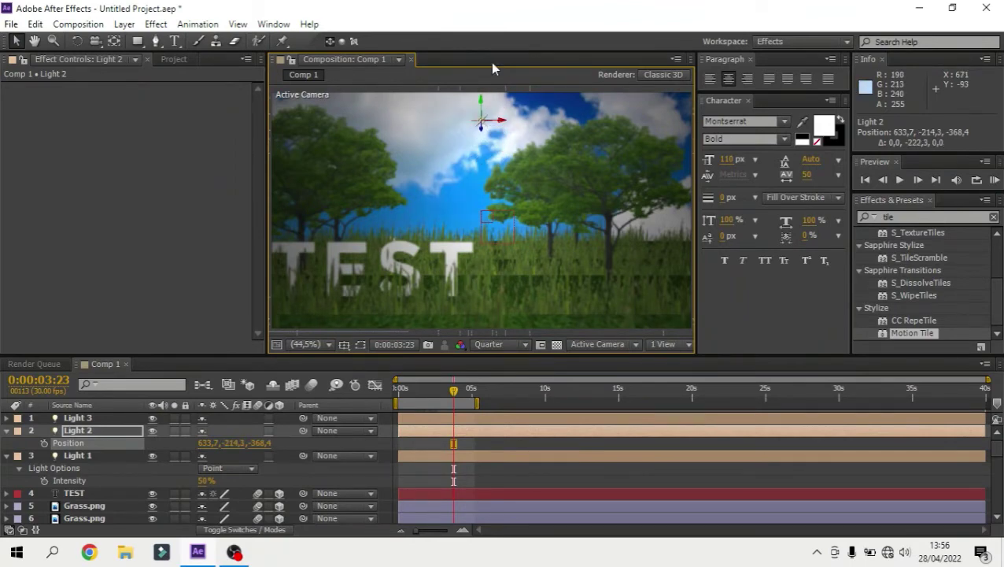
click(89, 458)
Edit Light 1 and Light 3 heights to -214, then undo the last change
key(p)
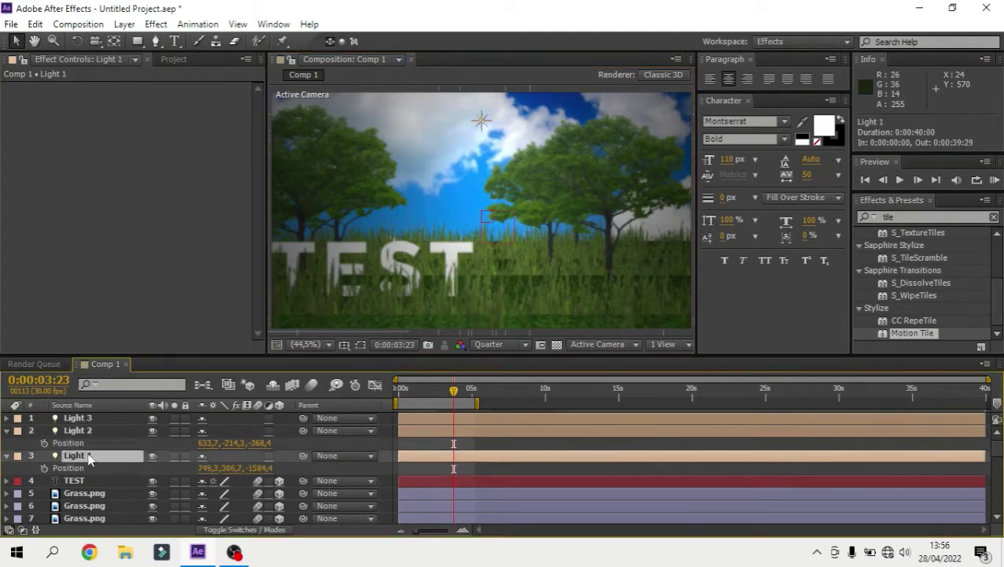
click(228, 467)
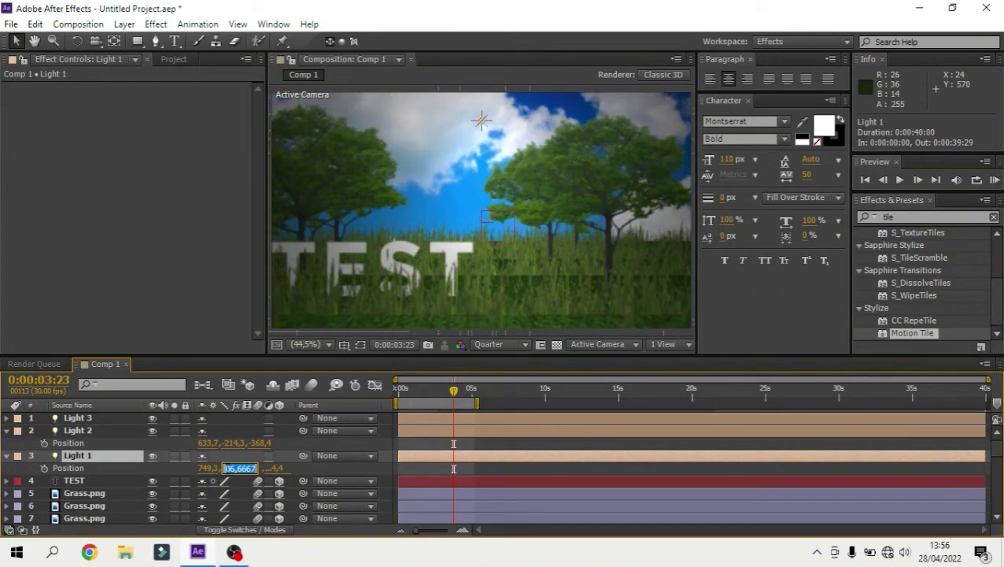
text(-214)
key(Return)
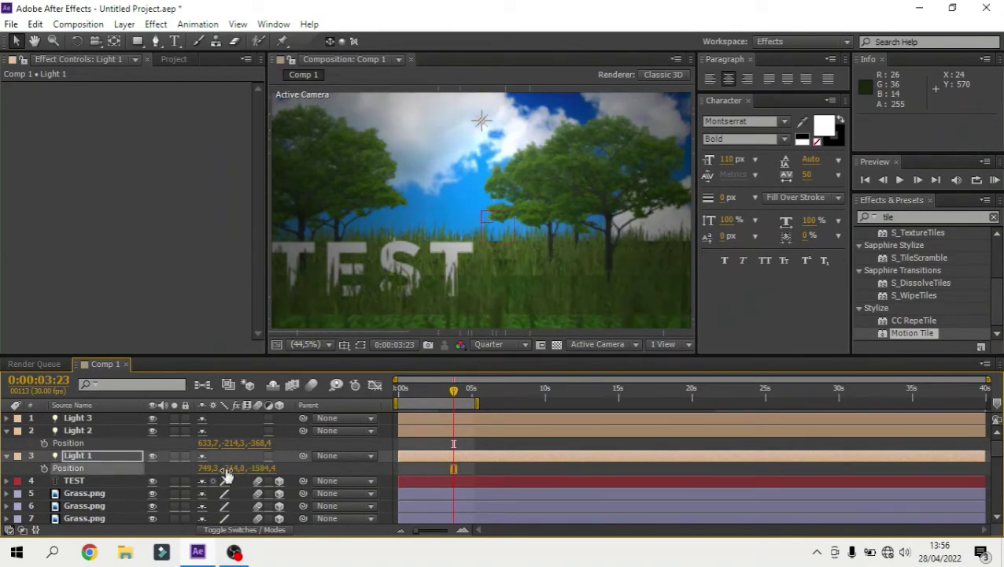
click(98, 417)
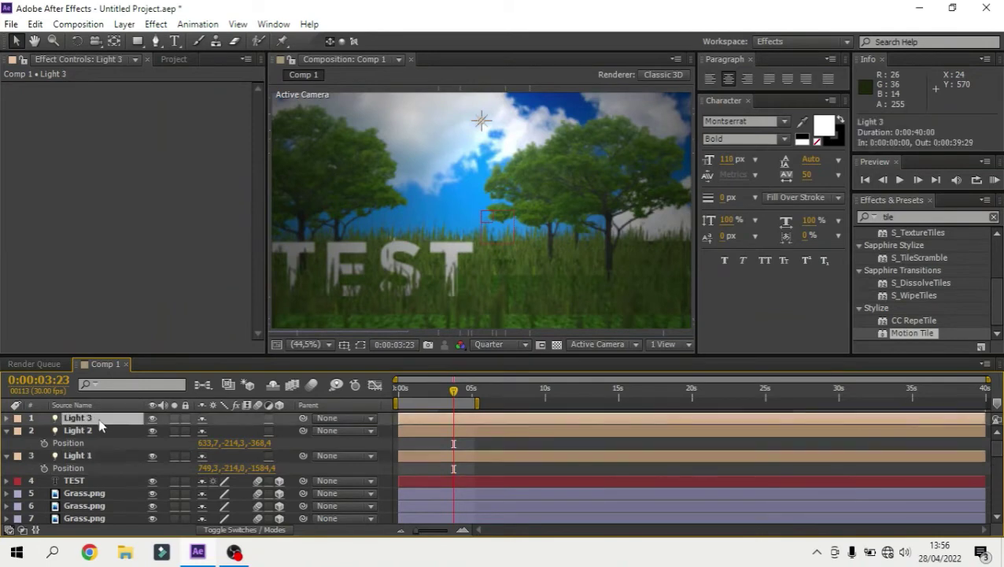
key(p)
click(233, 430)
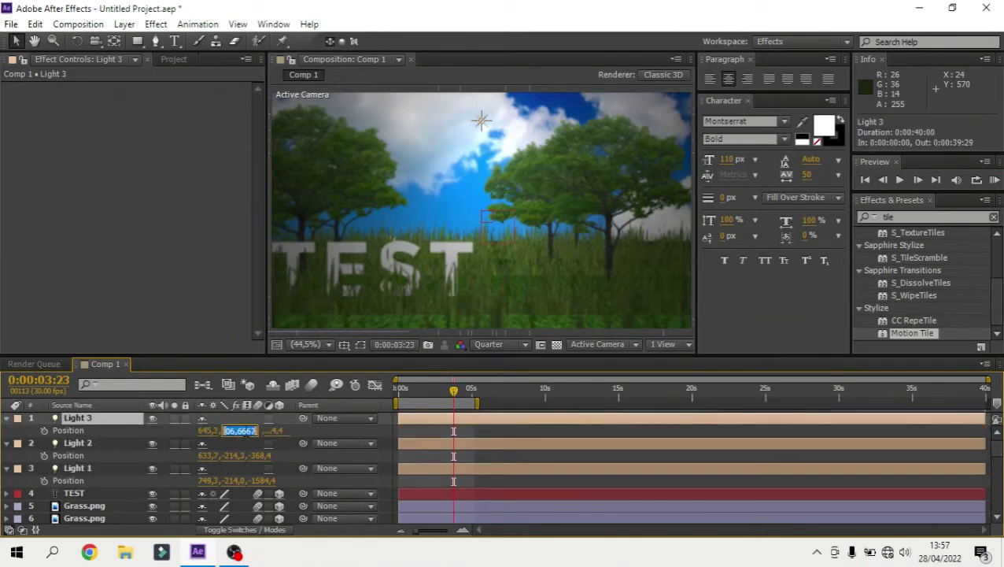
text(-214,3)
key(Return)
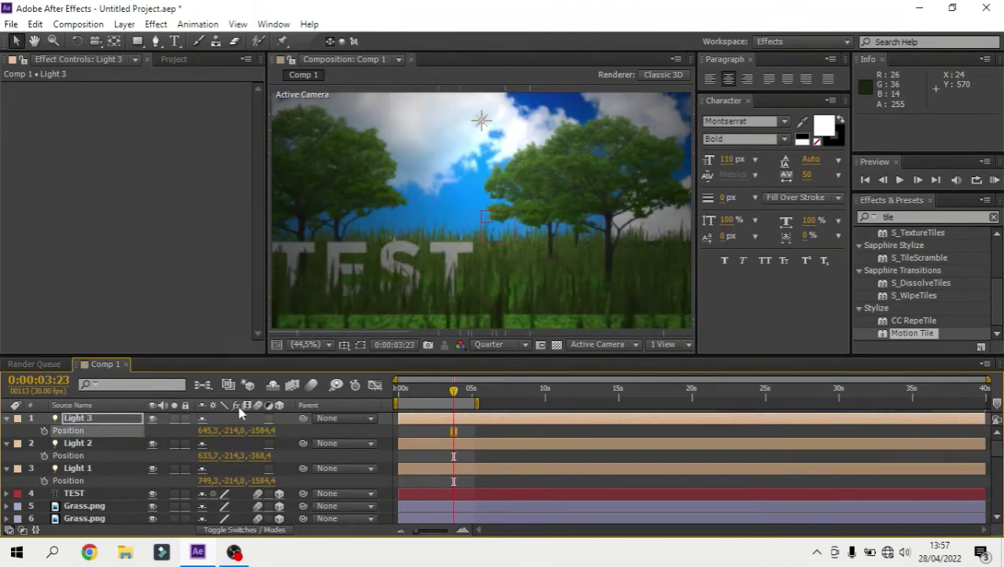
key(ctrl+z)
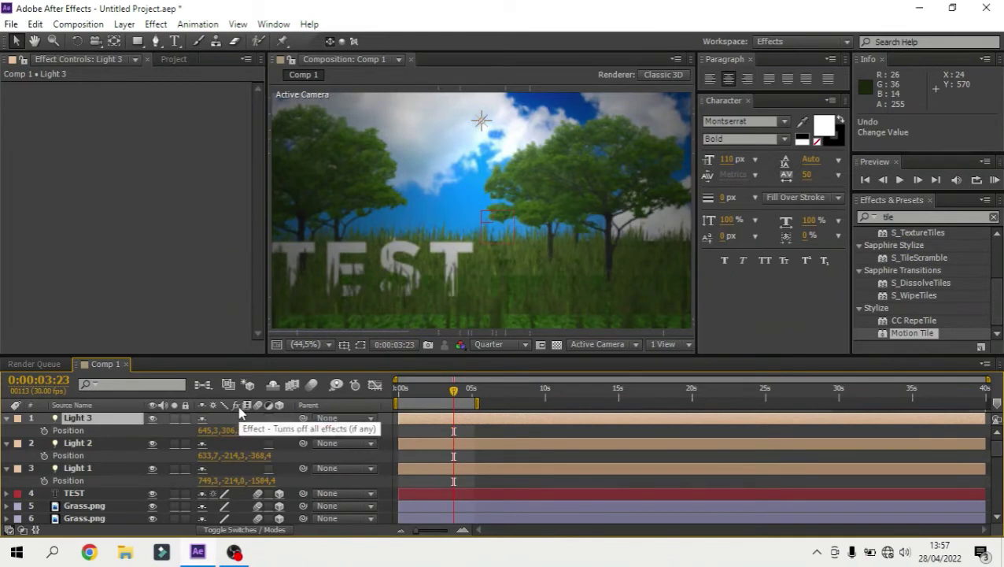
Deselect the lights and start a RAM preview of the animation
click(370, 467)
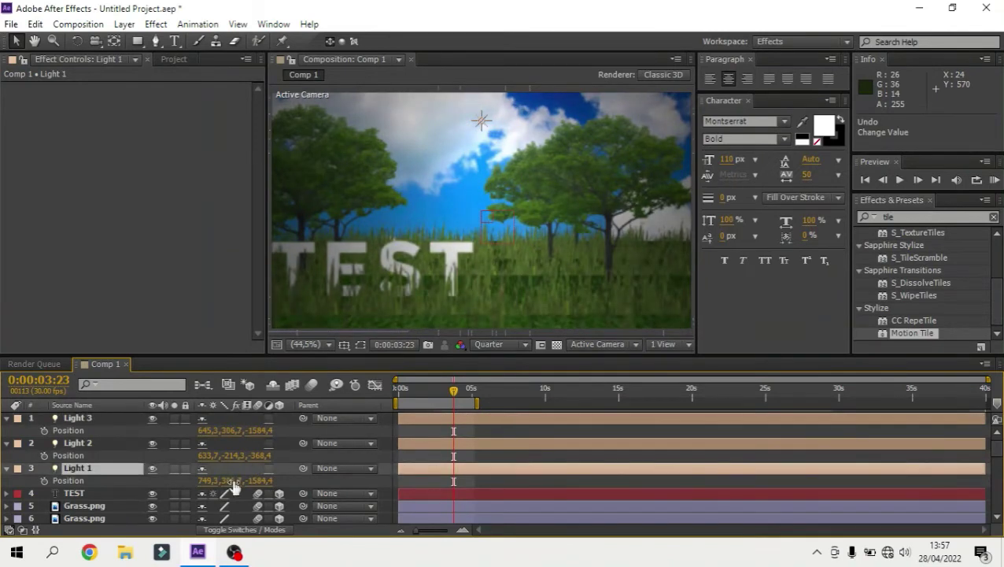
click(679, 319)
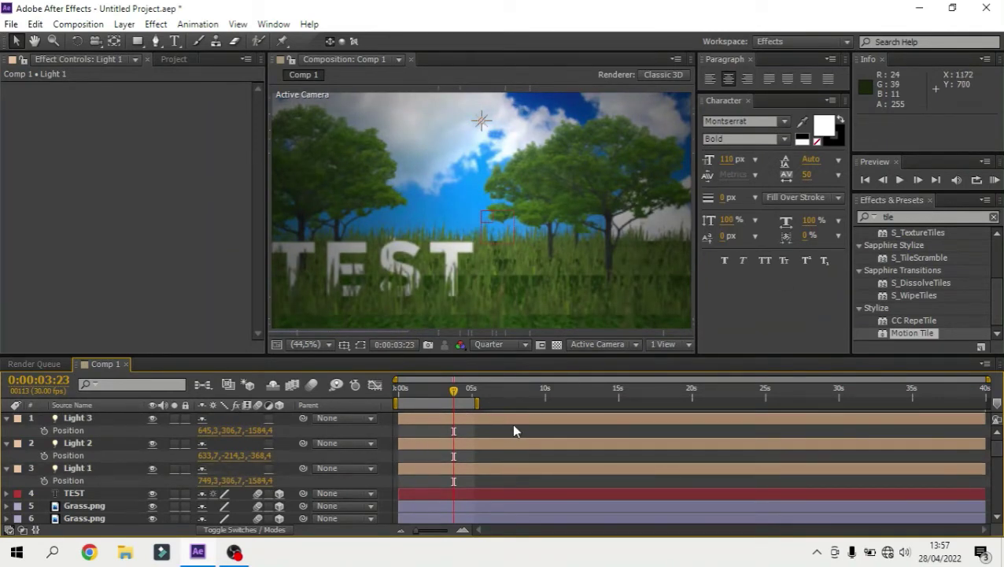
click(994, 180)
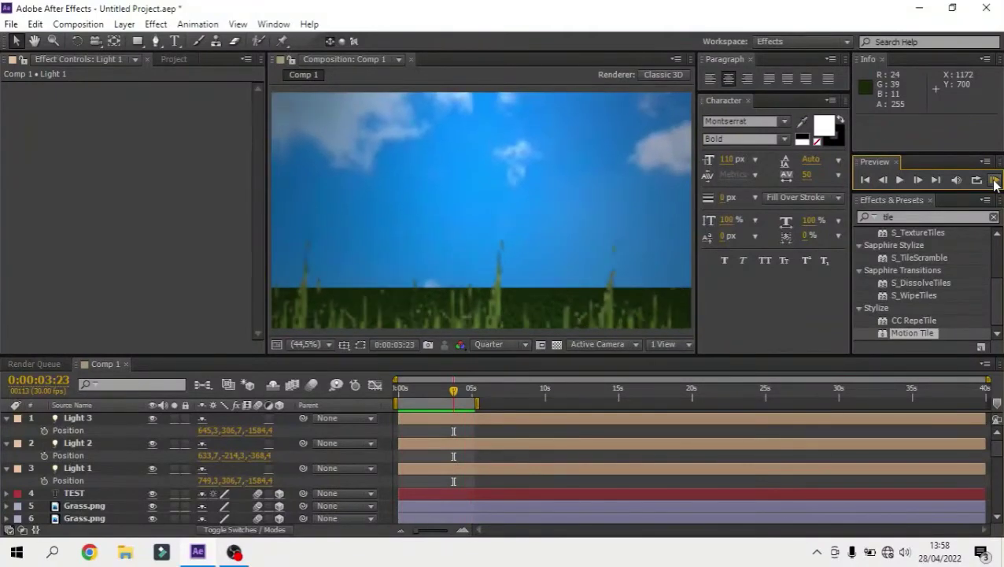
Stop playback, enable the composition's motion blur, and start a new RAM Preview
click(994, 180)
click(312, 388)
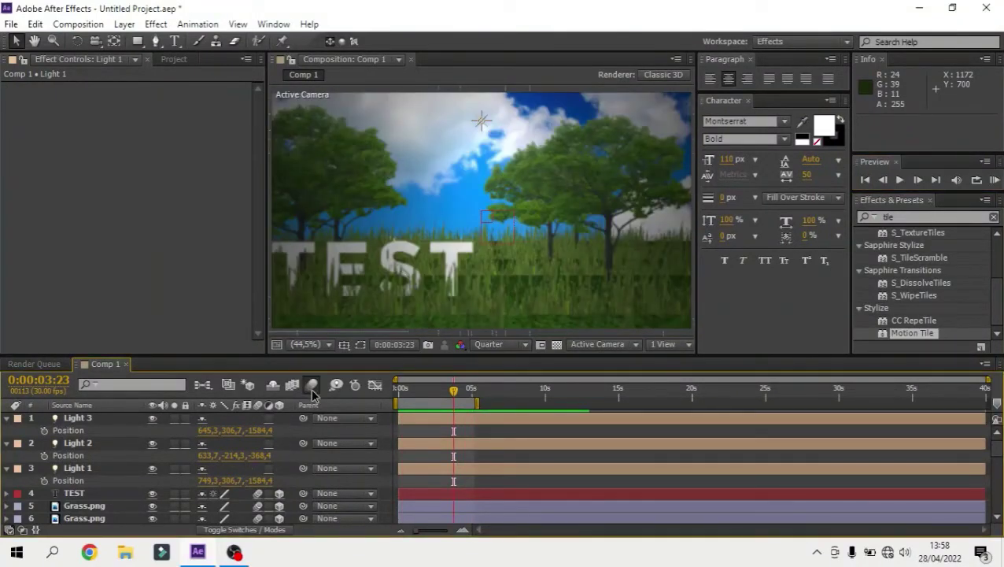
click(312, 385)
click(995, 180)
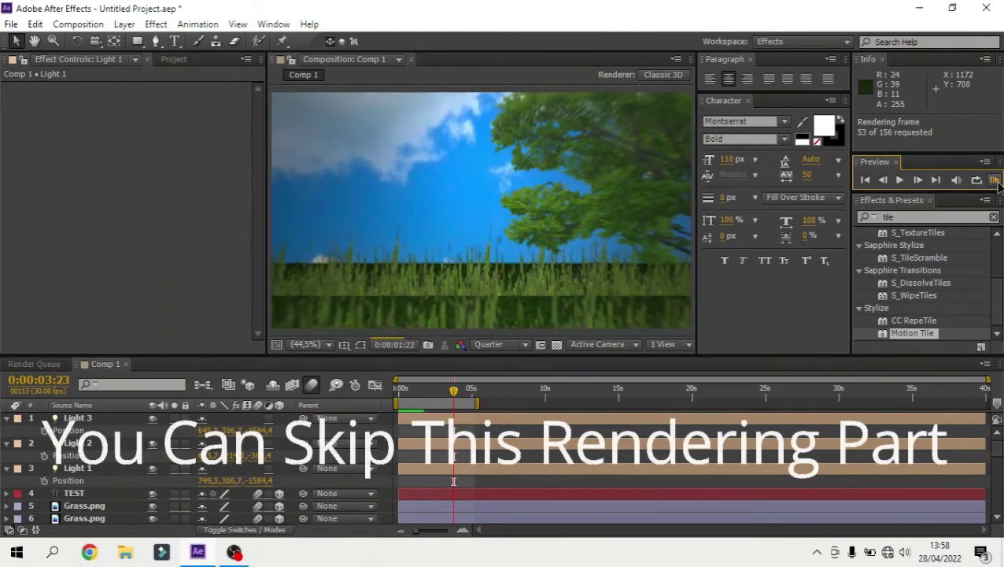
click(995, 180)
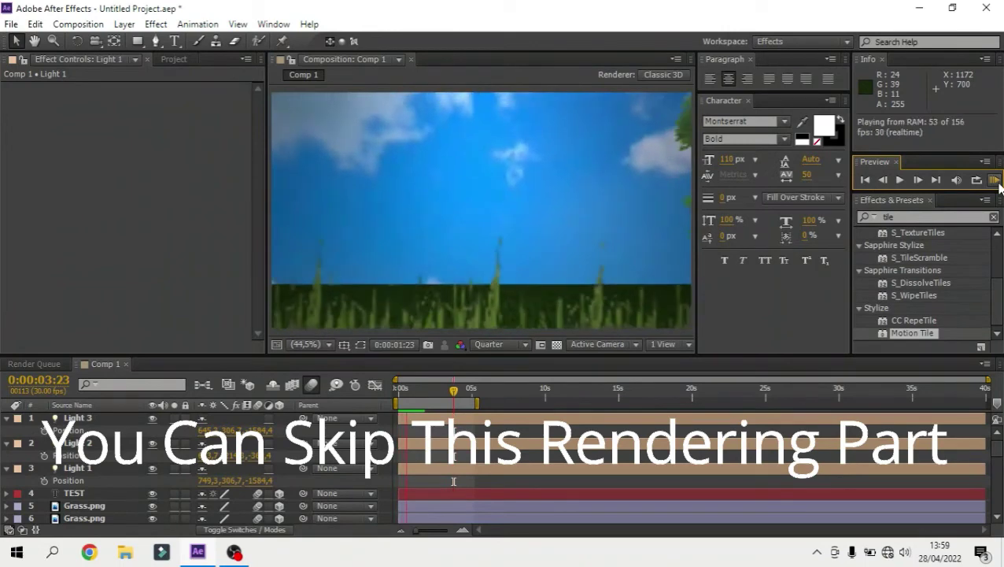
Restart the RAM Preview to render all 156 frames, then stop at 0:00:03:23
click(998, 183)
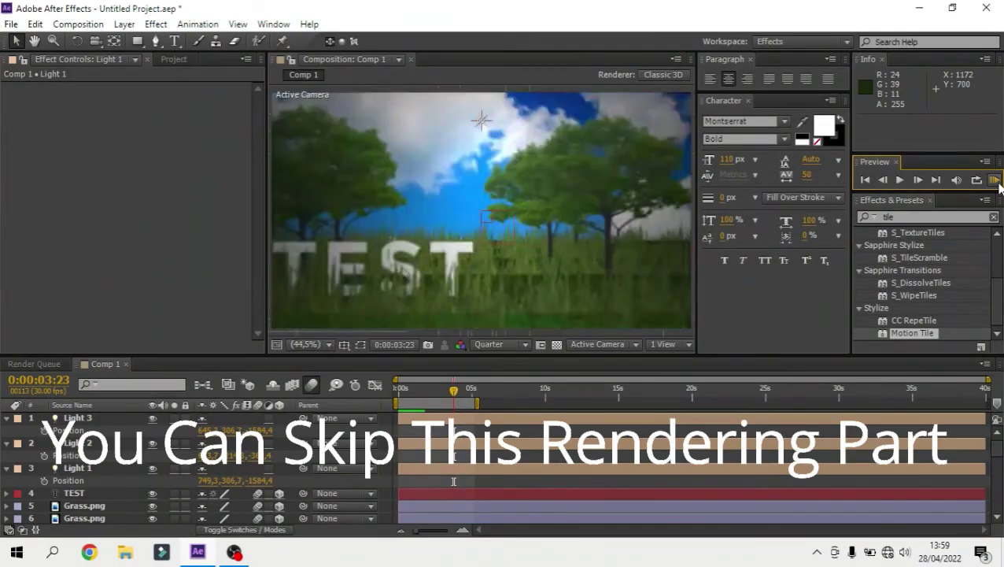
click(996, 181)
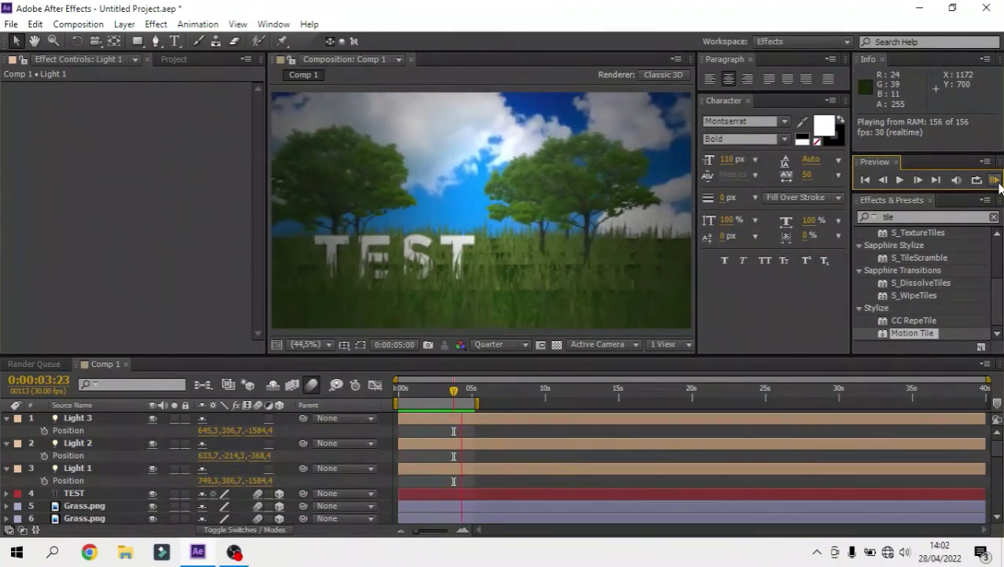
click(995, 180)
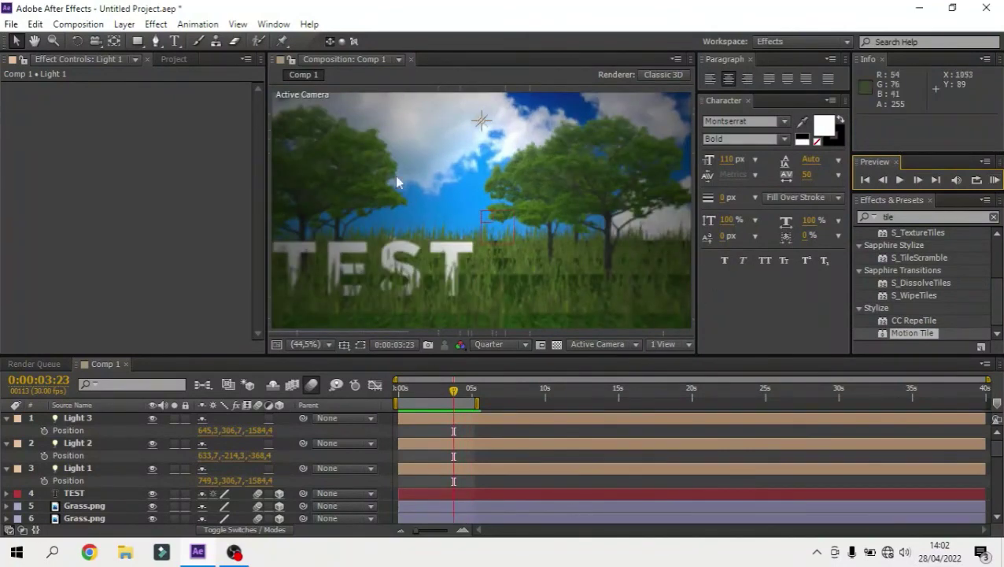